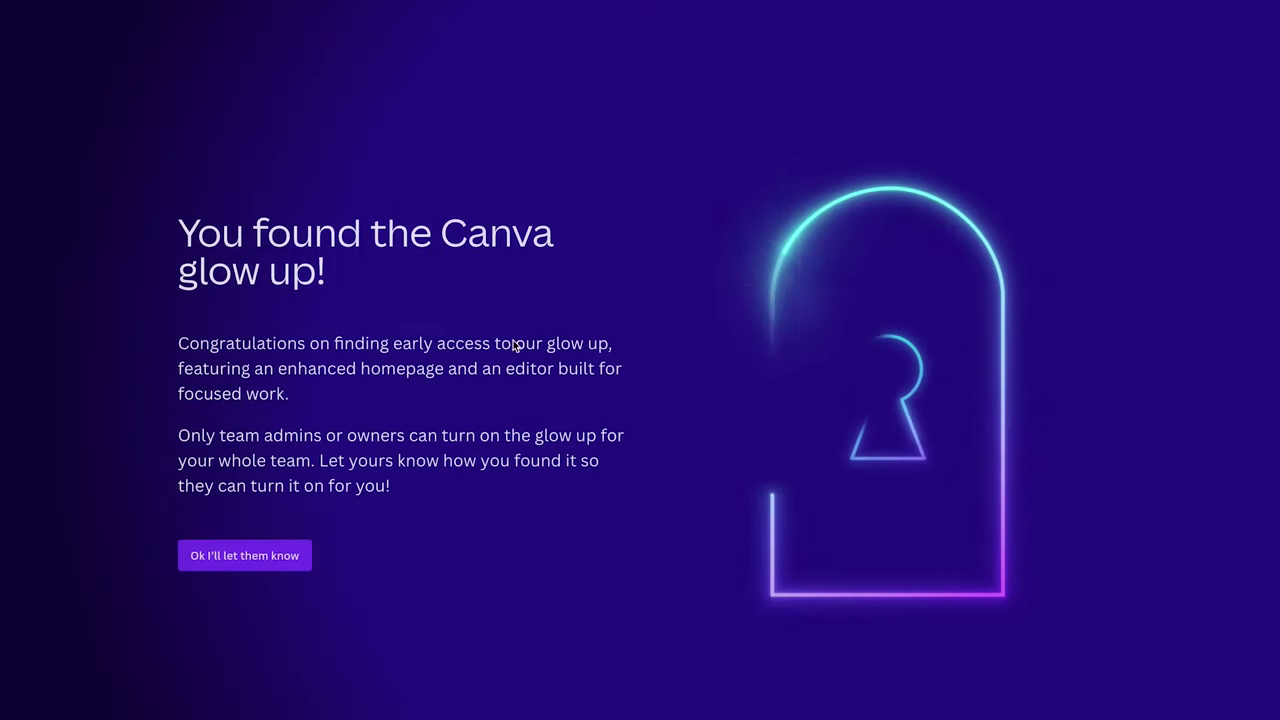
Step: Dismiss the glow-up intro with 'Ok I'll let them know' to reach the home page
{"action": "left_click", "coordinate": [933, 230]}
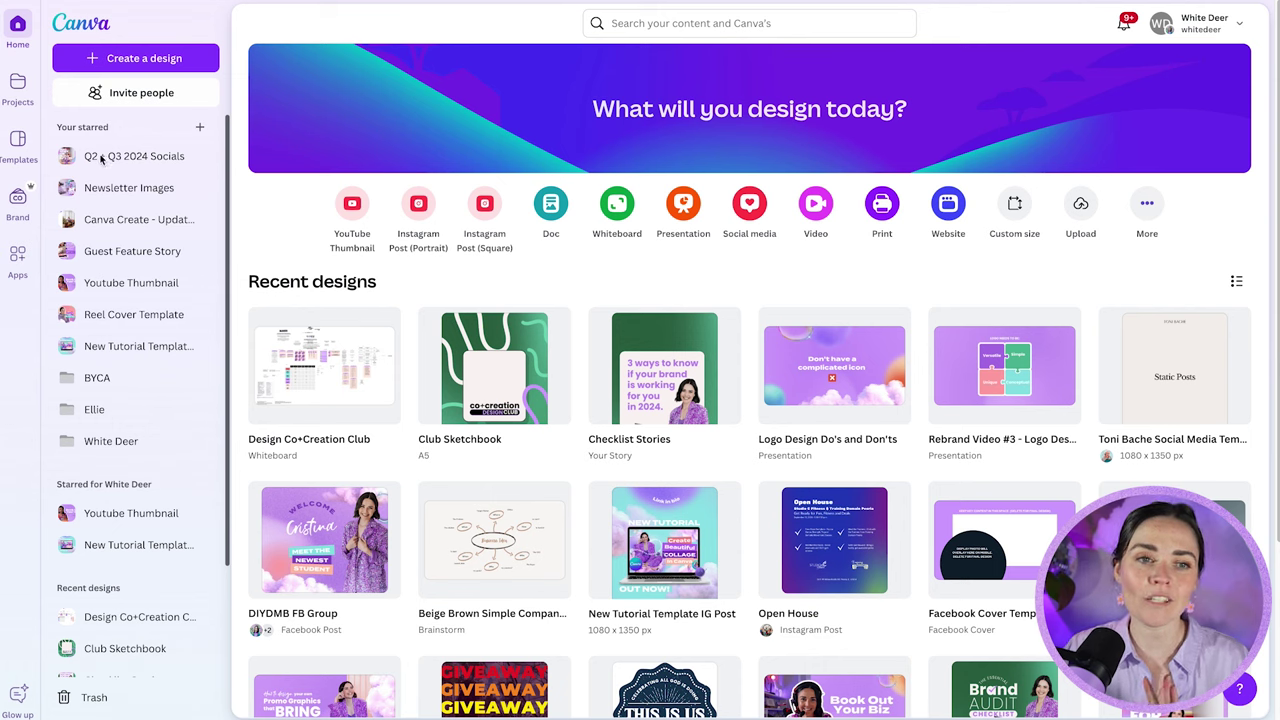
Step: Unstar and re-star the New Tutorial Template IG Post, then open it in a new tab
{"action": "scroll", "coordinate": [112, 446], "scroll_direction": "down", "scroll_amount": 1}
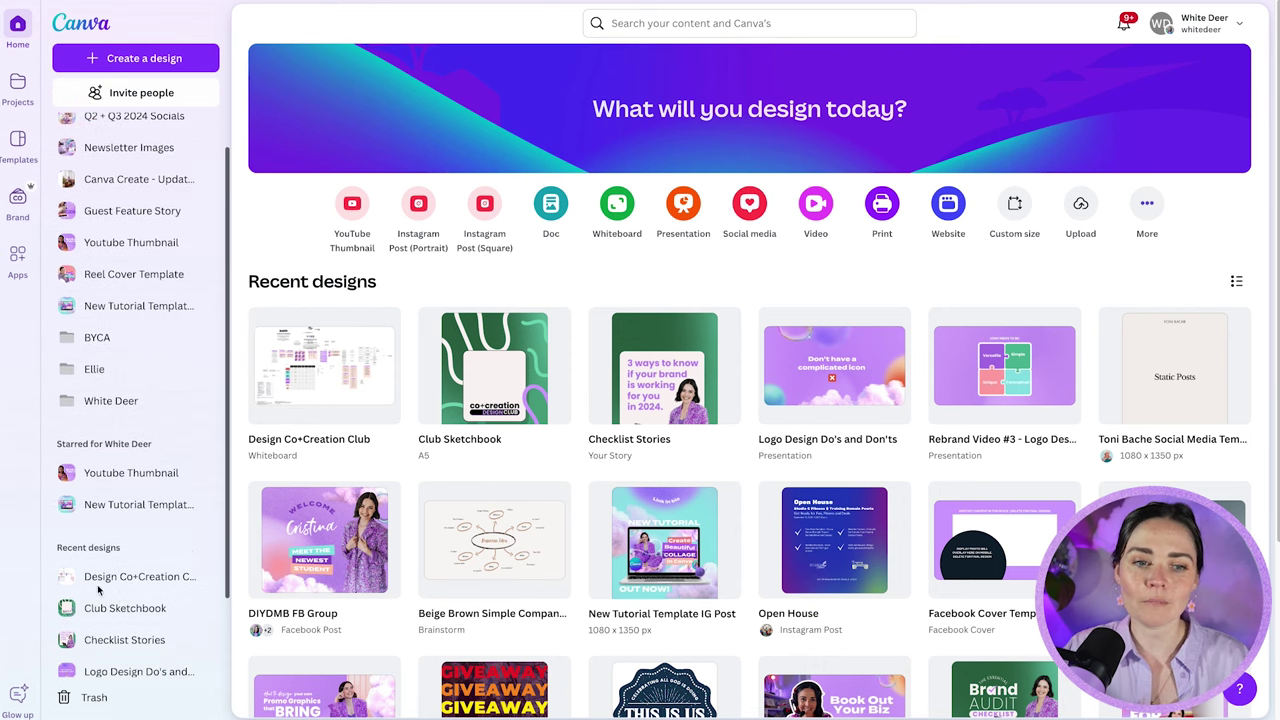
{"action": "scroll", "coordinate": [137, 501], "scroll_direction": "up", "scroll_amount": 1}
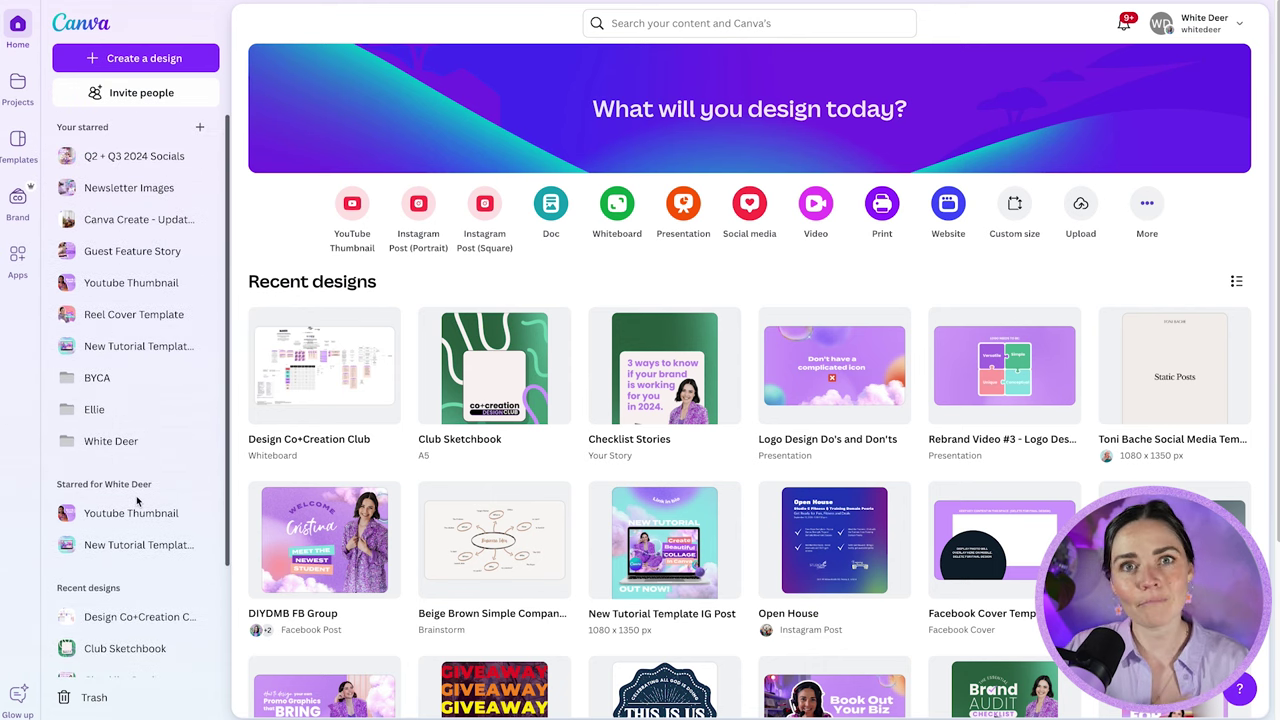
{"action": "scroll", "coordinate": [465, 330], "scroll_direction": "down", "scroll_amount": 1}
{"action": "mouse_move", "coordinate": [662, 450]}
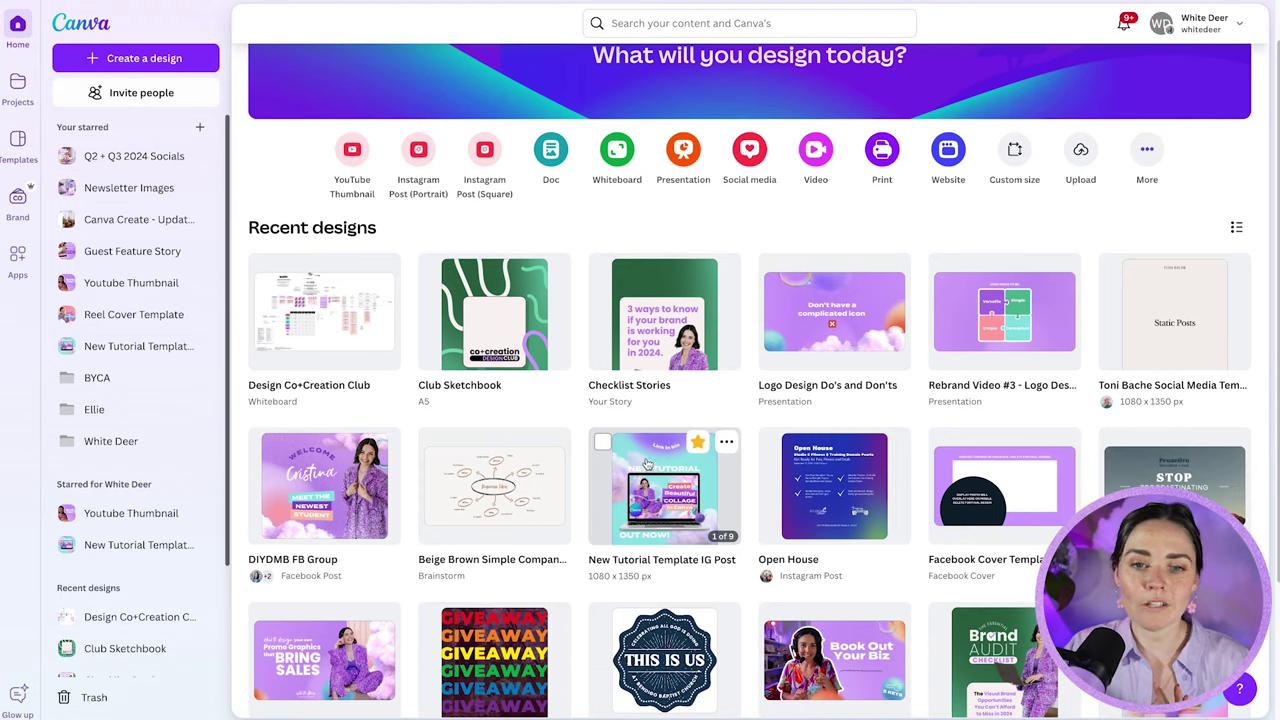
{"action": "left_click", "coordinate": [698, 446]}
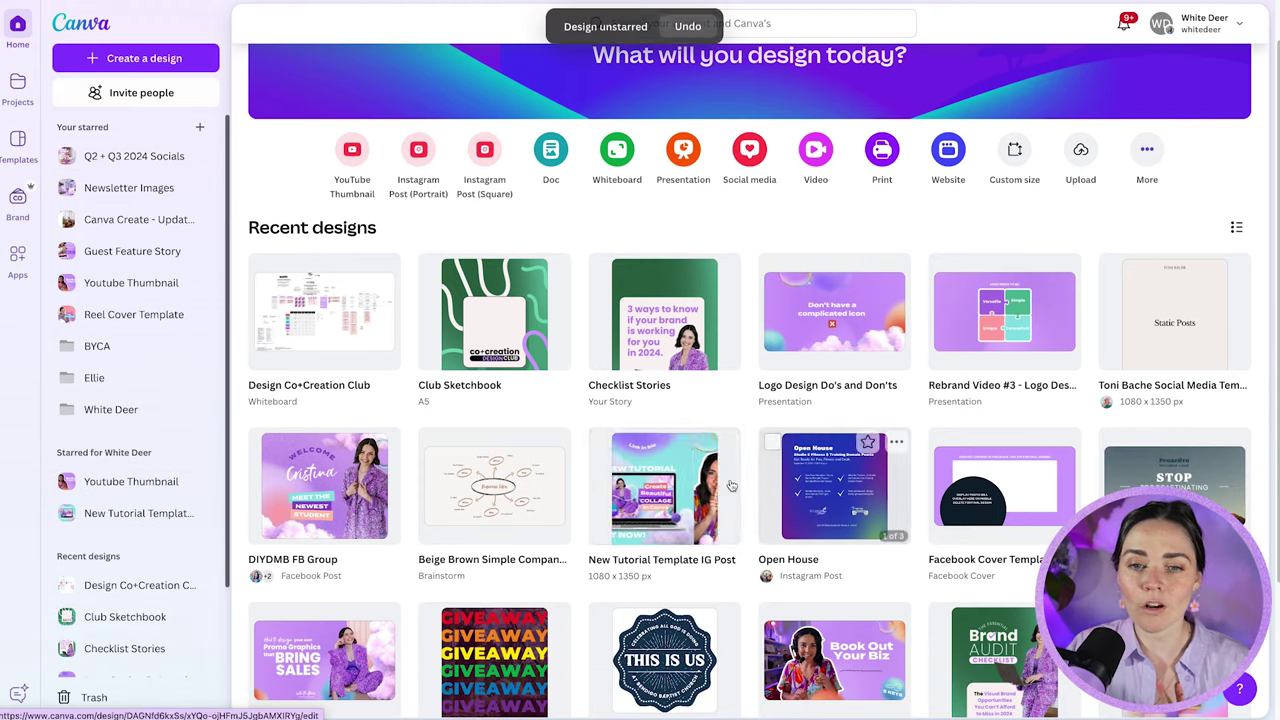
{"action": "left_click", "coordinate": [698, 446]}
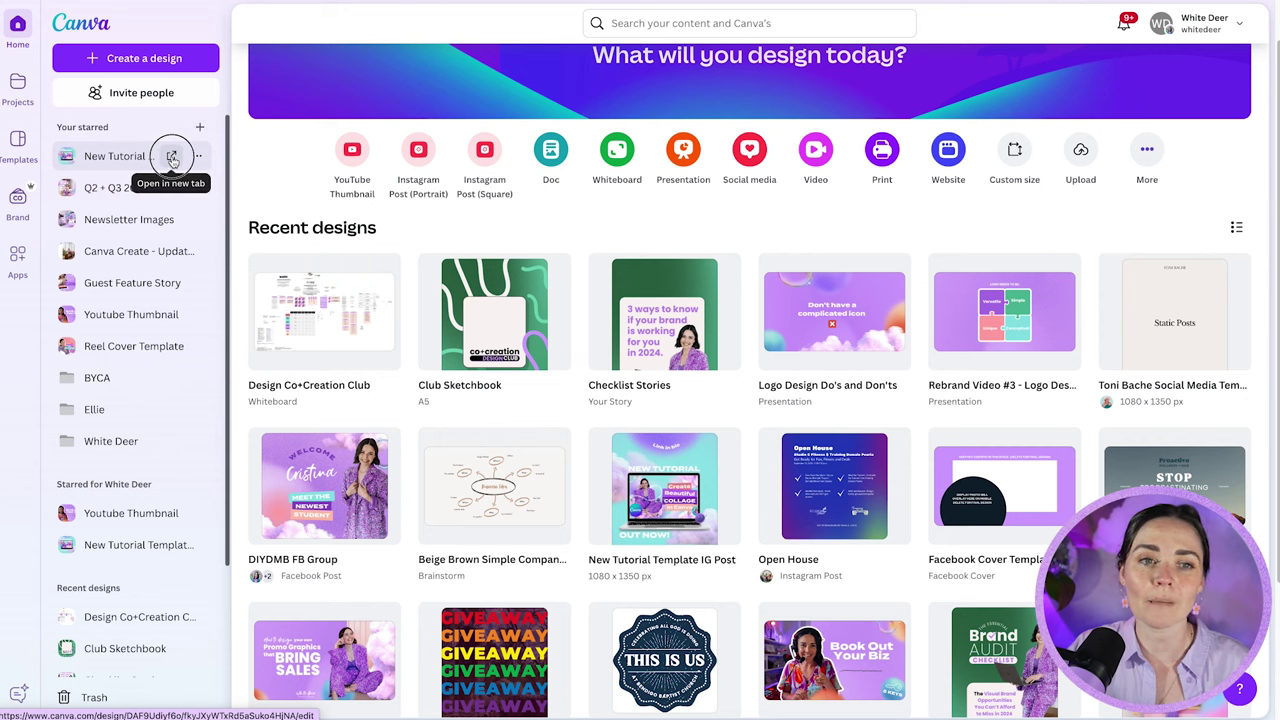
{"action": "left_click", "coordinate": [172, 158]}
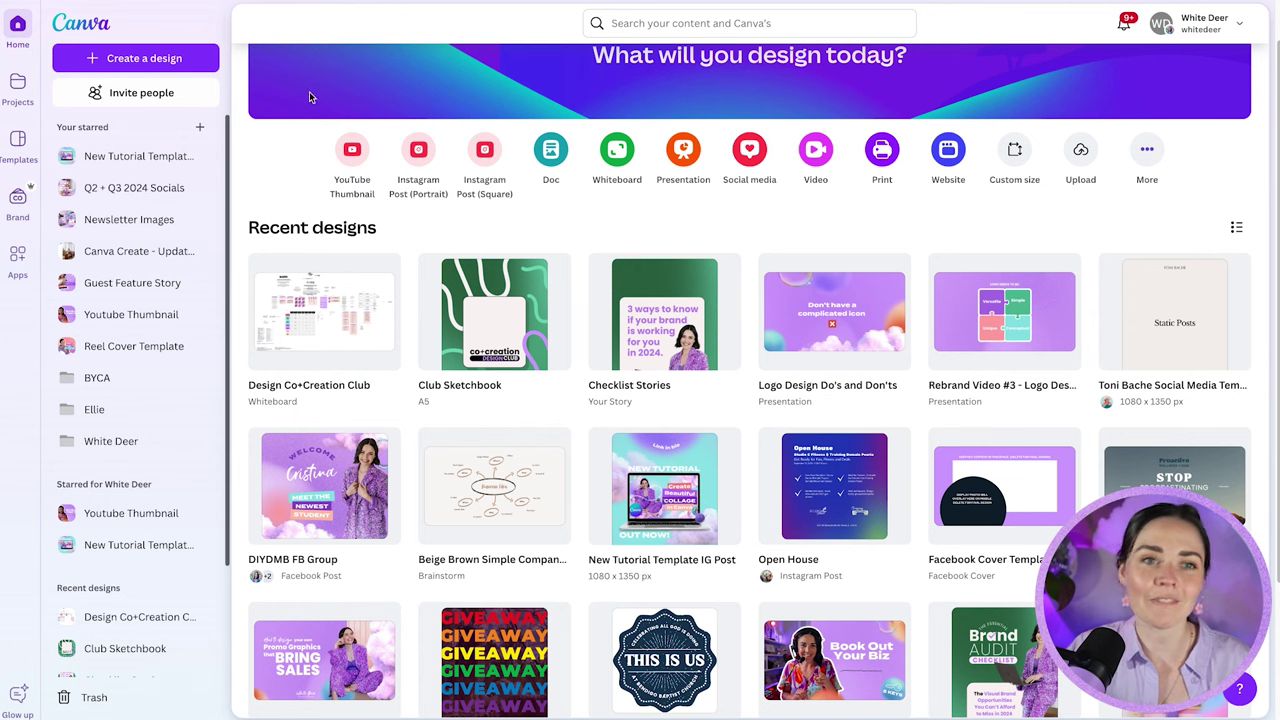
Step: Create a blank Instagram Post (Portrait) design at 1080 × 1350 px via the 'instagram post' search
{"action": "left_click", "coordinate": [166, 57]}
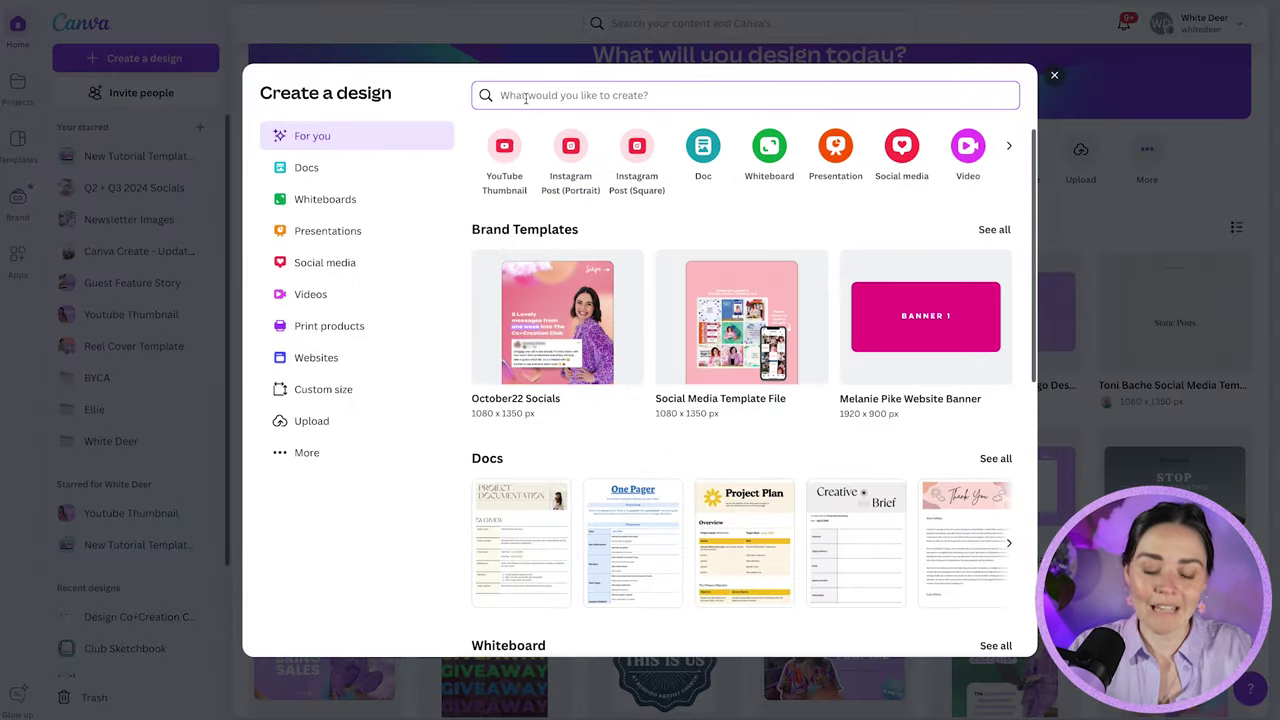
{"action": "type", "text": "instagram post"}
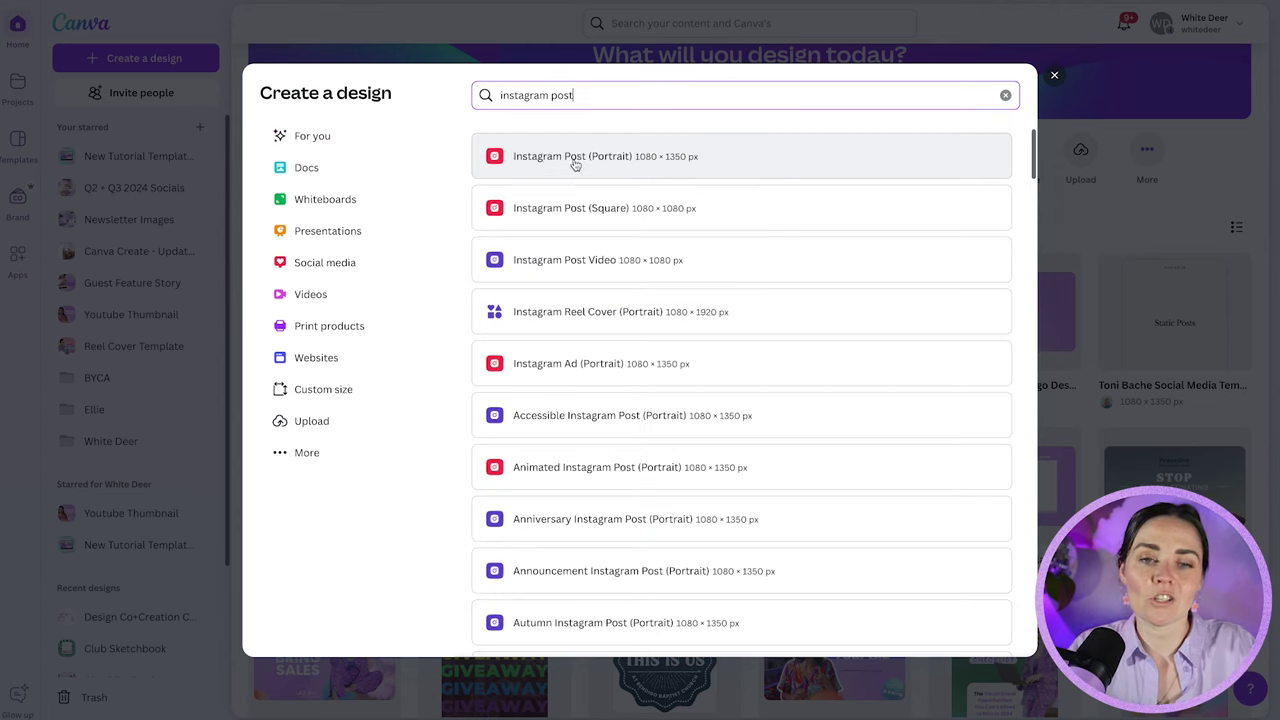
{"action": "left_click", "coordinate": [583, 163]}
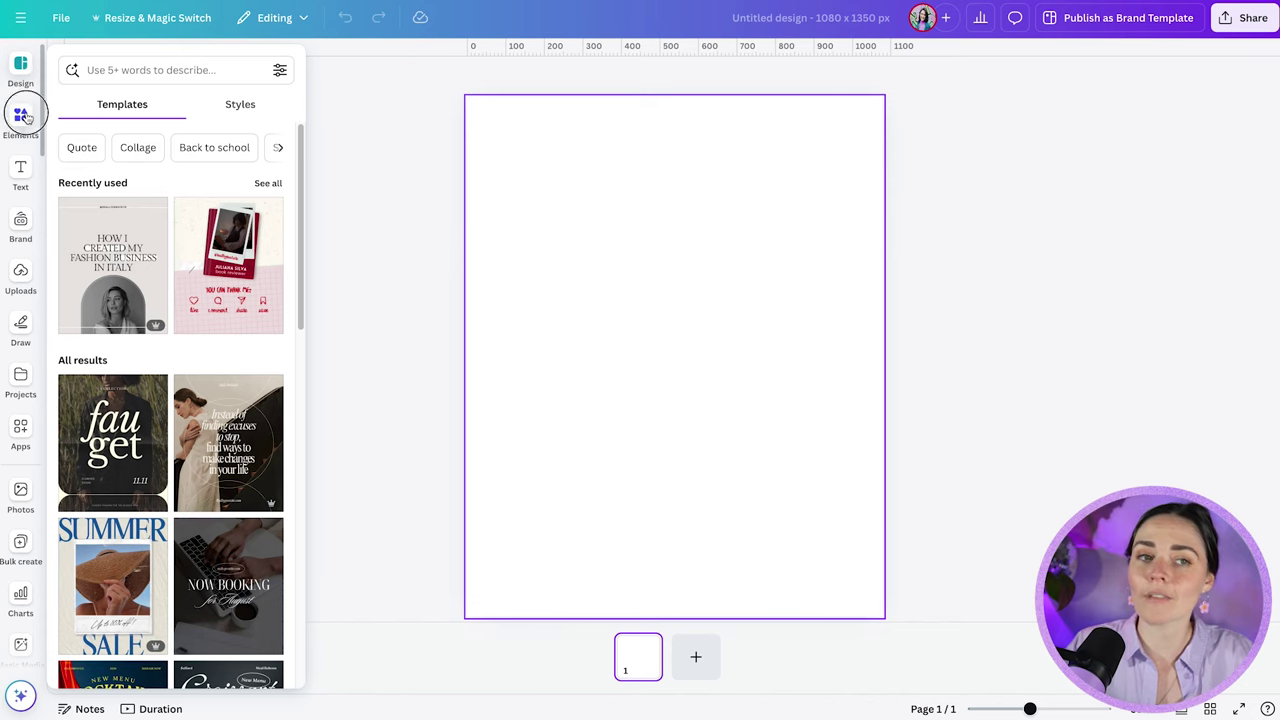
Step: Browse the Elements library sections after a brief look at the Text panel
{"action": "left_click", "coordinate": [21, 117]}
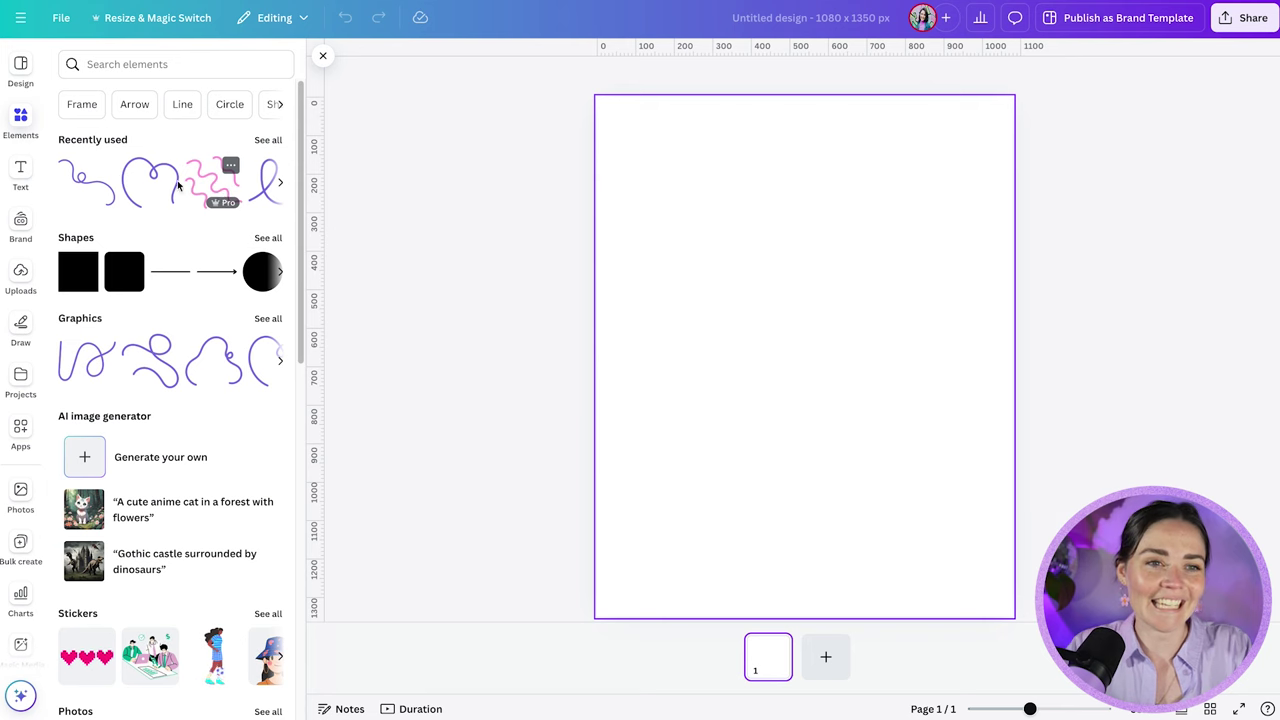
{"action": "left_click", "coordinate": [20, 172]}
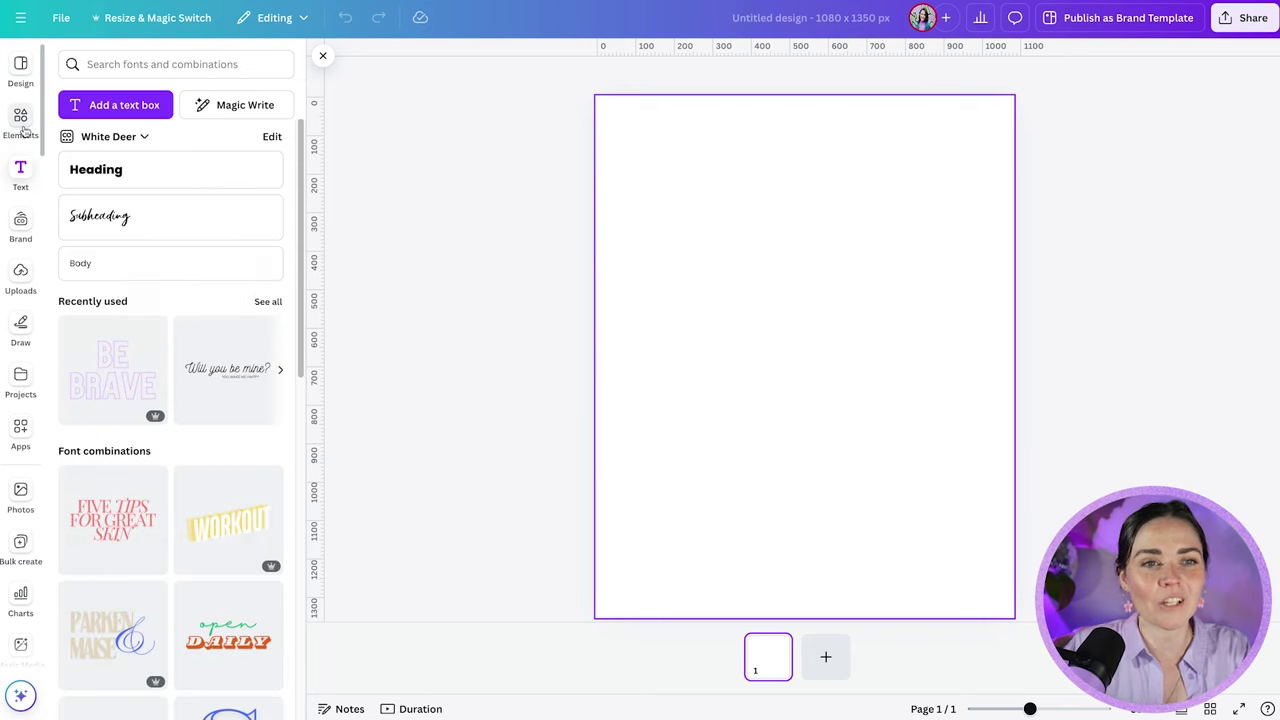
{"action": "left_click", "coordinate": [21, 120]}
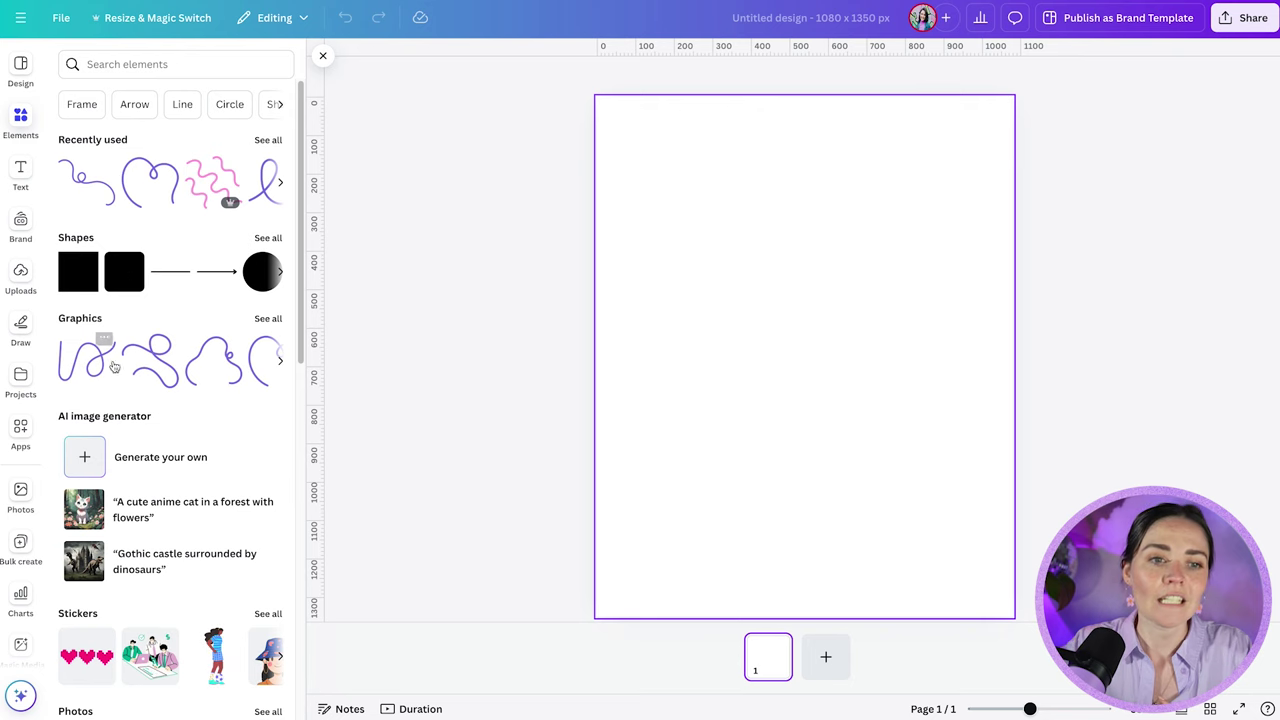
{"action": "scroll", "coordinate": [114, 367], "scroll_direction": "down", "scroll_amount": 5}
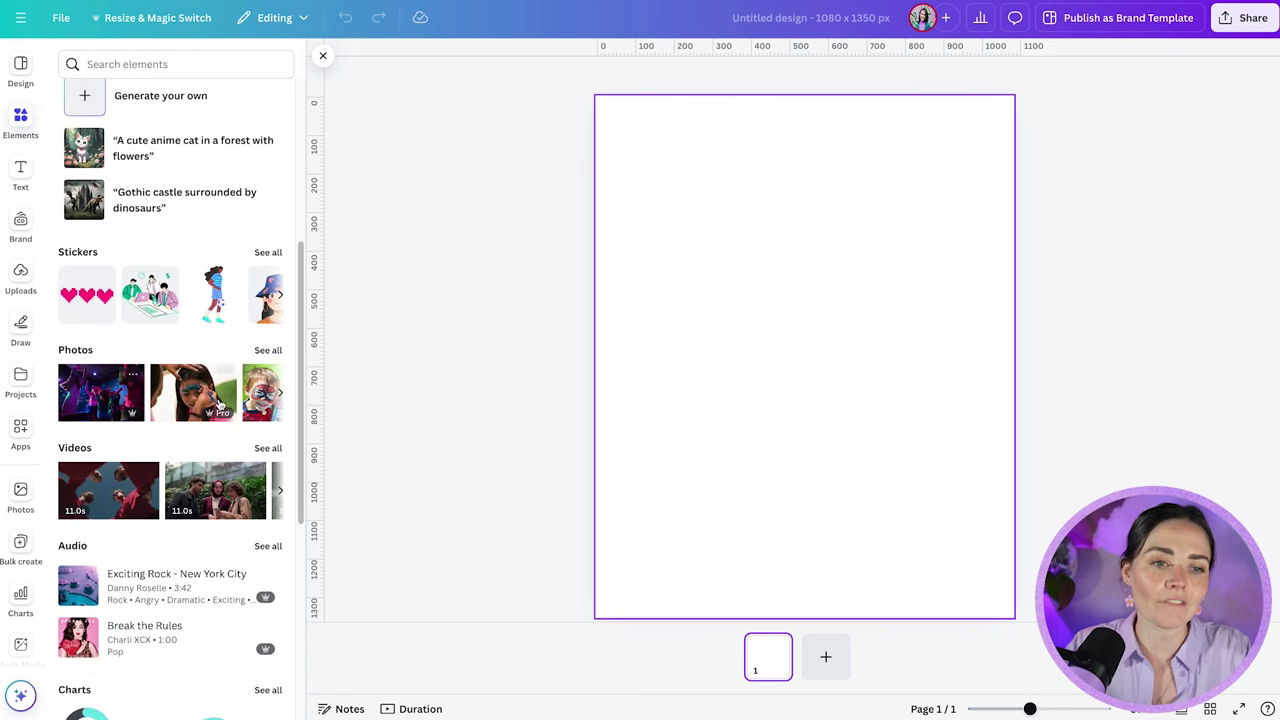
{"action": "scroll", "coordinate": [153, 305], "scroll_direction": "down", "scroll_amount": 4}
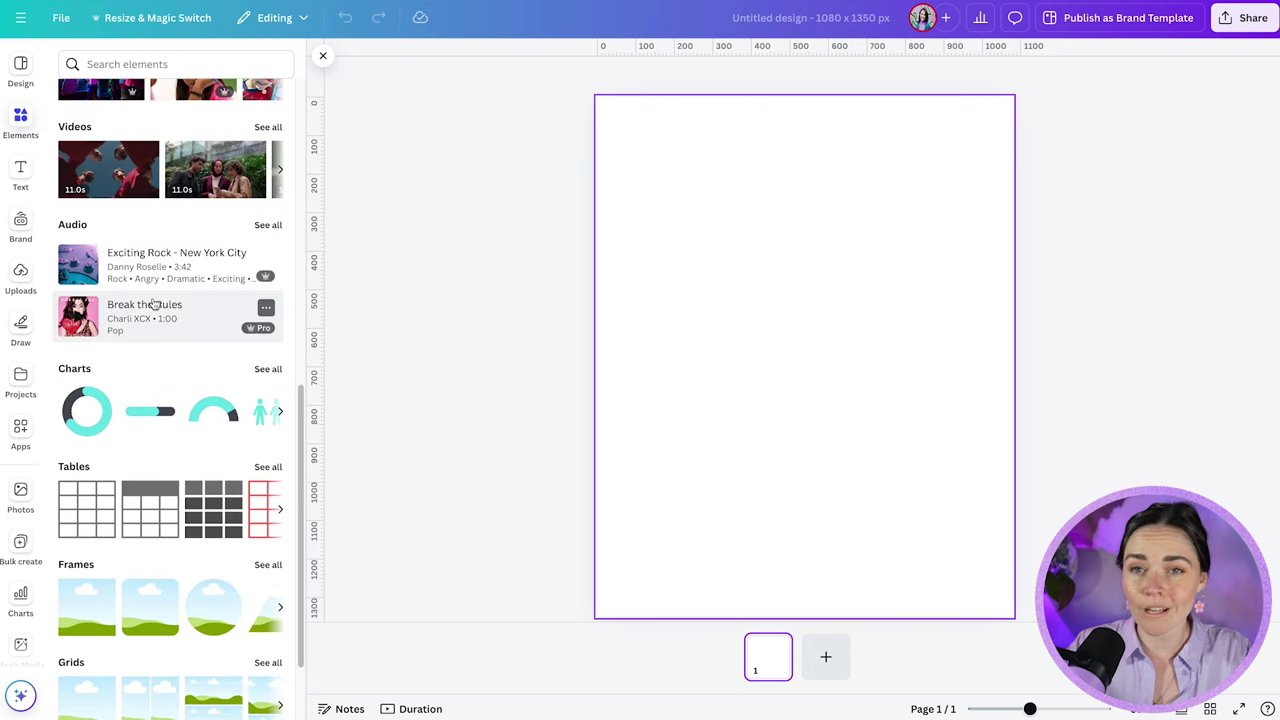
{"action": "scroll", "coordinate": [130, 470], "scroll_direction": "down", "scroll_amount": 1}
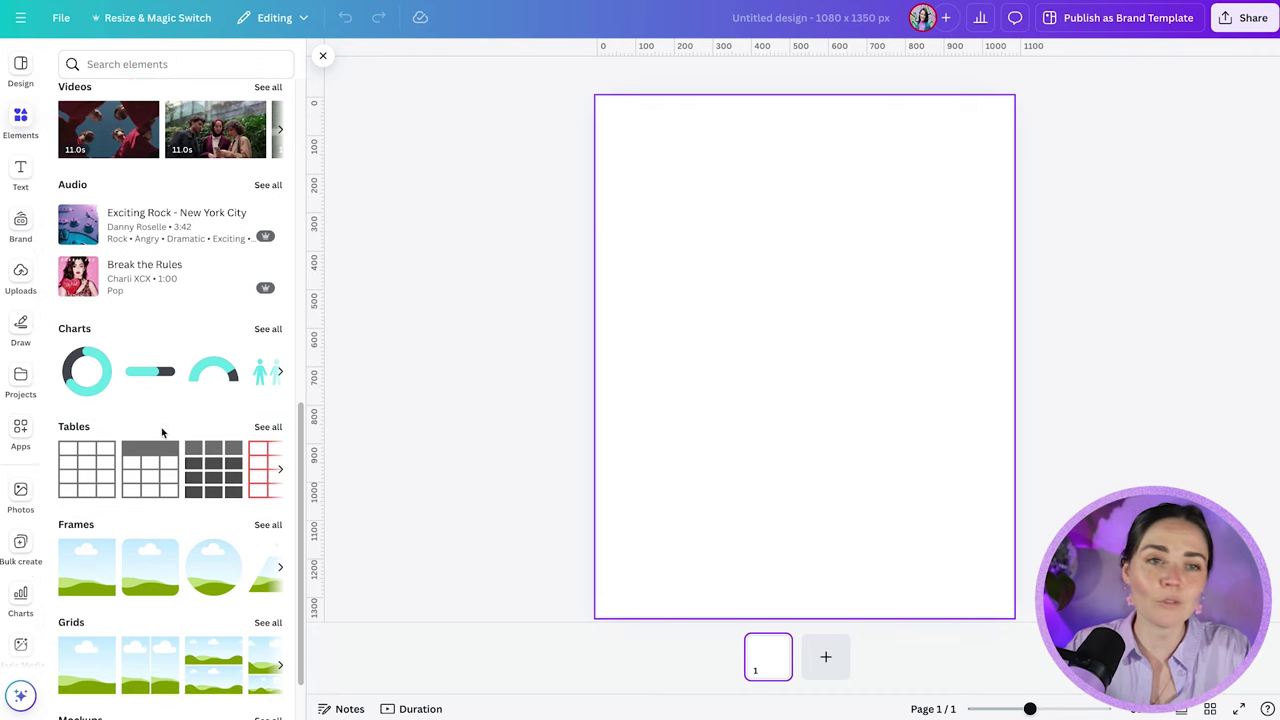
{"action": "scroll", "coordinate": [161, 427], "scroll_direction": "up", "scroll_amount": 9}
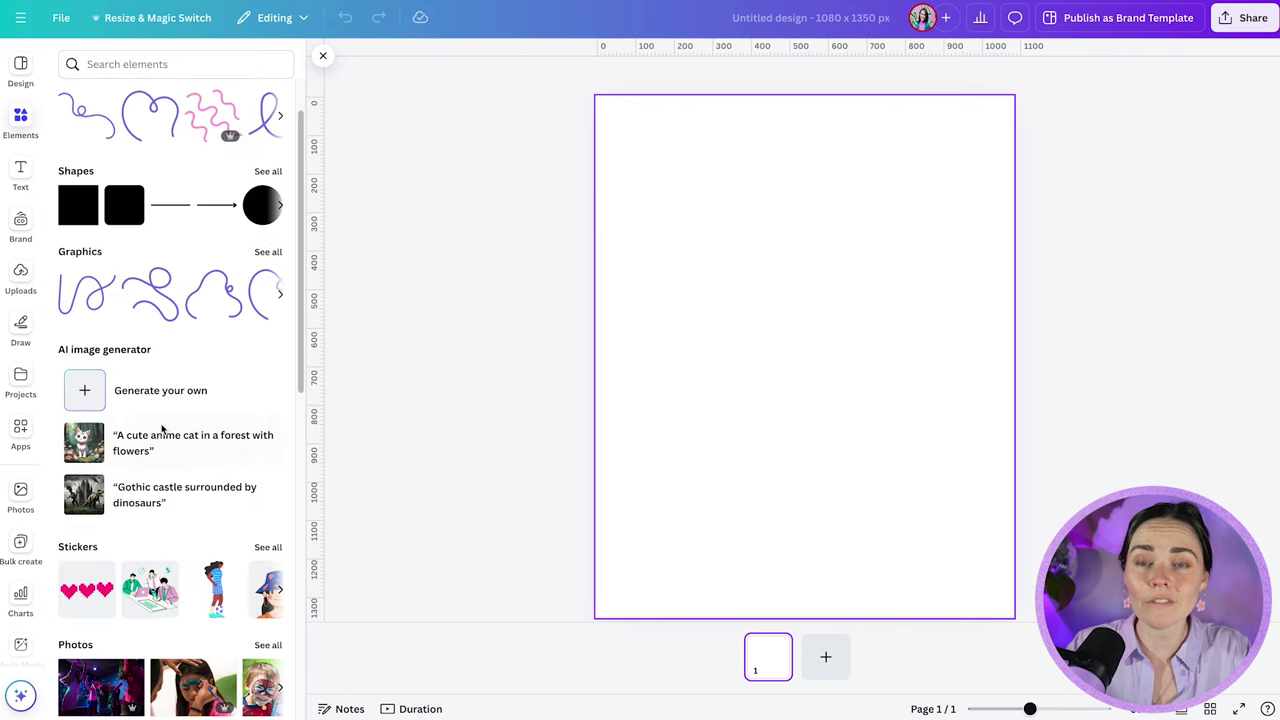
Step: Search the elements library for 'flower'
{"action": "left_click", "coordinate": [158, 64]}
{"action": "type", "text": "flower"}
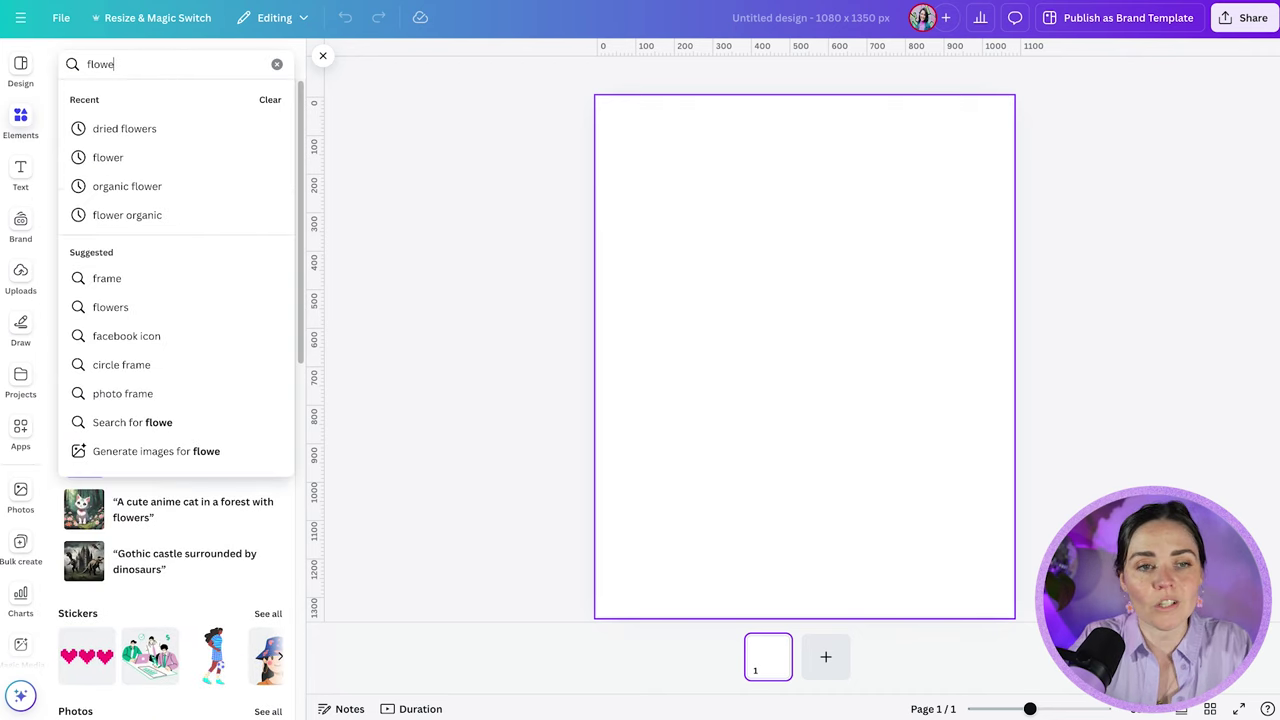
{"action": "key", "text": "Return"}
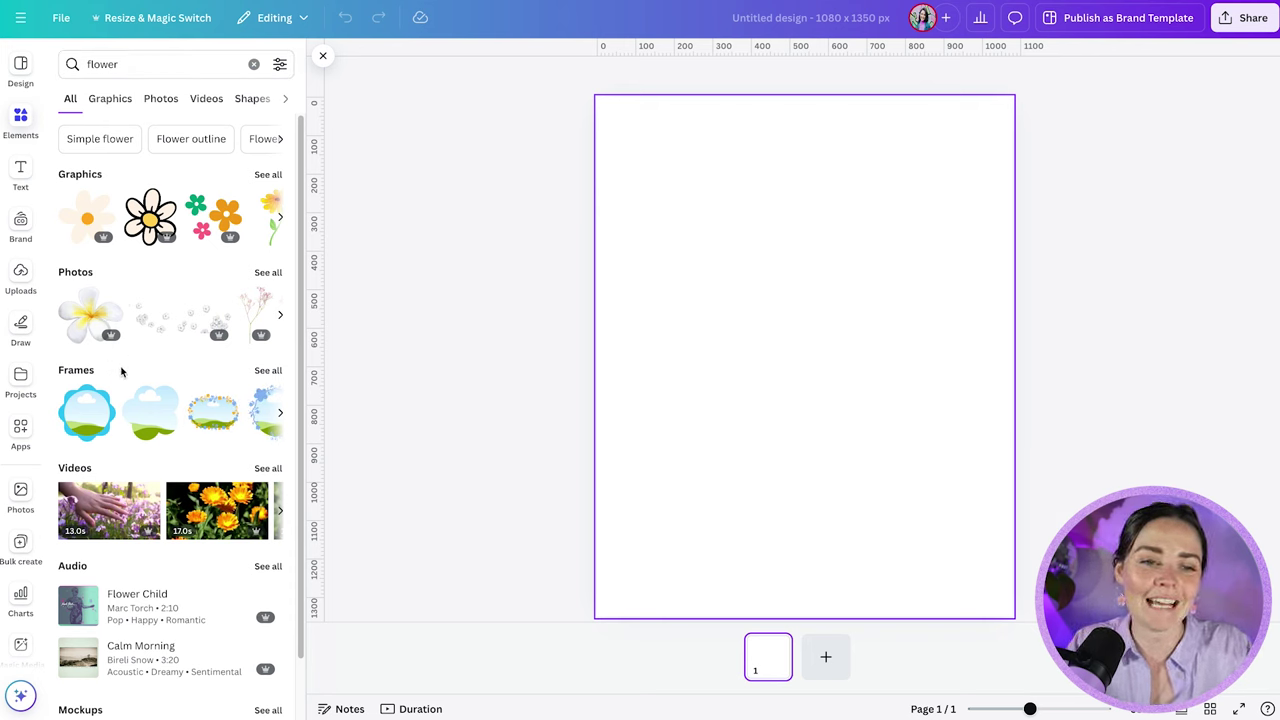
Step: Add a Poppins 72 Heading text box to the page, closing Magic Write unused, and view the Brand kit
{"action": "left_click", "coordinate": [21, 175]}
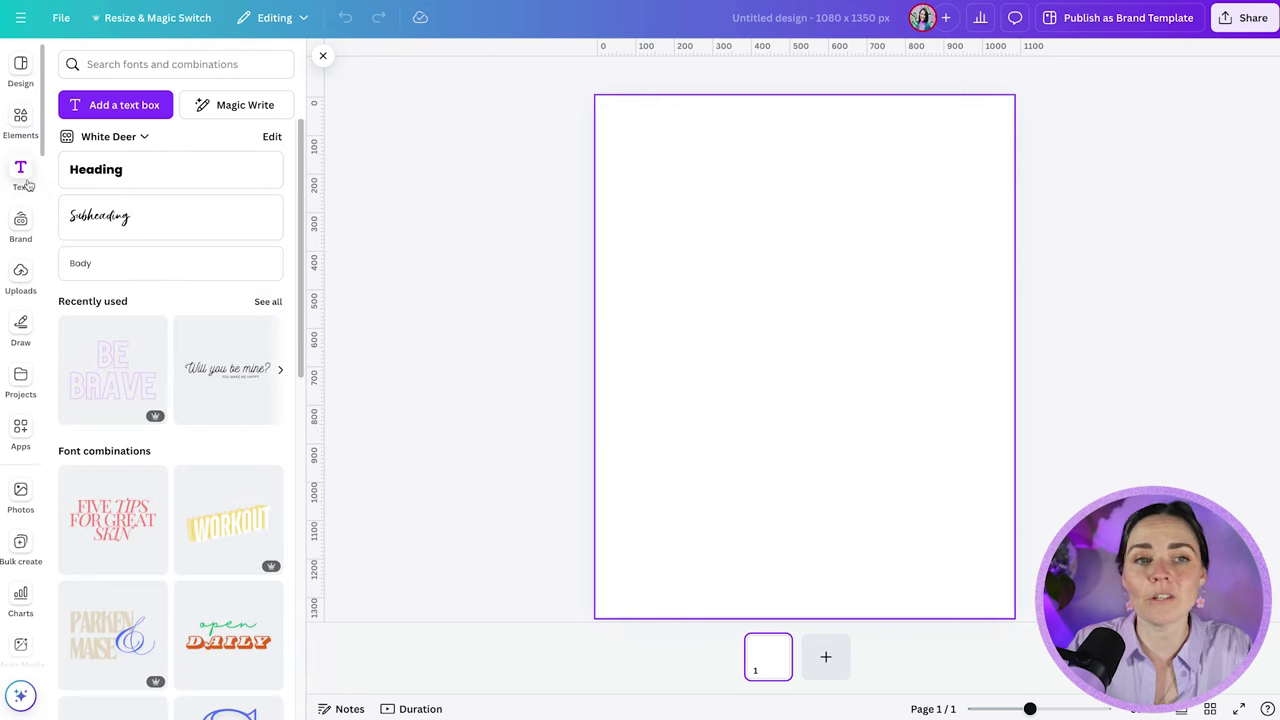
{"action": "left_click", "coordinate": [244, 108]}
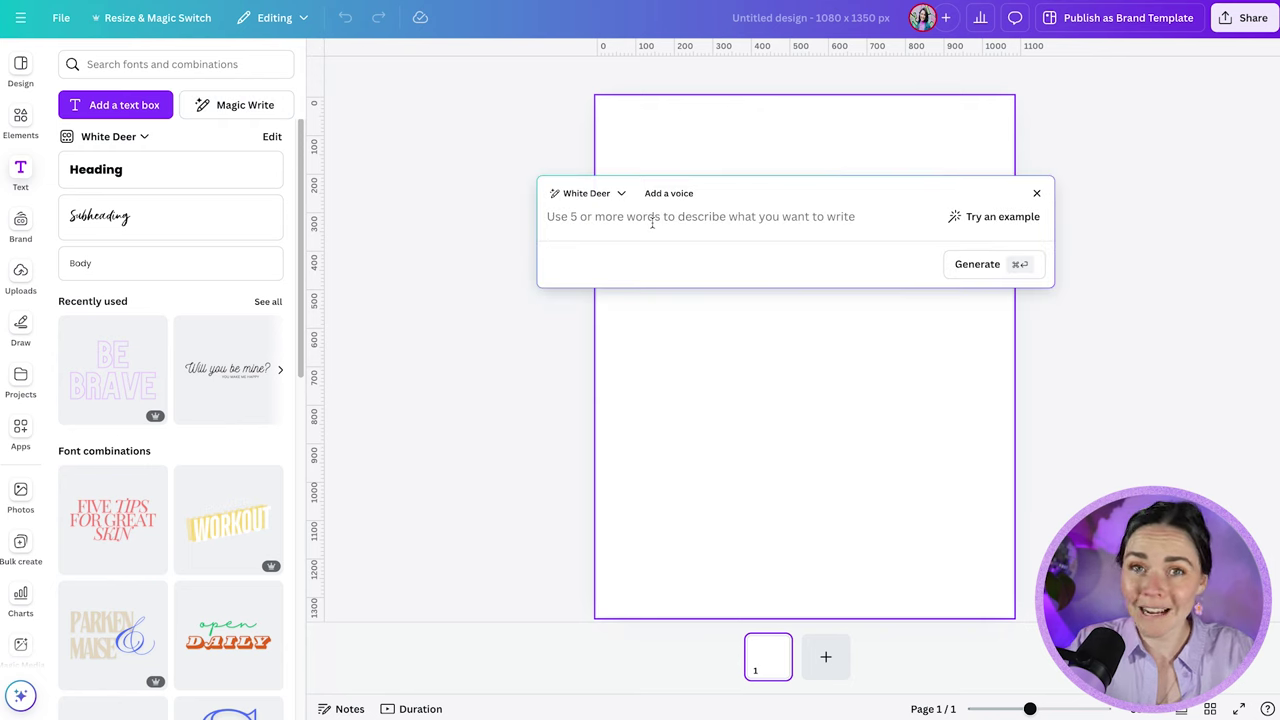
{"action": "left_click", "coordinate": [374, 200]}
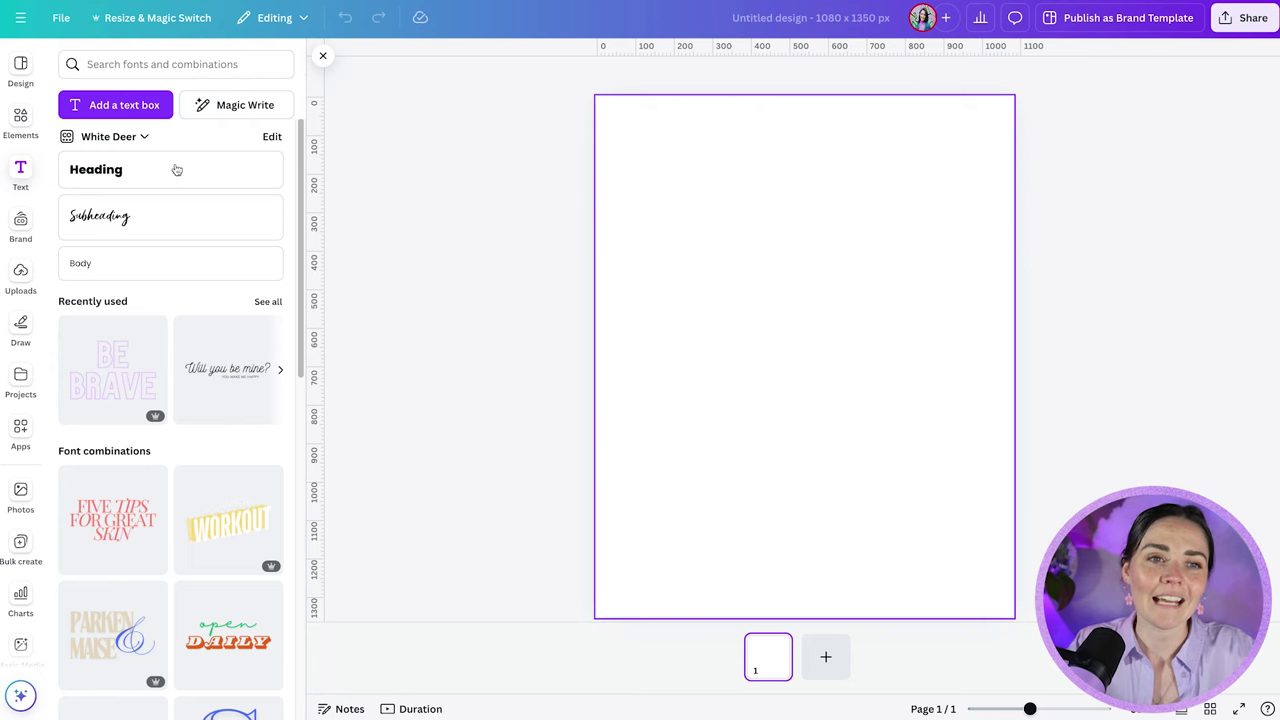
{"action": "left_click", "coordinate": [93, 172]}
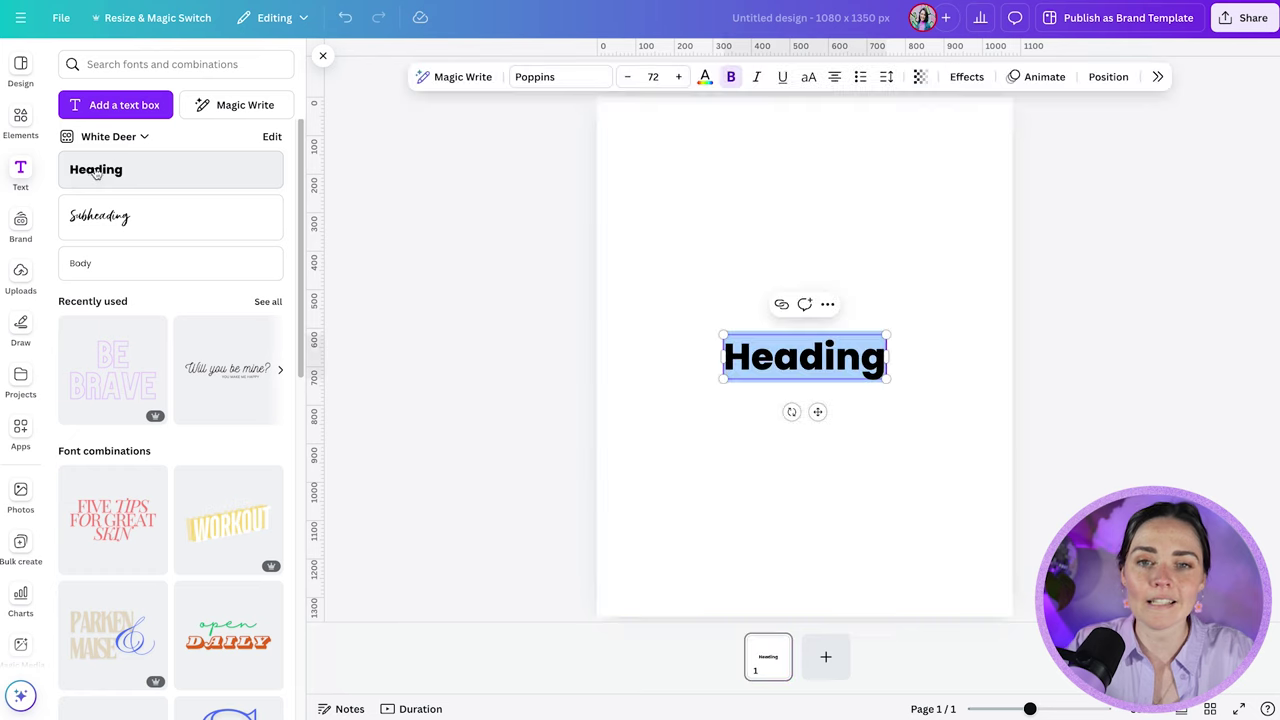
{"action": "left_click", "coordinate": [20, 224]}
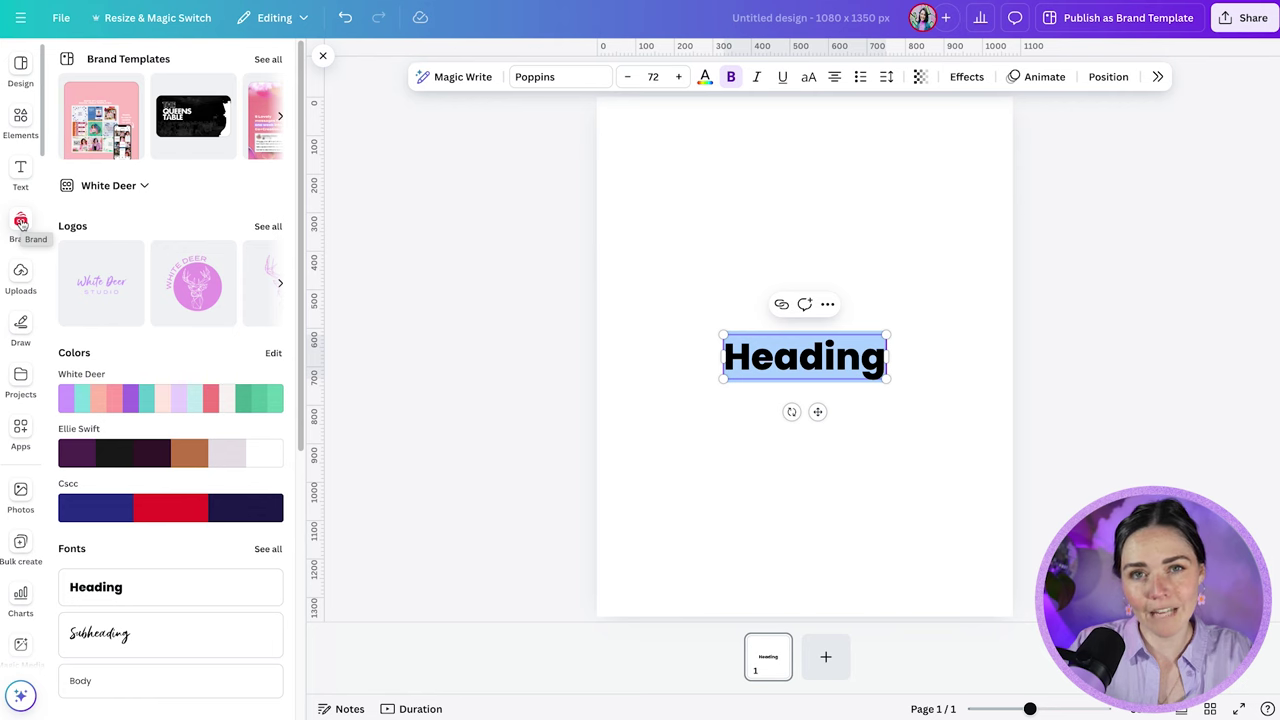
Step: View all the brand kit photos and start editing the brand photo collection
{"action": "scroll", "coordinate": [154, 205], "scroll_direction": "down", "scroll_amount": 5}
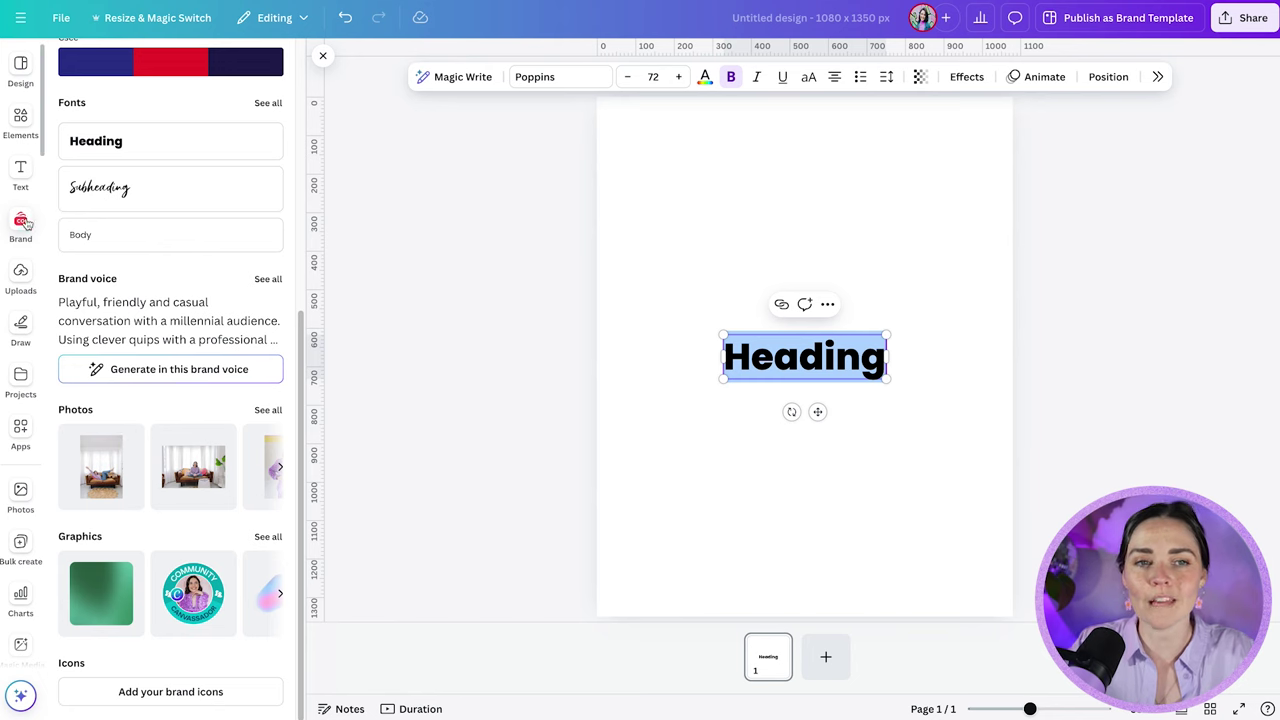
{"action": "left_click", "coordinate": [268, 409]}
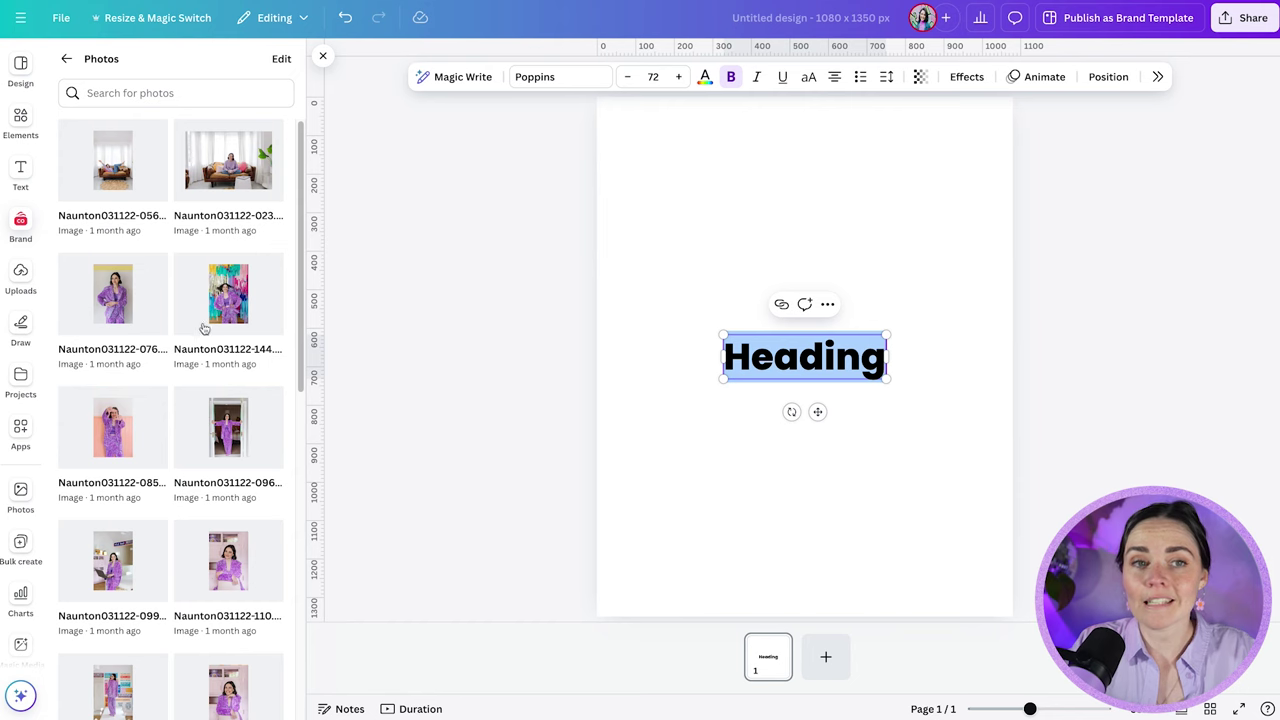
{"action": "left_click", "coordinate": [281, 58]}
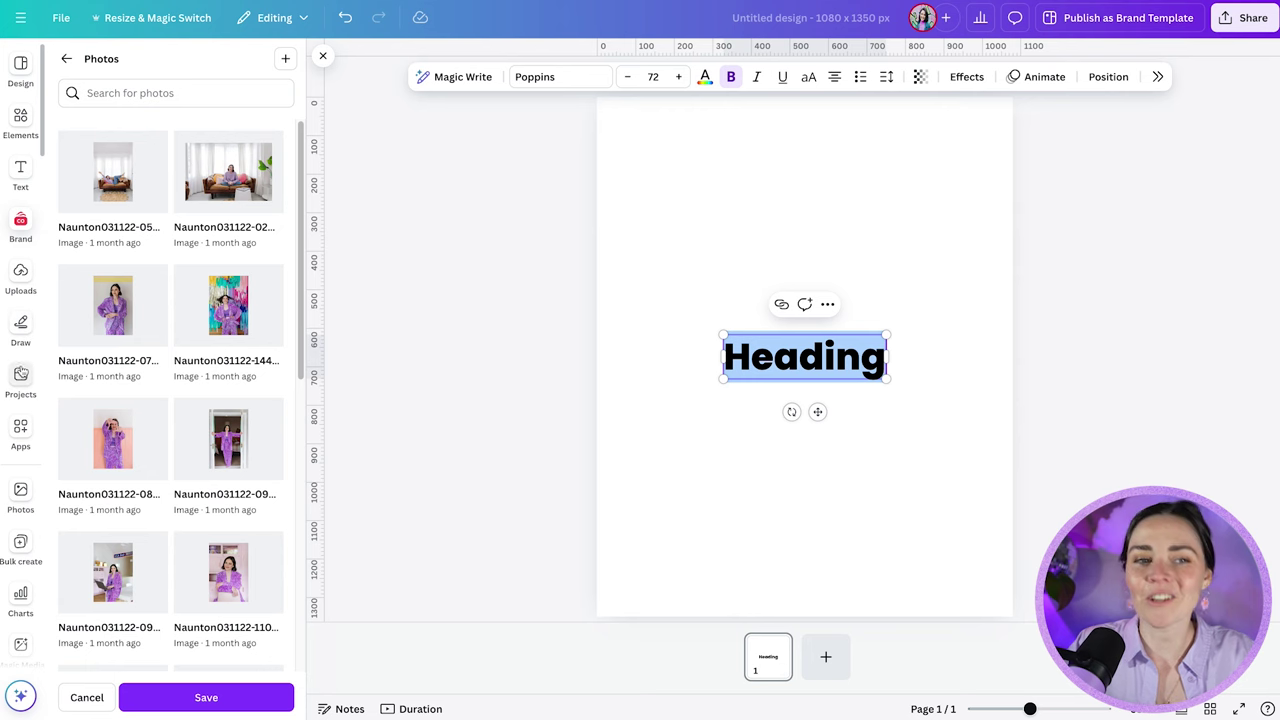
Step: Show the Projects panel with recent designs and folders, and exit heading text editing
{"action": "scroll", "coordinate": [20, 446], "scroll_direction": "down", "scroll_amount": 3}
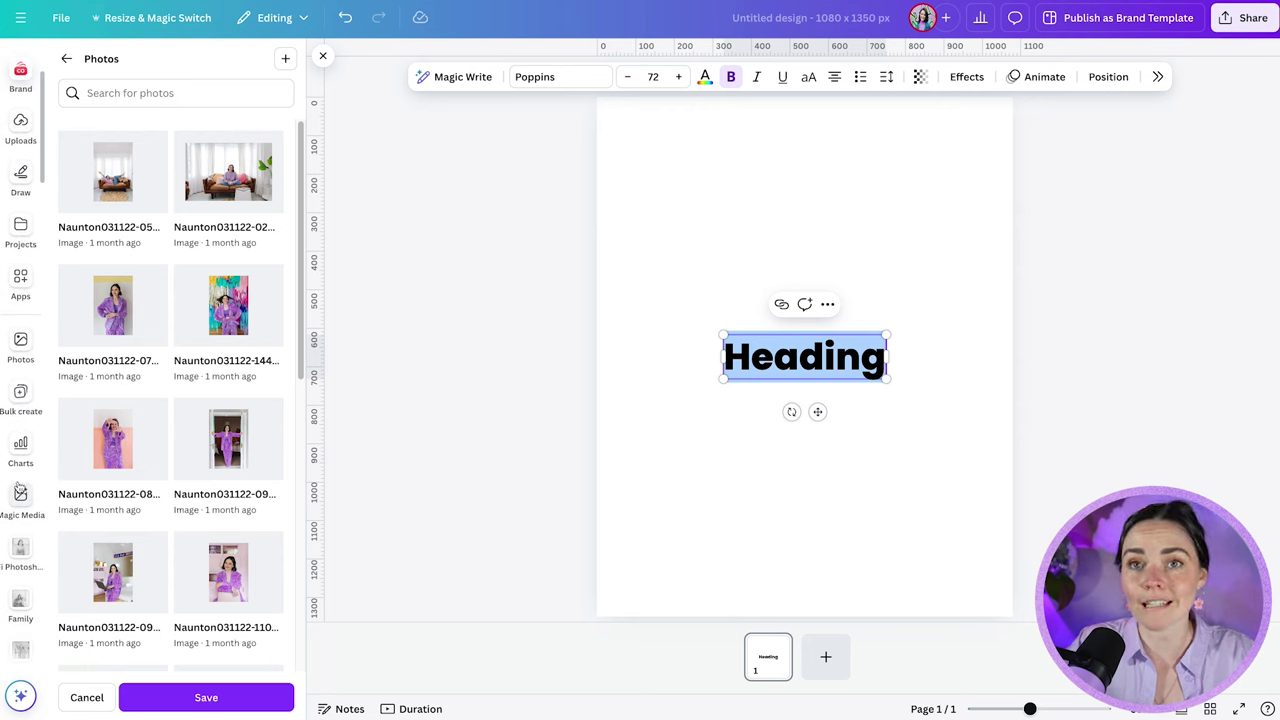
{"action": "scroll", "coordinate": [20, 470], "scroll_direction": "down", "scroll_amount": 3}
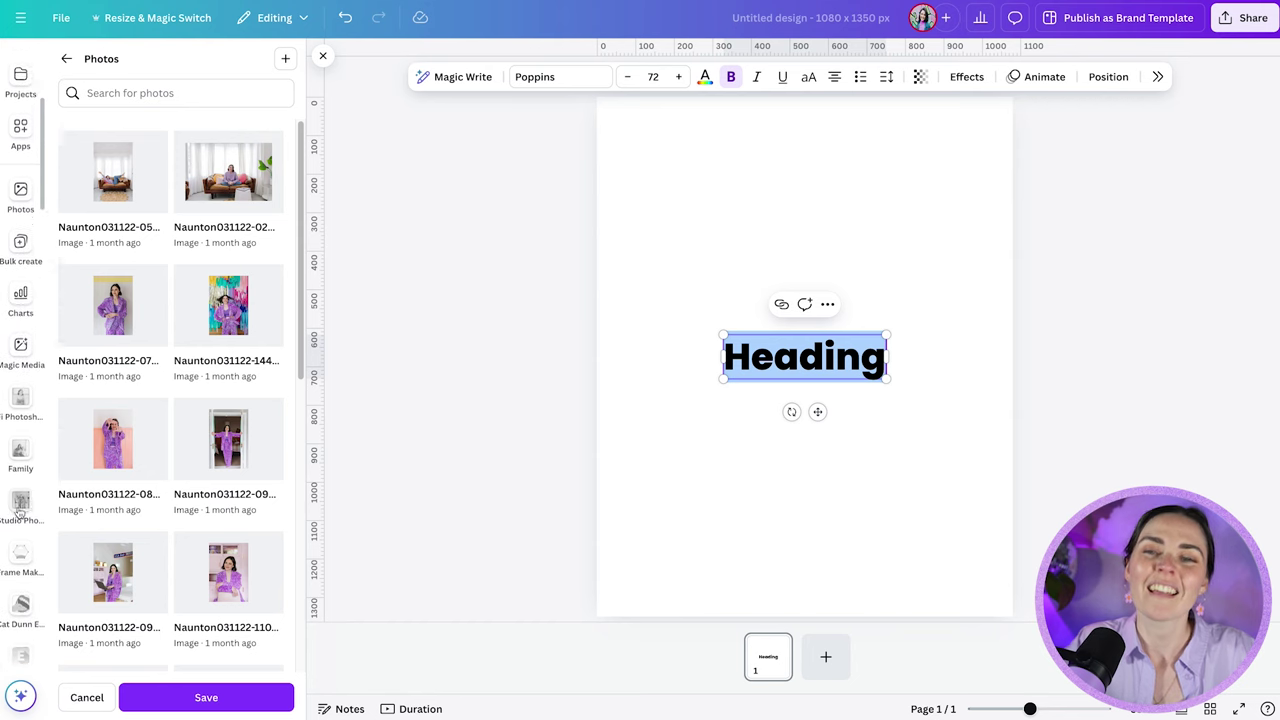
{"action": "scroll", "coordinate": [20, 512], "scroll_direction": "down", "scroll_amount": 1}
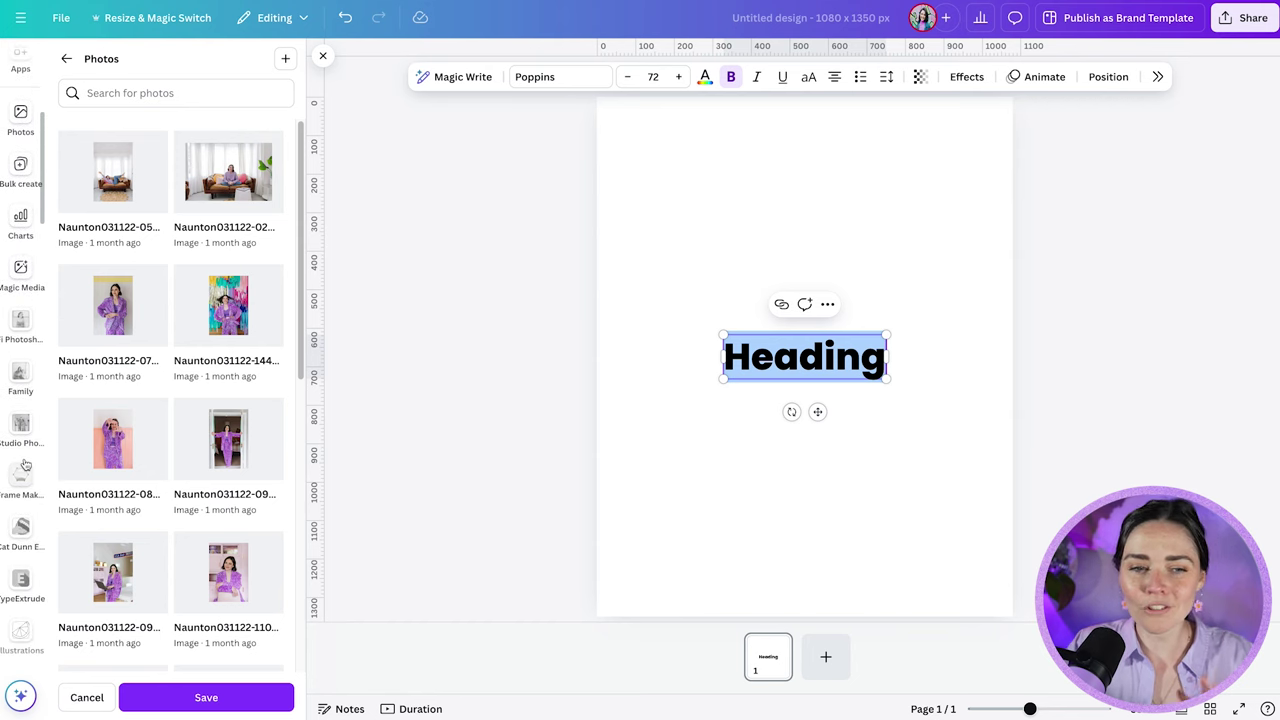
{"action": "scroll", "coordinate": [25, 465], "scroll_direction": "down", "scroll_amount": 6}
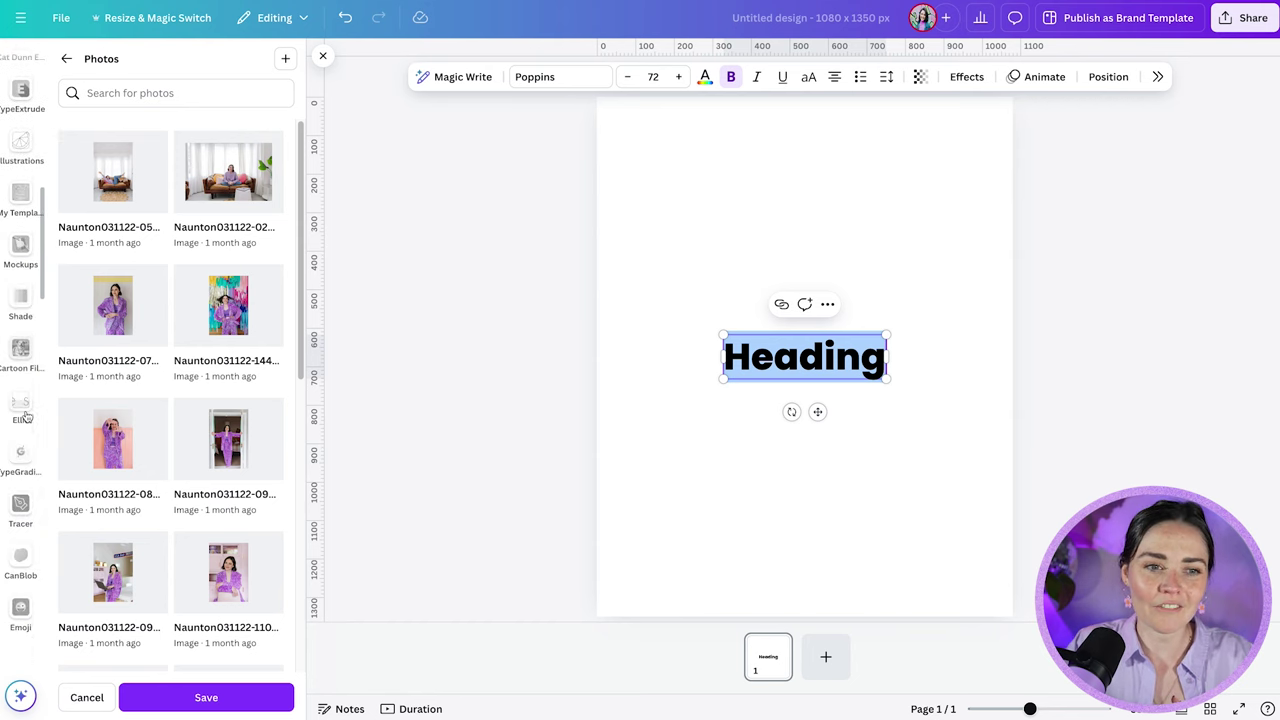
{"action": "scroll", "coordinate": [26, 417], "scroll_direction": "down", "scroll_amount": 8}
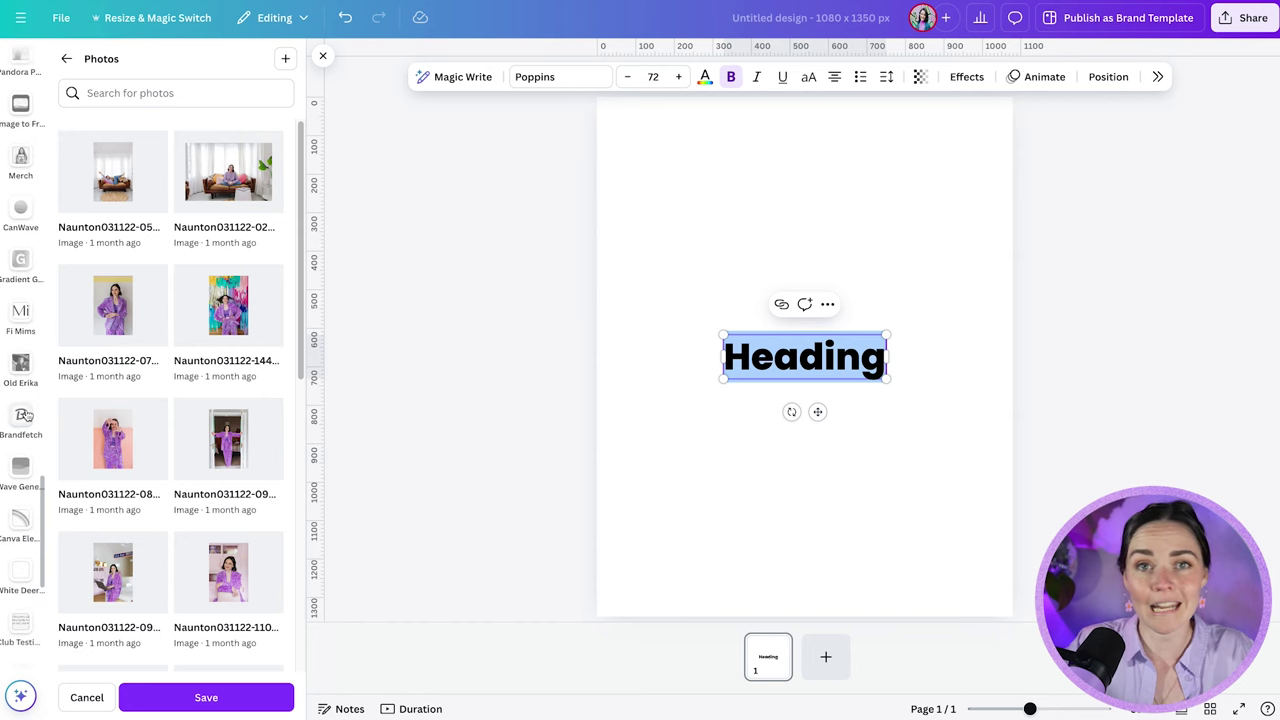
{"action": "scroll", "coordinate": [26, 415], "scroll_direction": "up", "scroll_amount": 8}
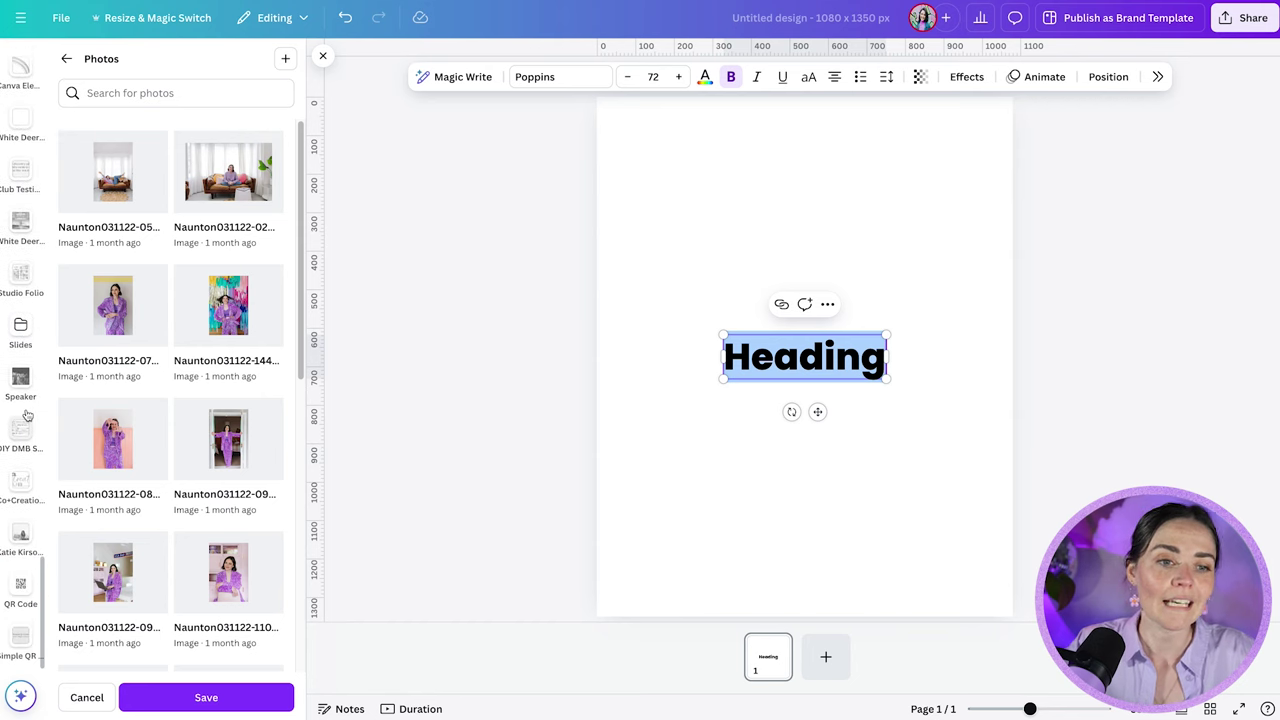
{"action": "scroll", "coordinate": [22, 415], "scroll_direction": "up", "scroll_amount": 10}
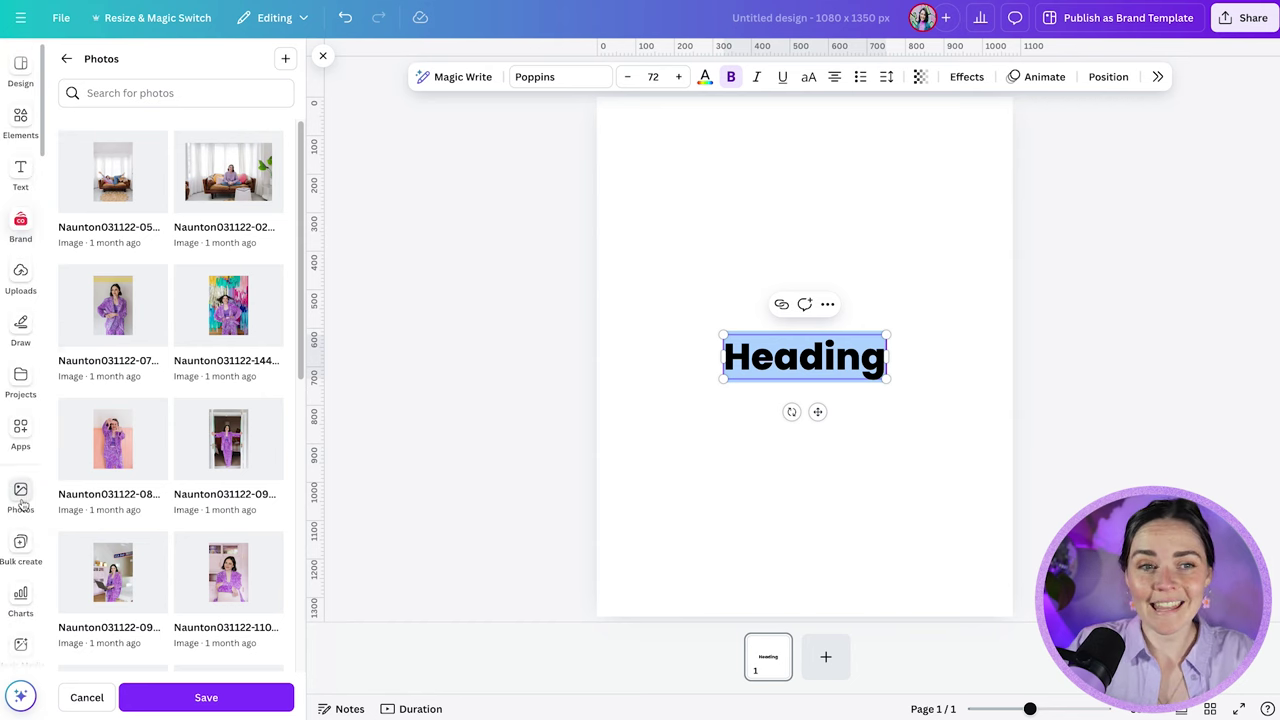
{"action": "left_click", "coordinate": [21, 378]}
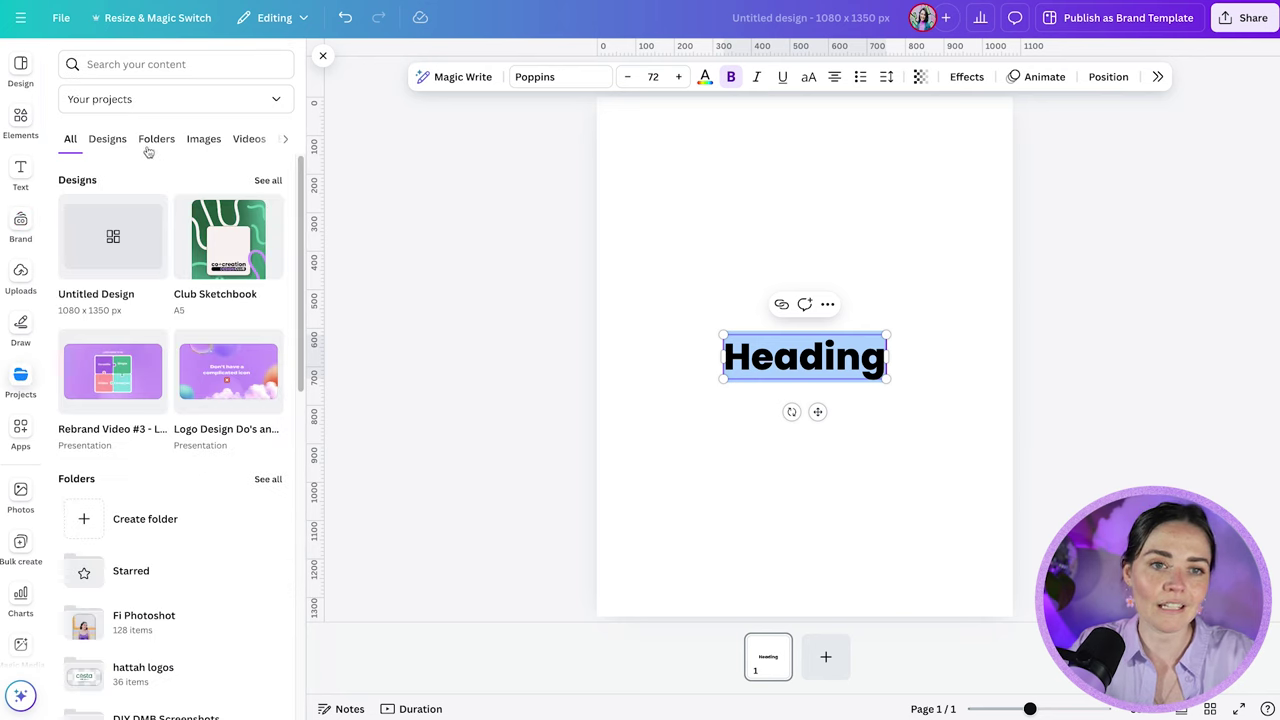
{"action": "key", "text": "Escape"}
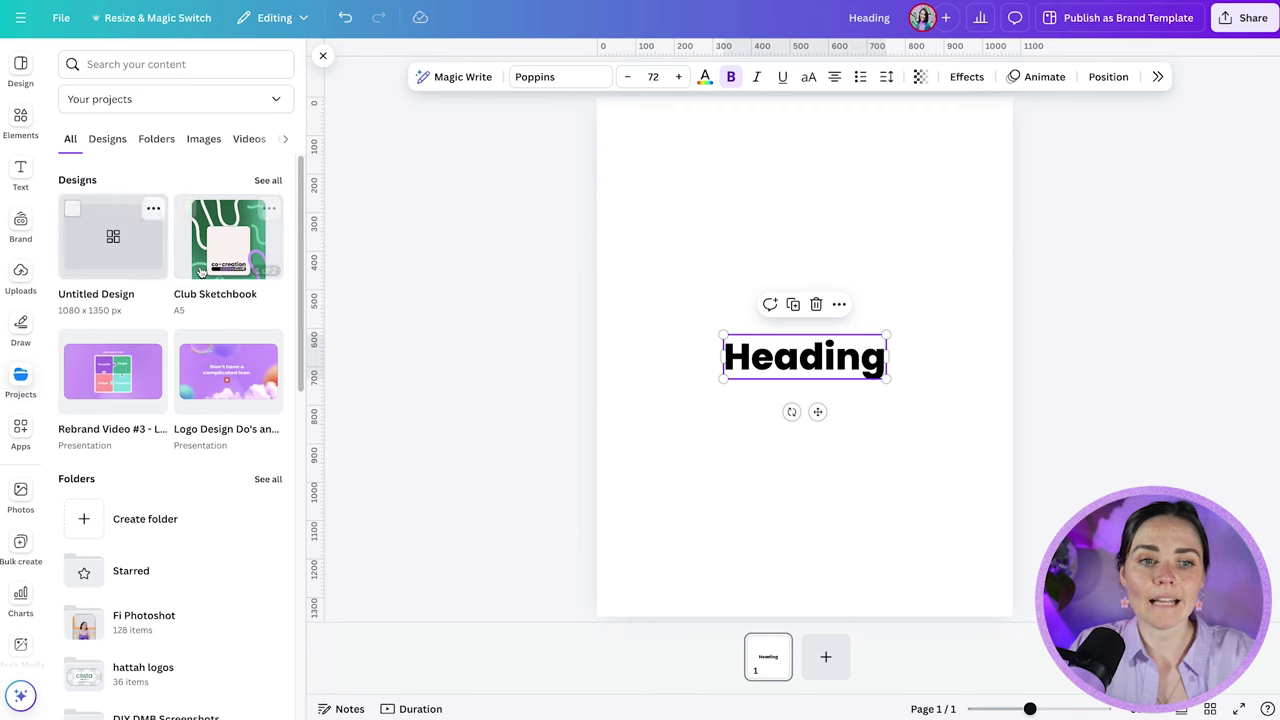
Step: Close the Projects panel, return to the flower Elements results, and bring up the main menu
{"action": "left_click", "coordinate": [323, 56]}
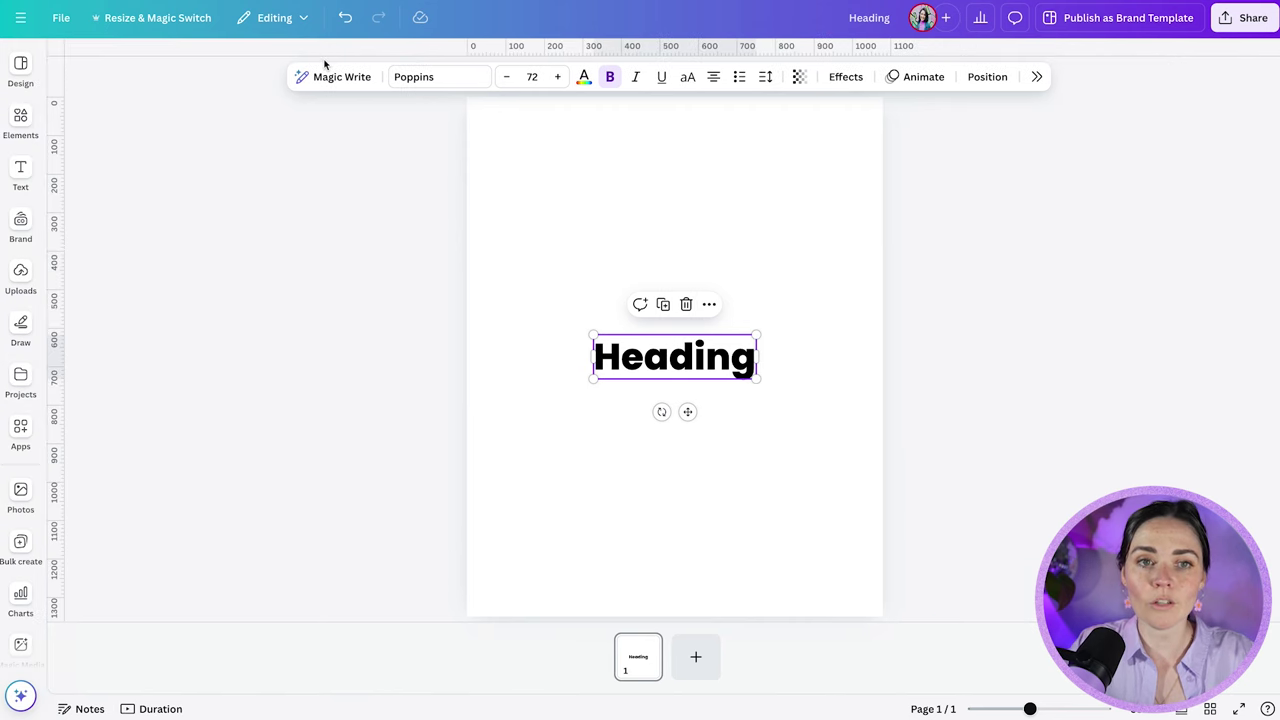
{"action": "left_click", "coordinate": [20, 122]}
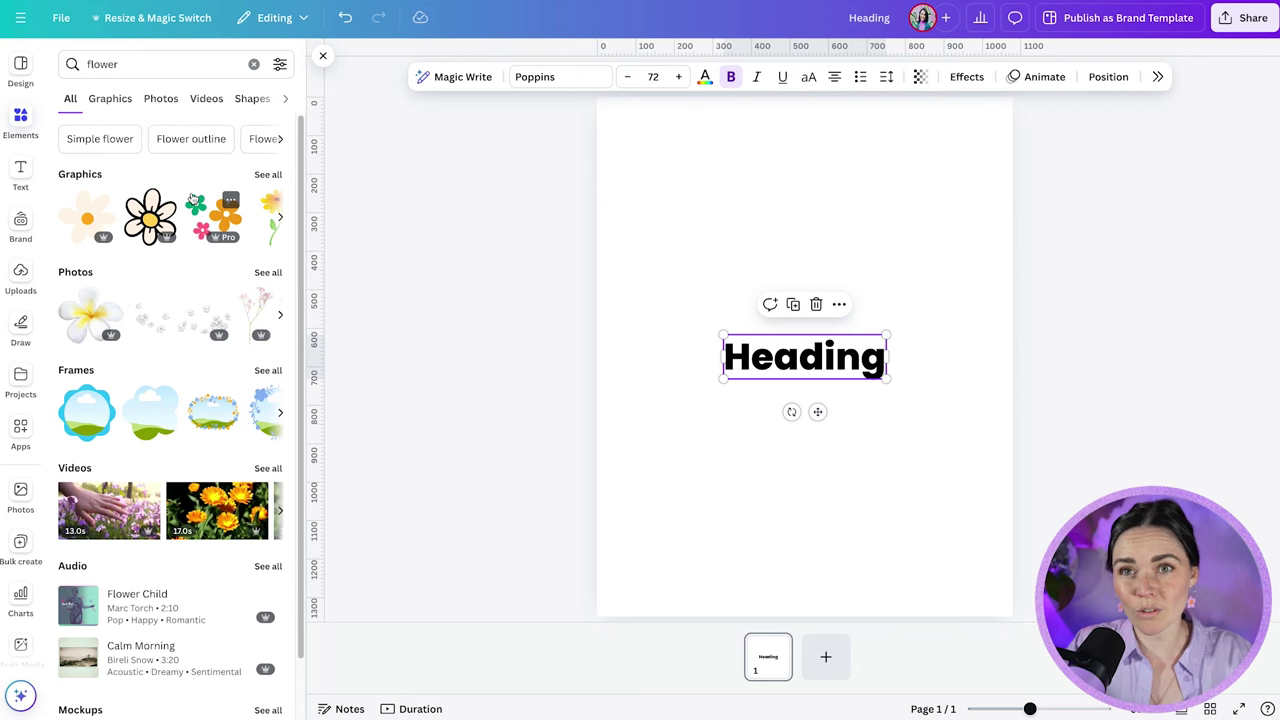
{"action": "left_click", "coordinate": [20, 24]}
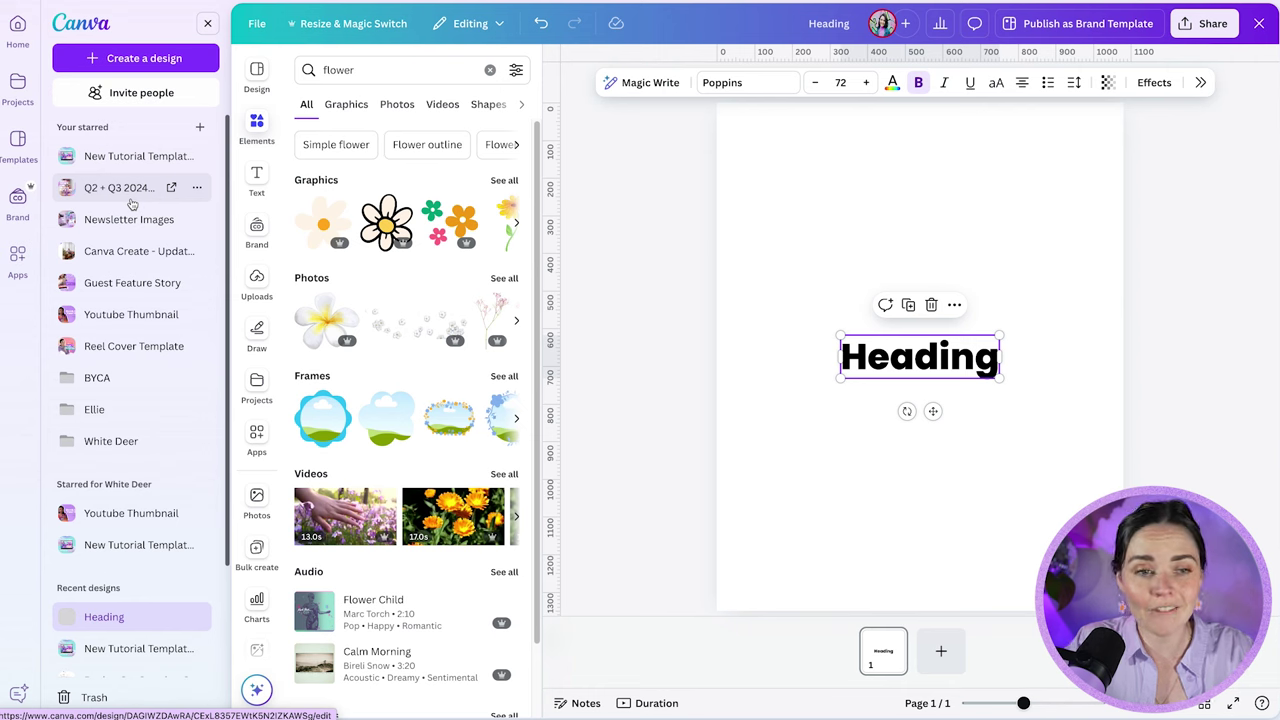
{"action": "scroll", "coordinate": [132, 204], "scroll_direction": "down", "scroll_amount": 3}
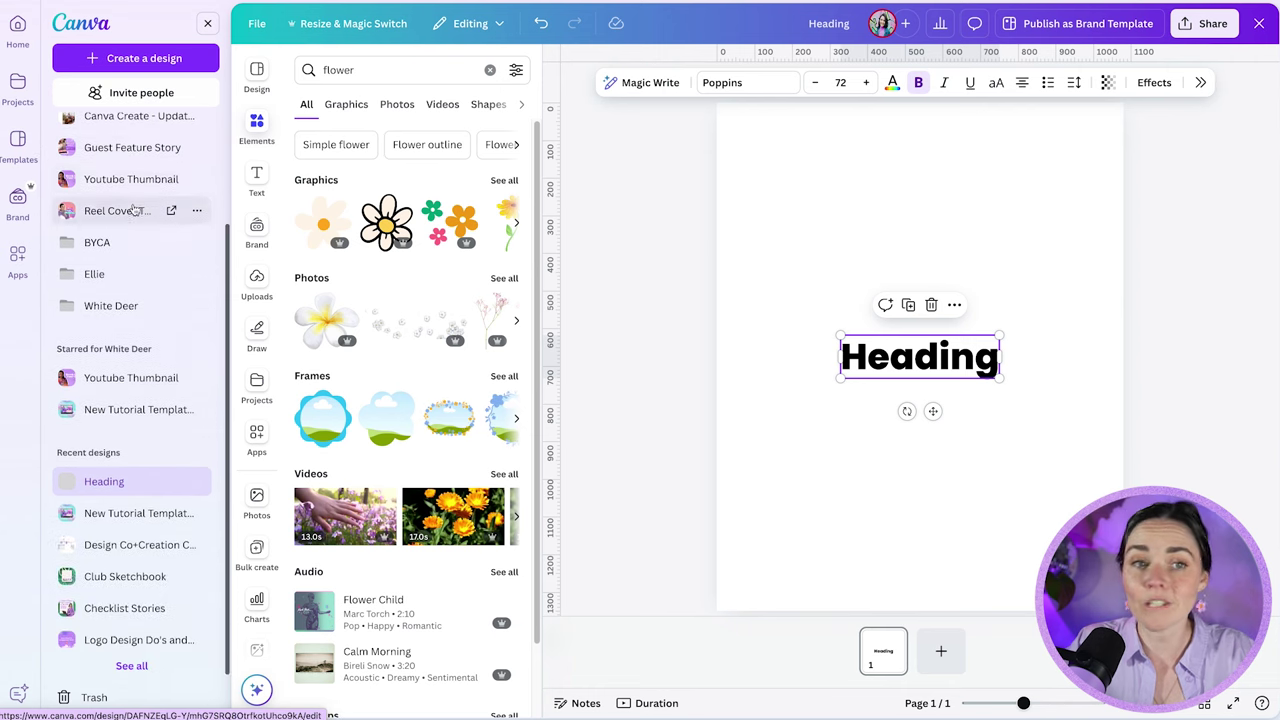
{"action": "scroll", "coordinate": [134, 208], "scroll_direction": "up", "scroll_amount": 3}
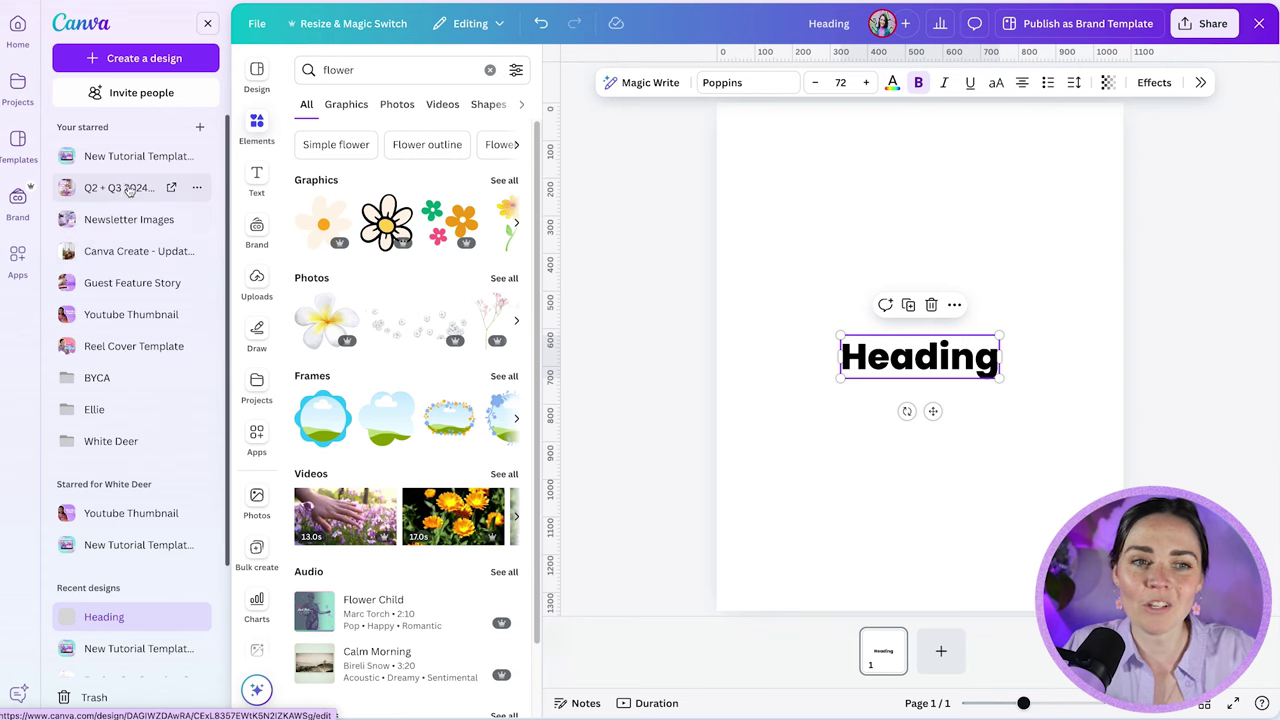
Step: Open the starred New Tutorial Template IG Post in its own tab, then close the main menu
{"action": "left_click", "coordinate": [111, 158]}
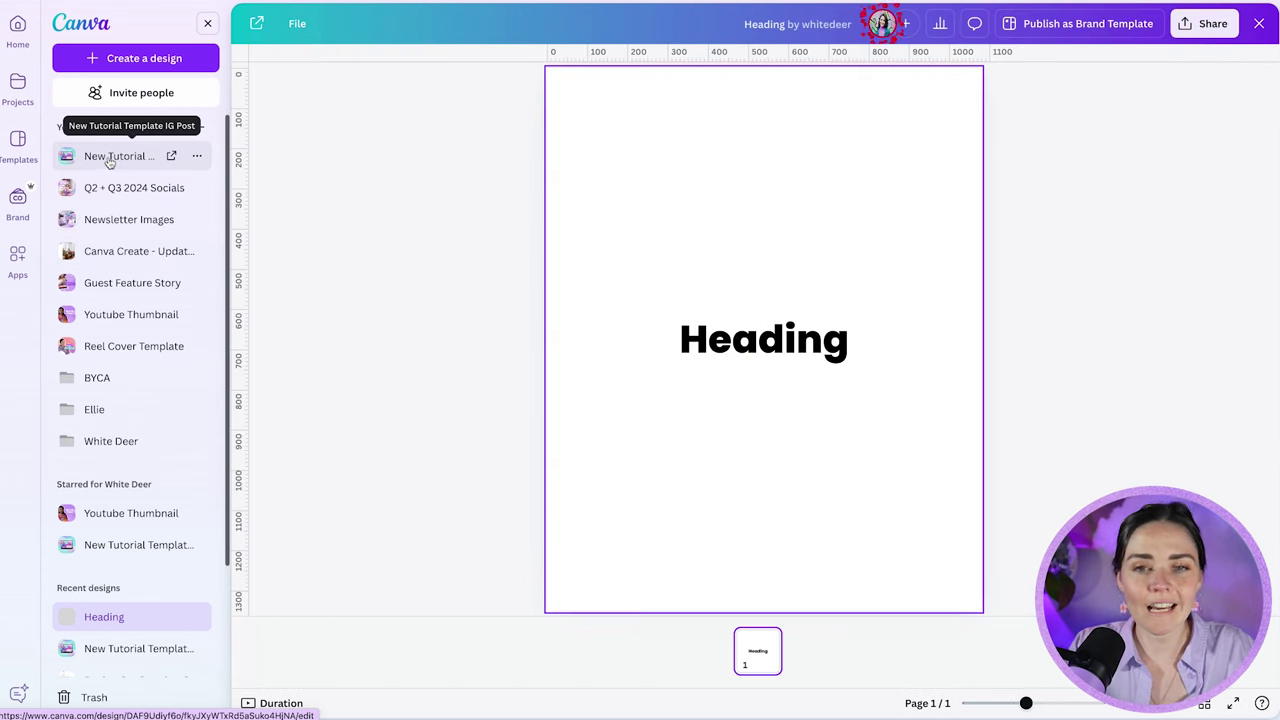
{"action": "left_click", "coordinate": [113, 162]}
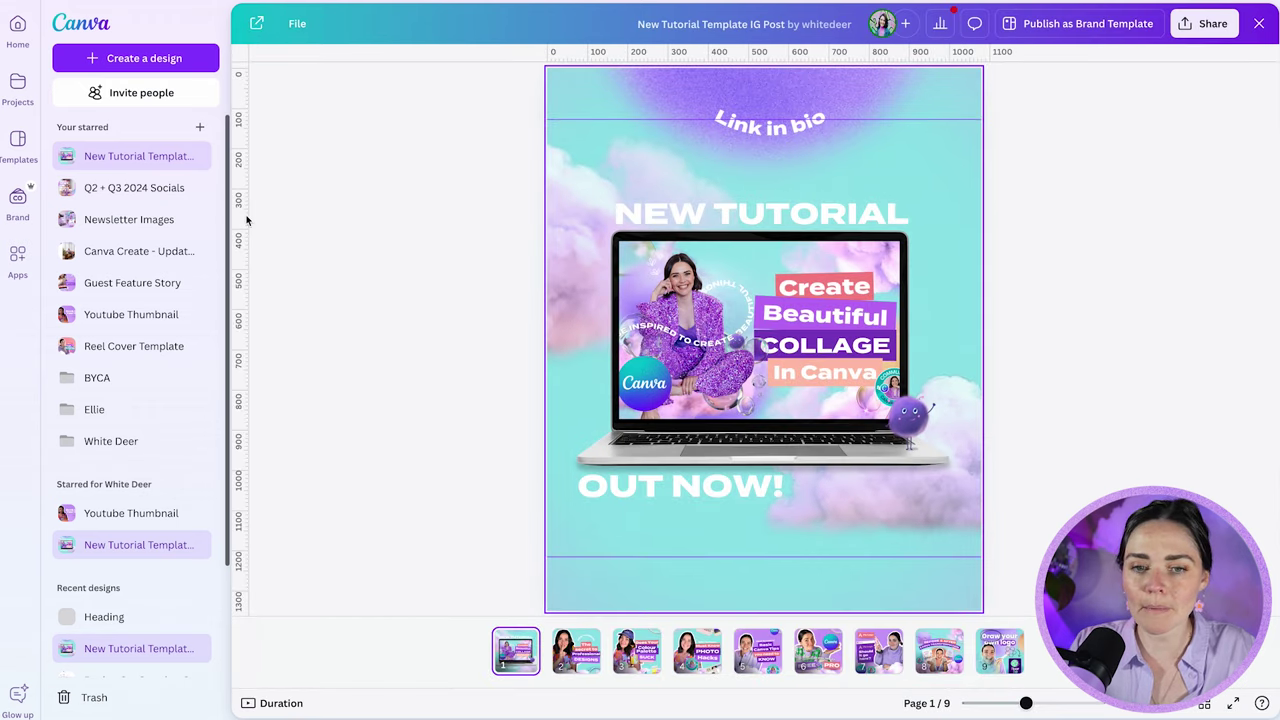
{"action": "left_click", "coordinate": [700, 278]}
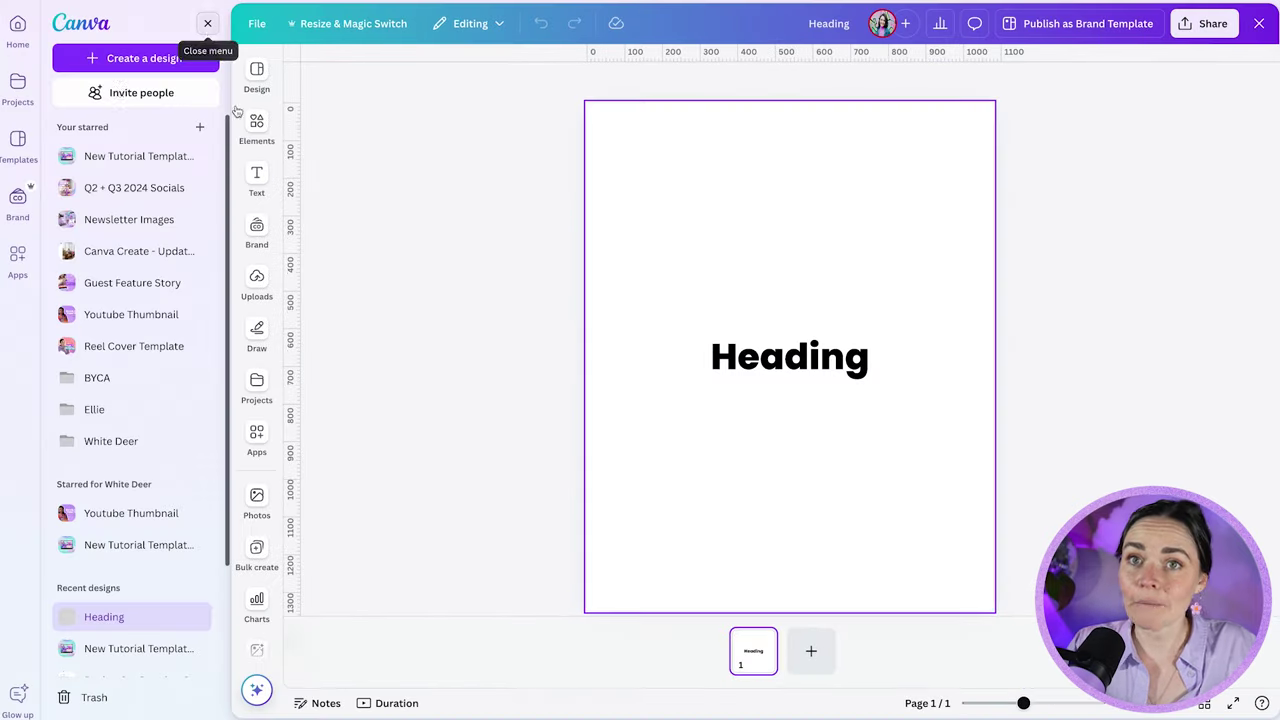
{"action": "left_click", "coordinate": [207, 25]}
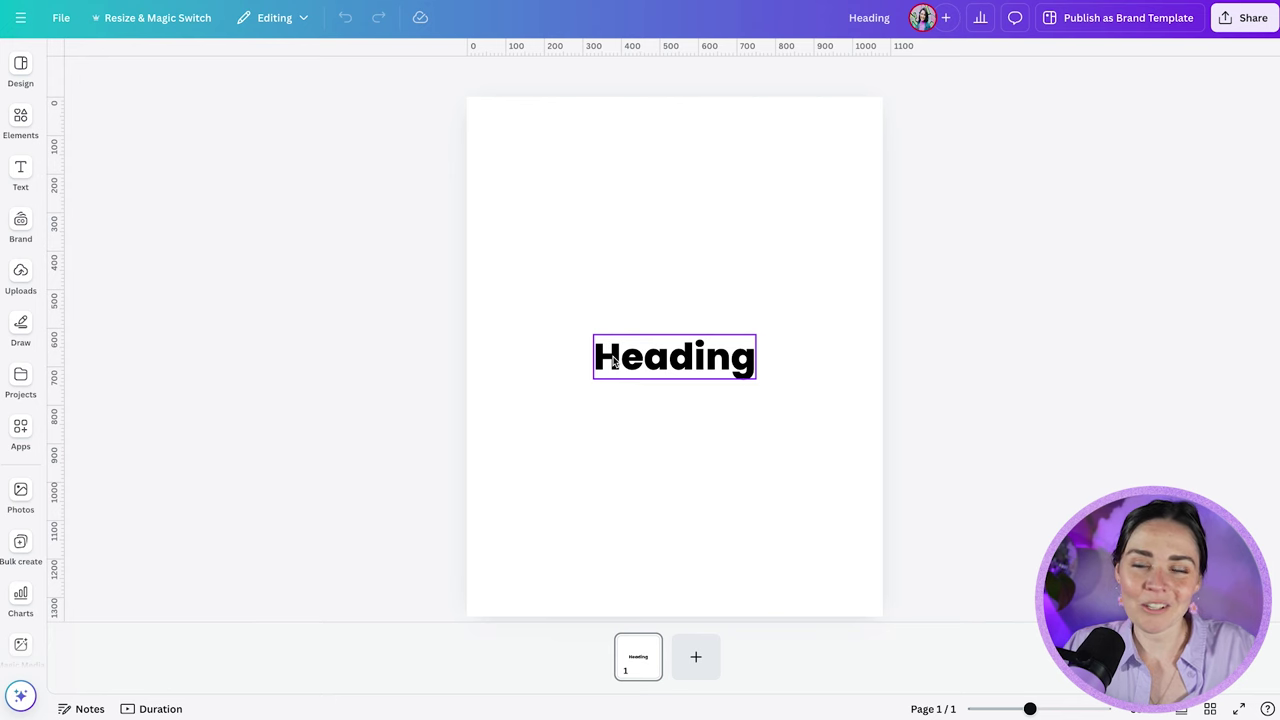
Step: Move the Heading text higher, clear list formatting, and check spacing (letter 0, line 1.4)
{"action": "left_click", "coordinate": [612, 360]}
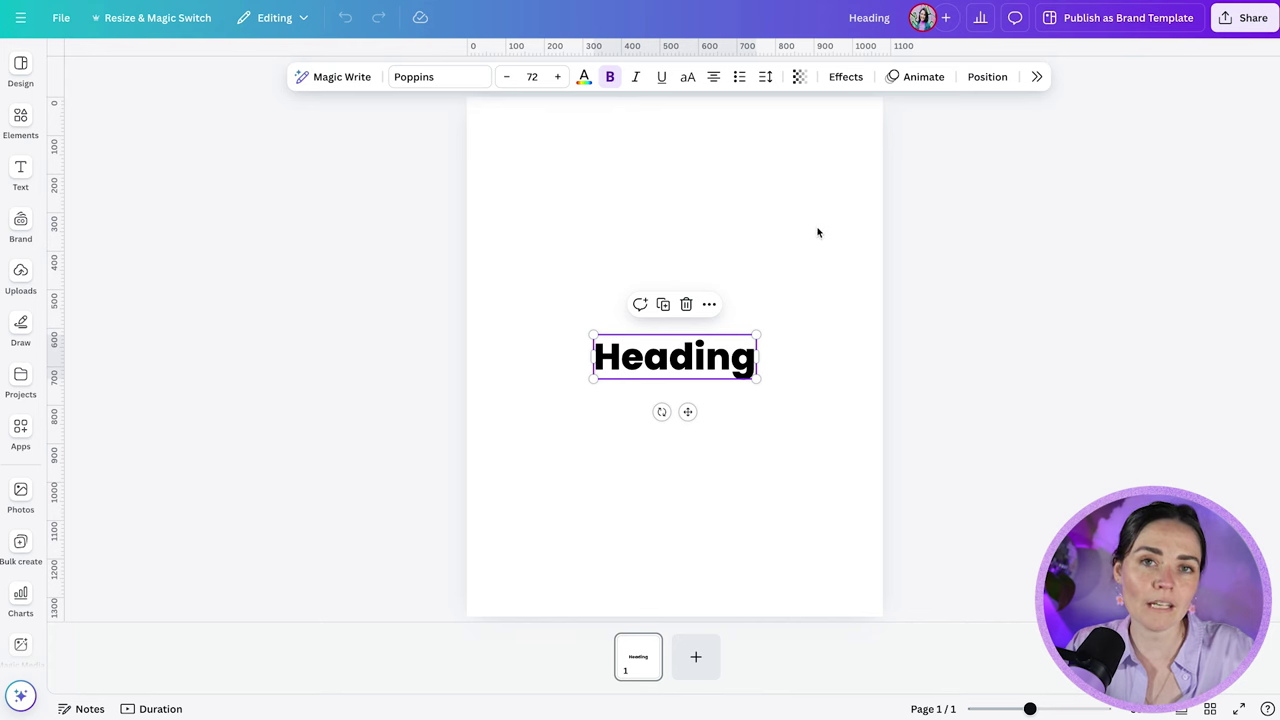
{"action": "left_click_drag", "start_coordinate": [712, 362], "coordinate": [715, 316]}
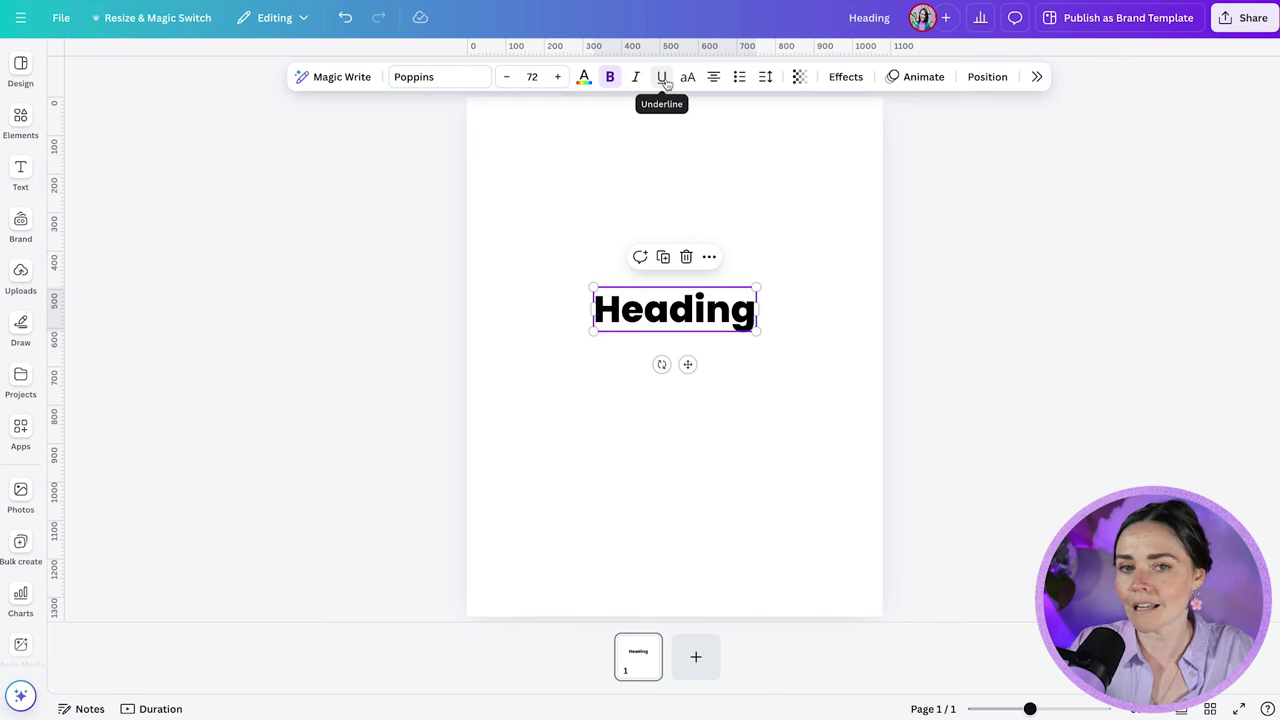
{"action": "left_click", "coordinate": [741, 80]}
{"action": "left_click", "coordinate": [741, 80]}
{"action": "left_click", "coordinate": [741, 80]}
{"action": "left_click", "coordinate": [765, 77]}
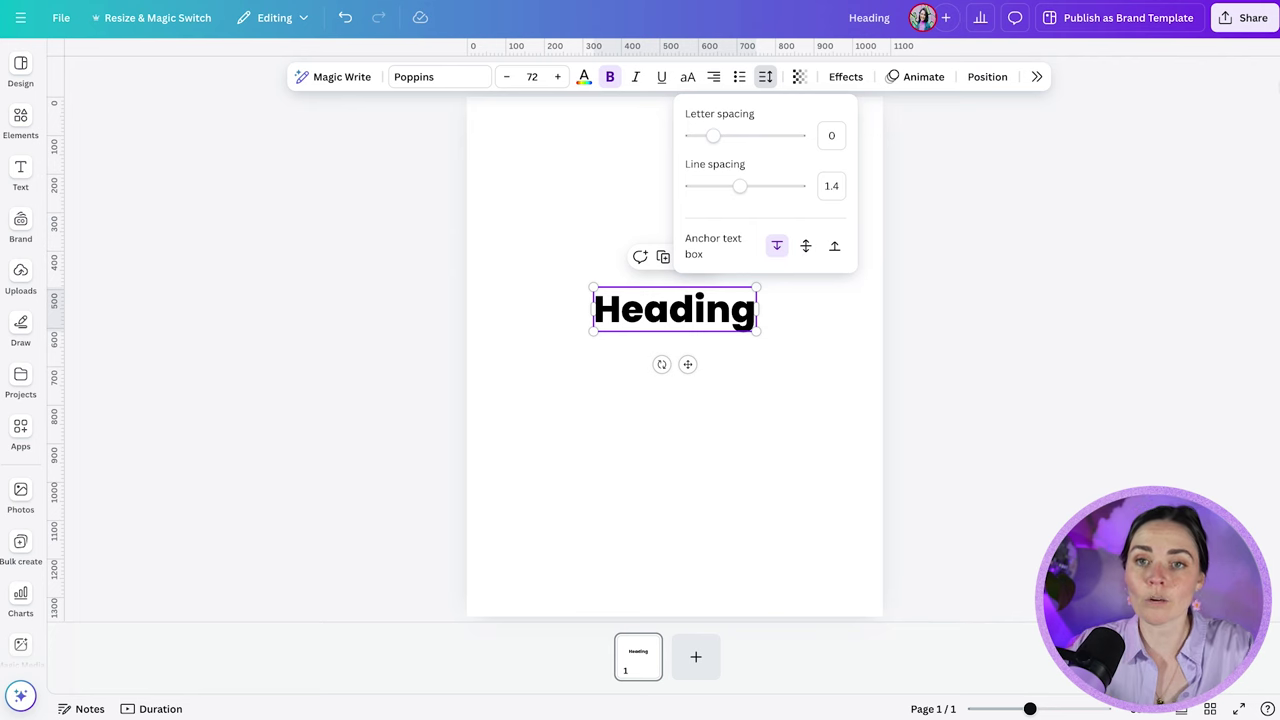
{"action": "left_click", "coordinate": [1038, 79]}
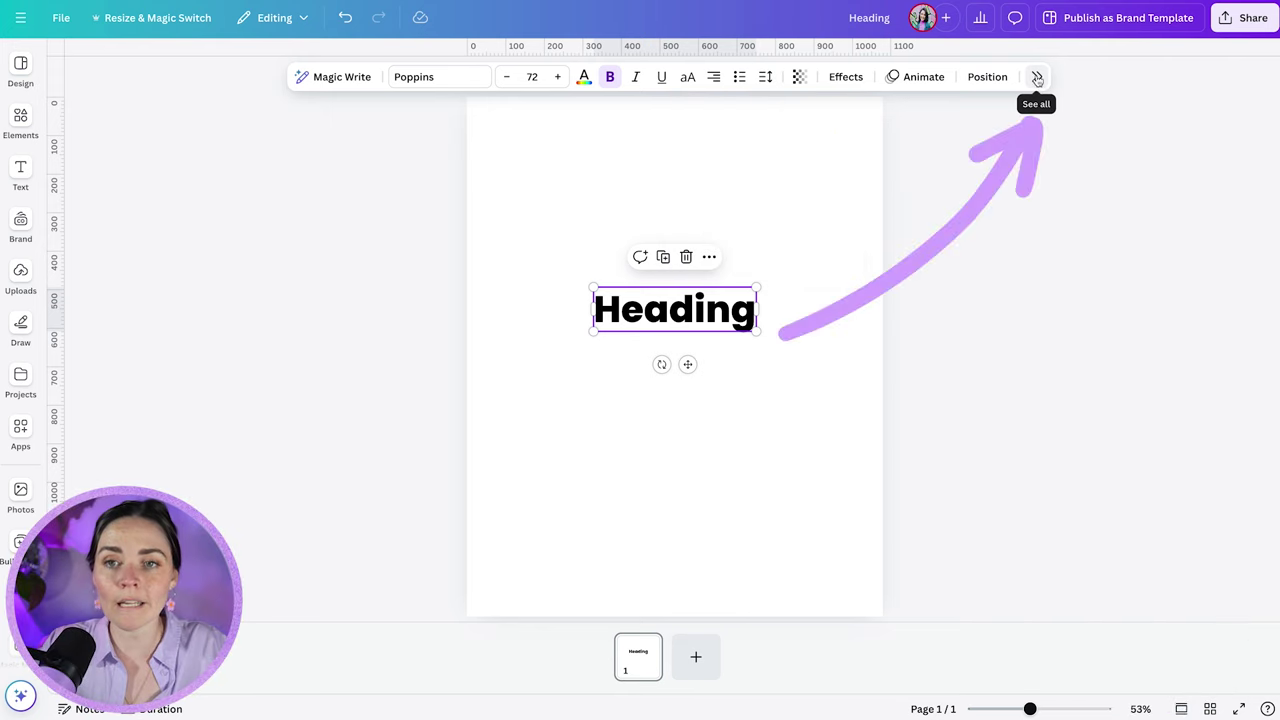
{"action": "left_click", "coordinate": [1038, 79]}
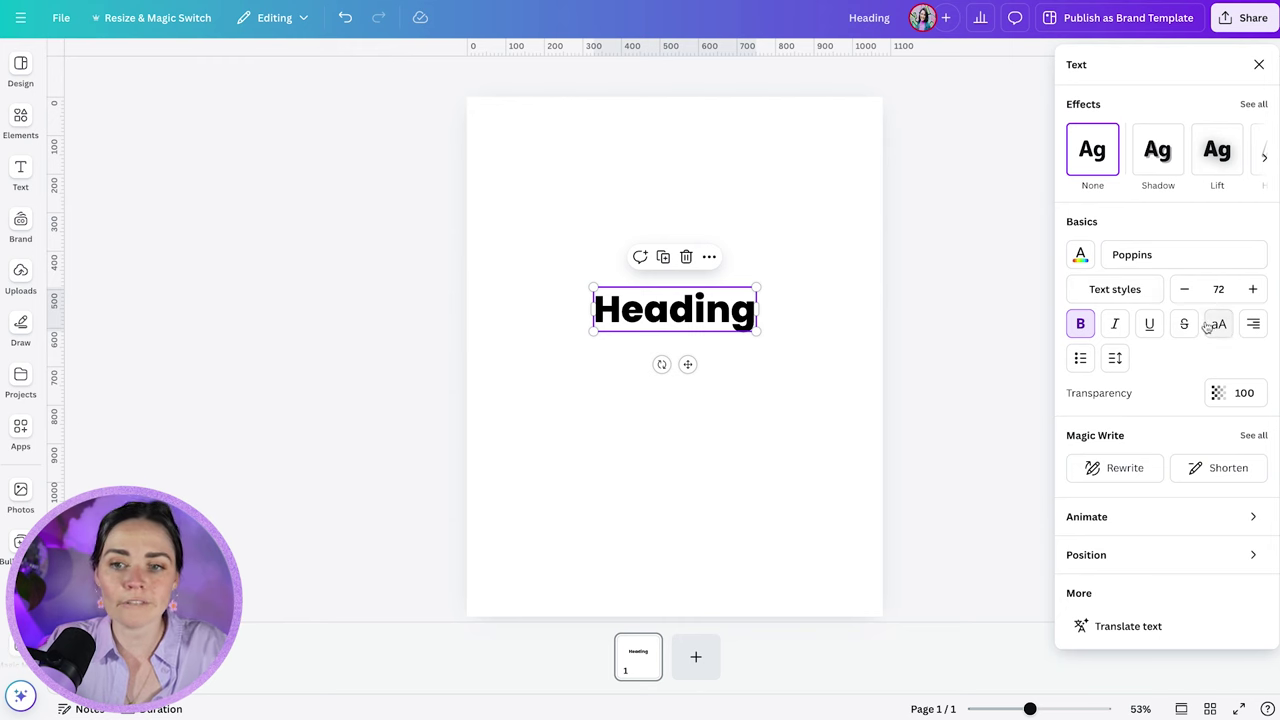
{"action": "left_click", "coordinate": [1107, 565]}
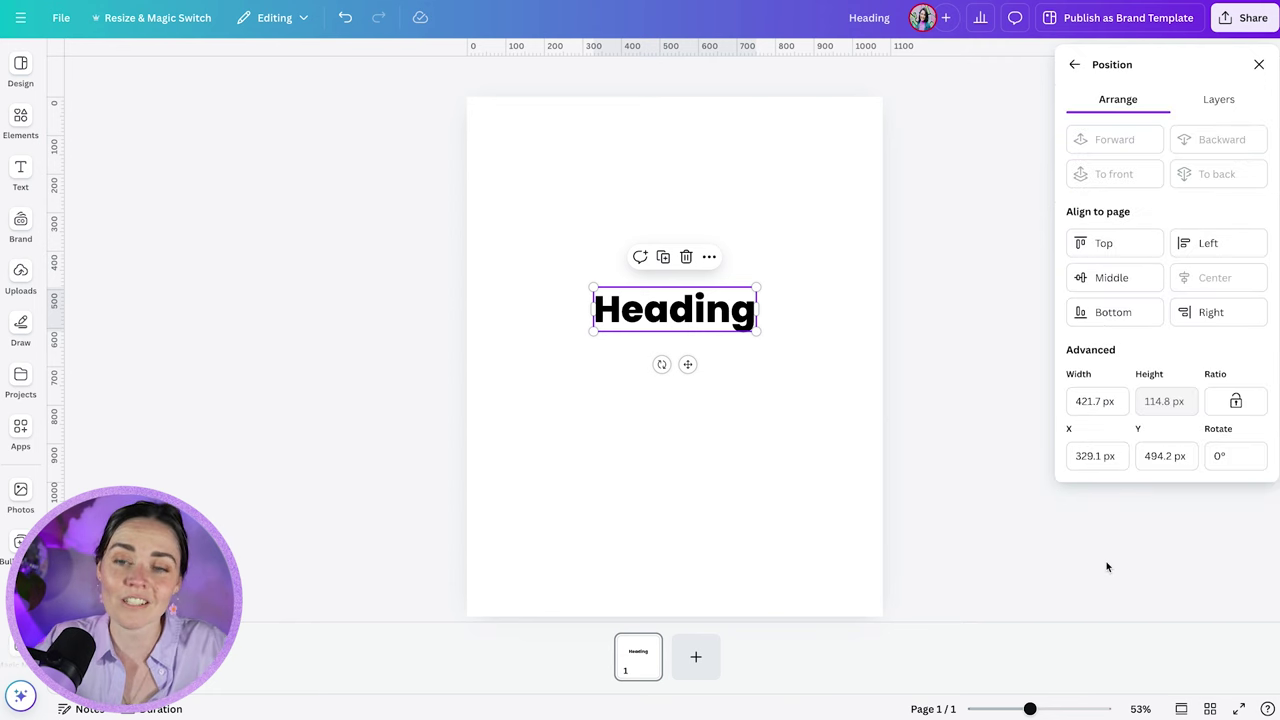
{"action": "left_click", "coordinate": [857, 346]}
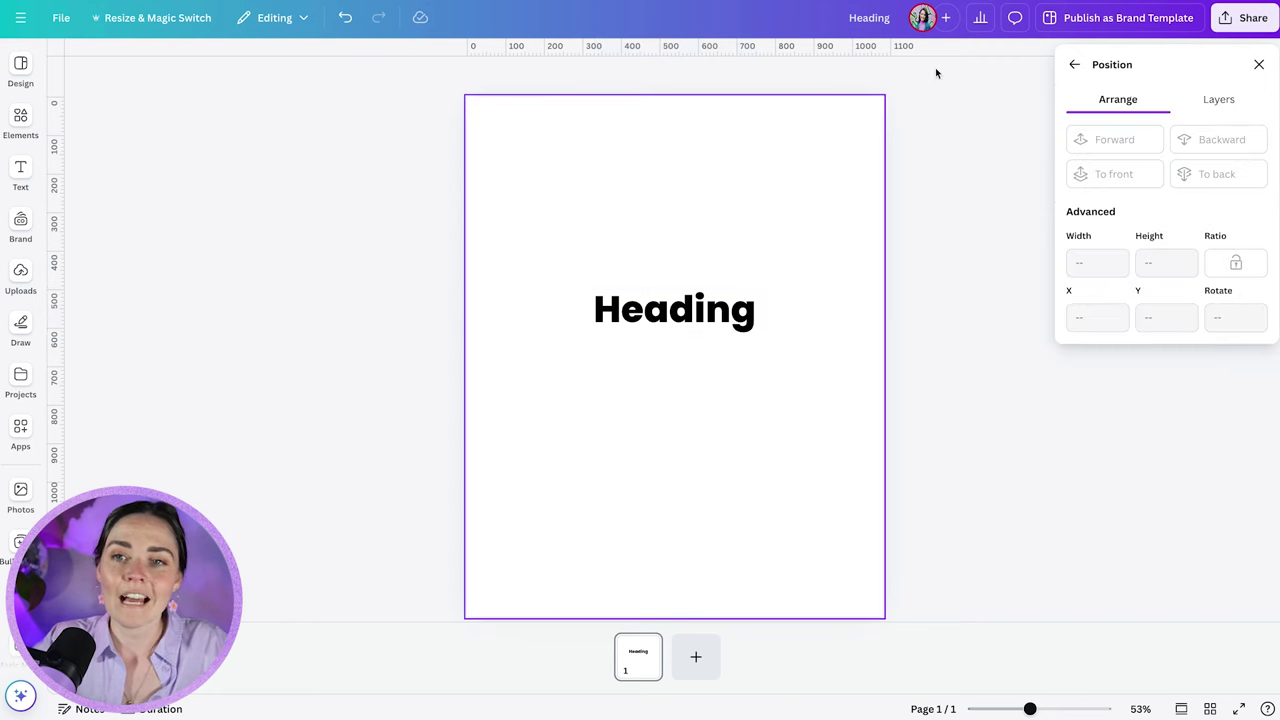
{"action": "left_click", "coordinate": [1258, 65]}
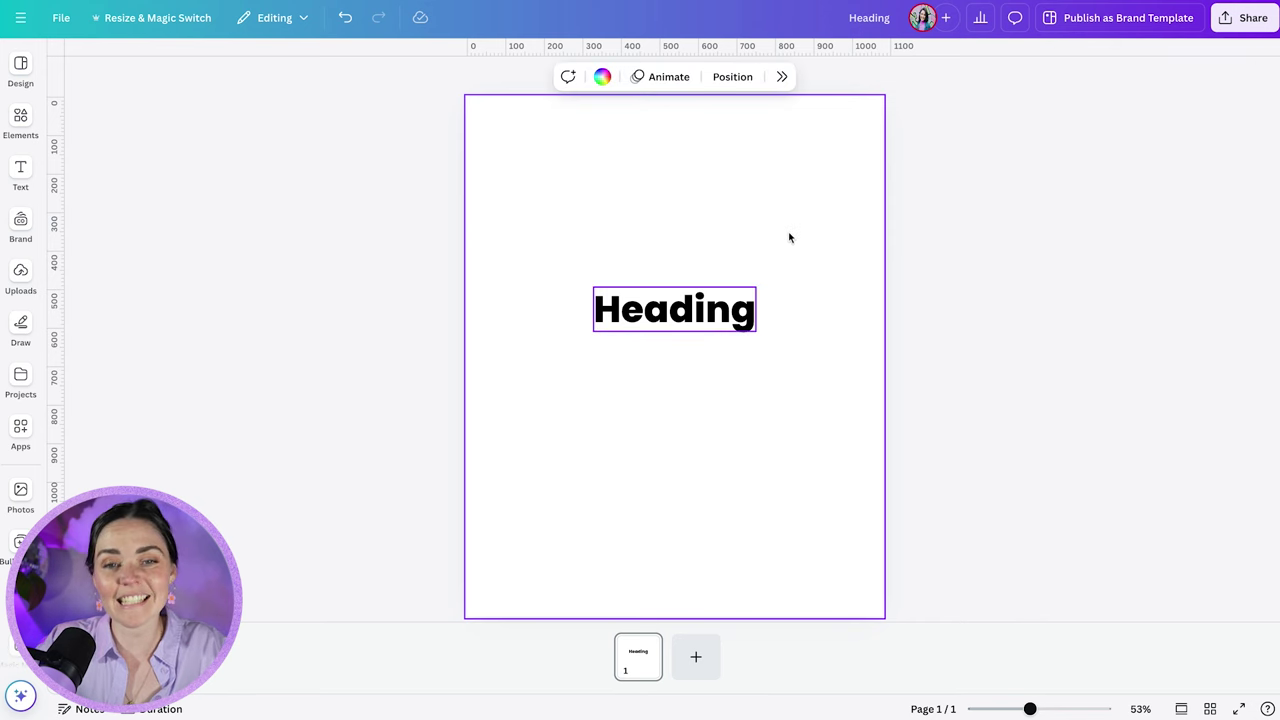
Step: Look over the Heading's Effects and font list, then deselect it and show the Elements library
{"action": "left_click", "coordinate": [660, 307]}
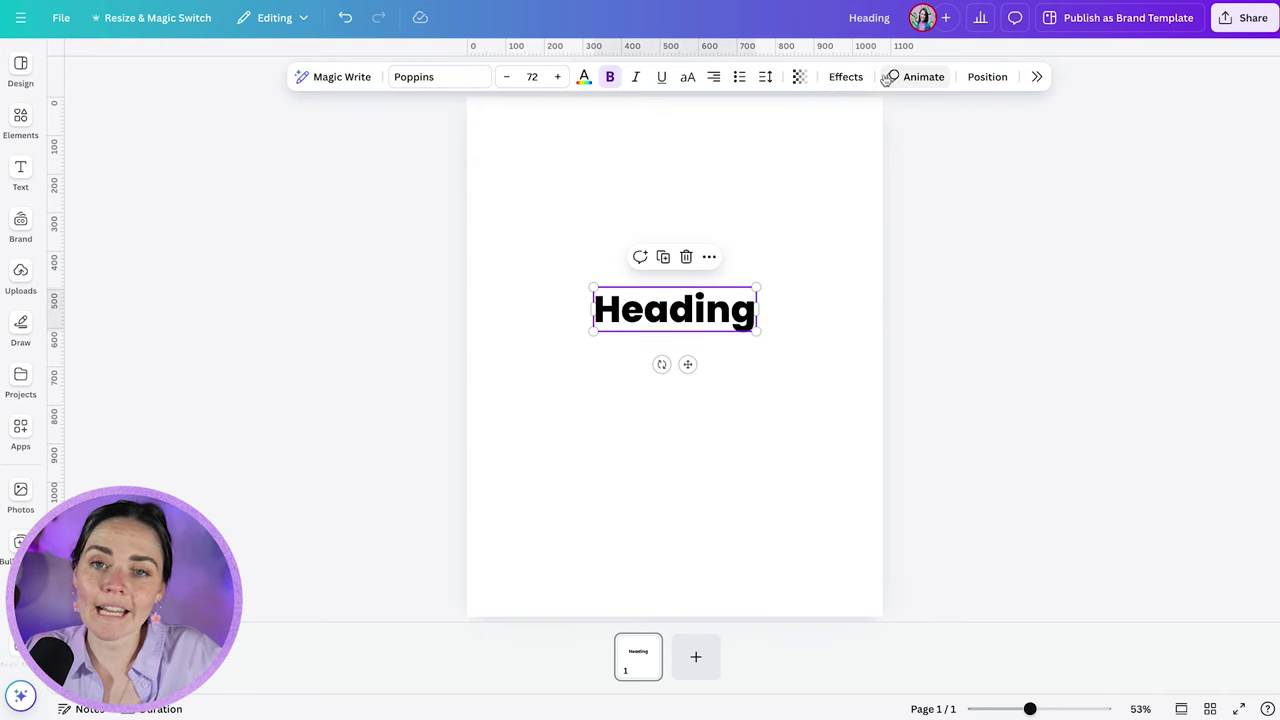
{"action": "left_click", "coordinate": [835, 80]}
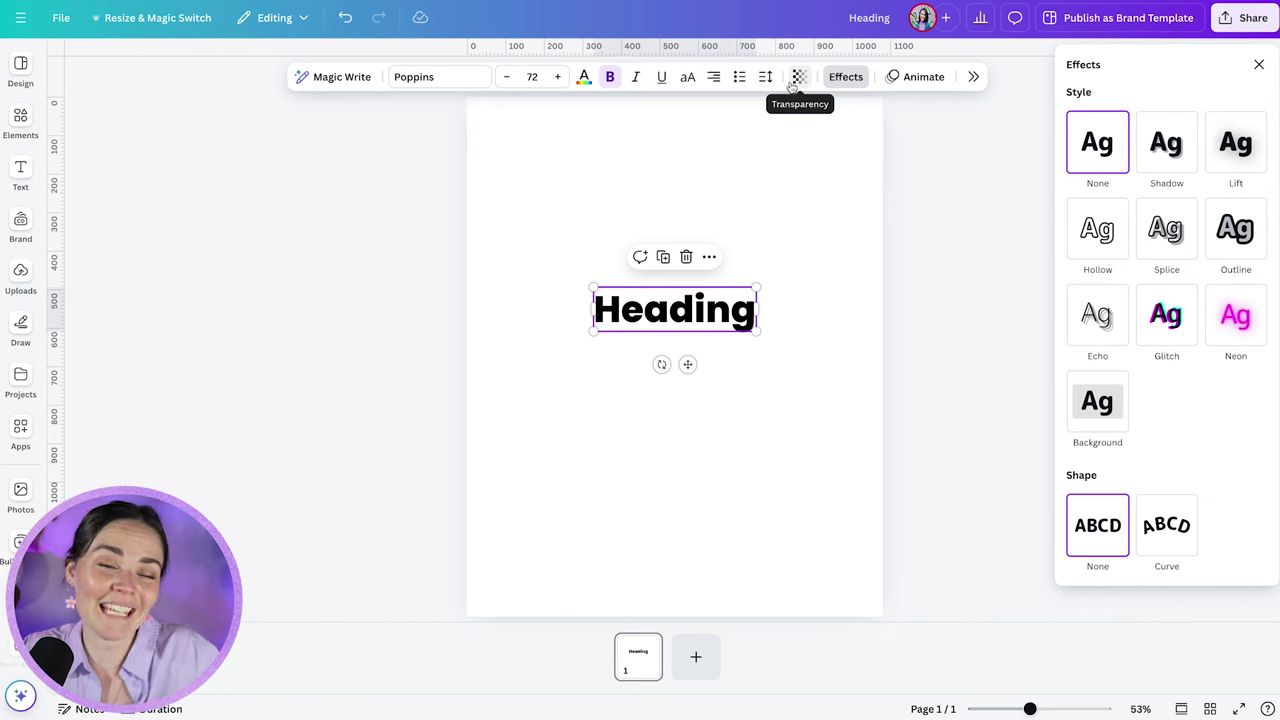
{"action": "left_click", "coordinate": [446, 77]}
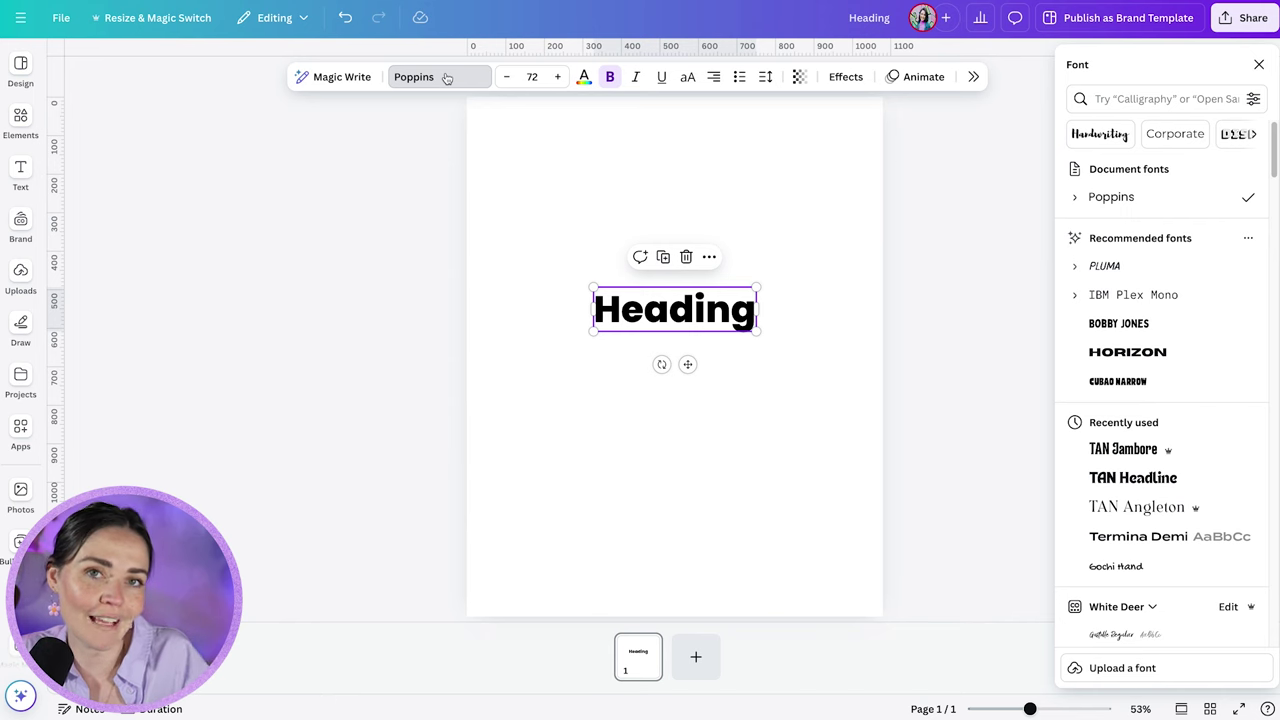
{"action": "left_click", "coordinate": [589, 134]}
{"action": "left_click", "coordinate": [20, 120]}
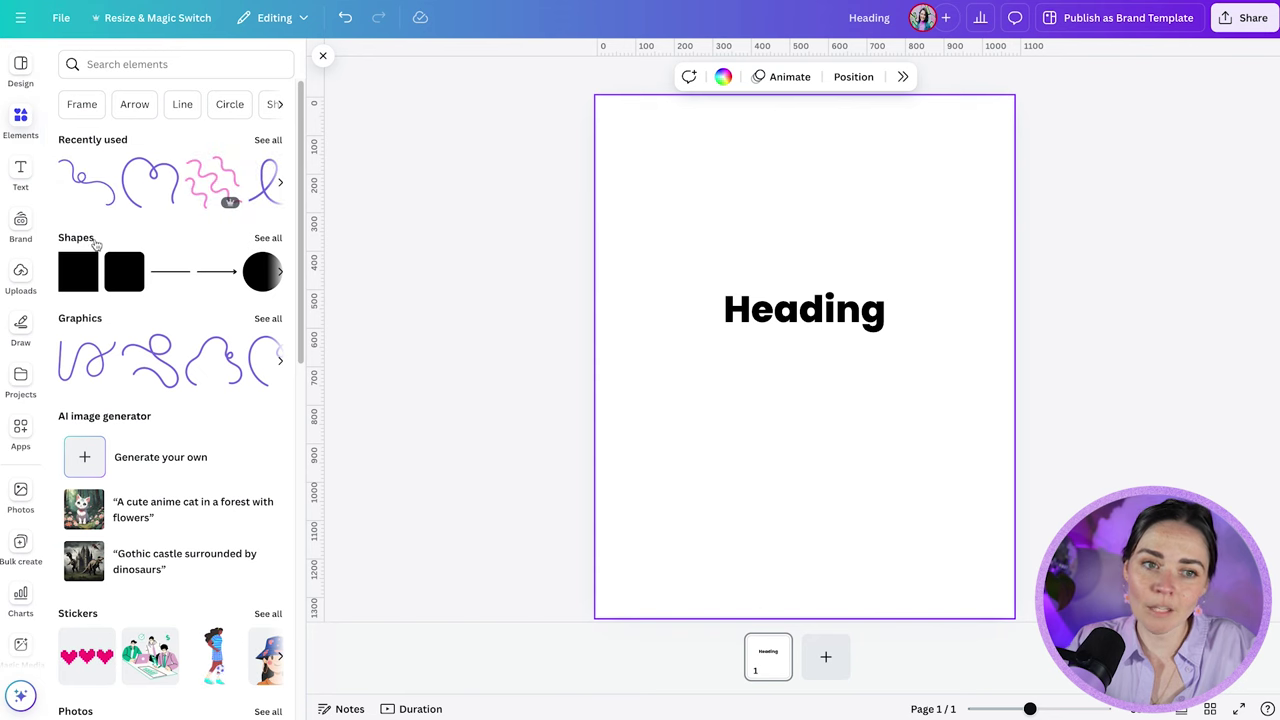
Step: Add a purple square from Shapes above the Heading, moving the Heading lower on the page
{"action": "left_click", "coordinate": [84, 275]}
{"action": "left_click", "coordinate": [82, 272]}
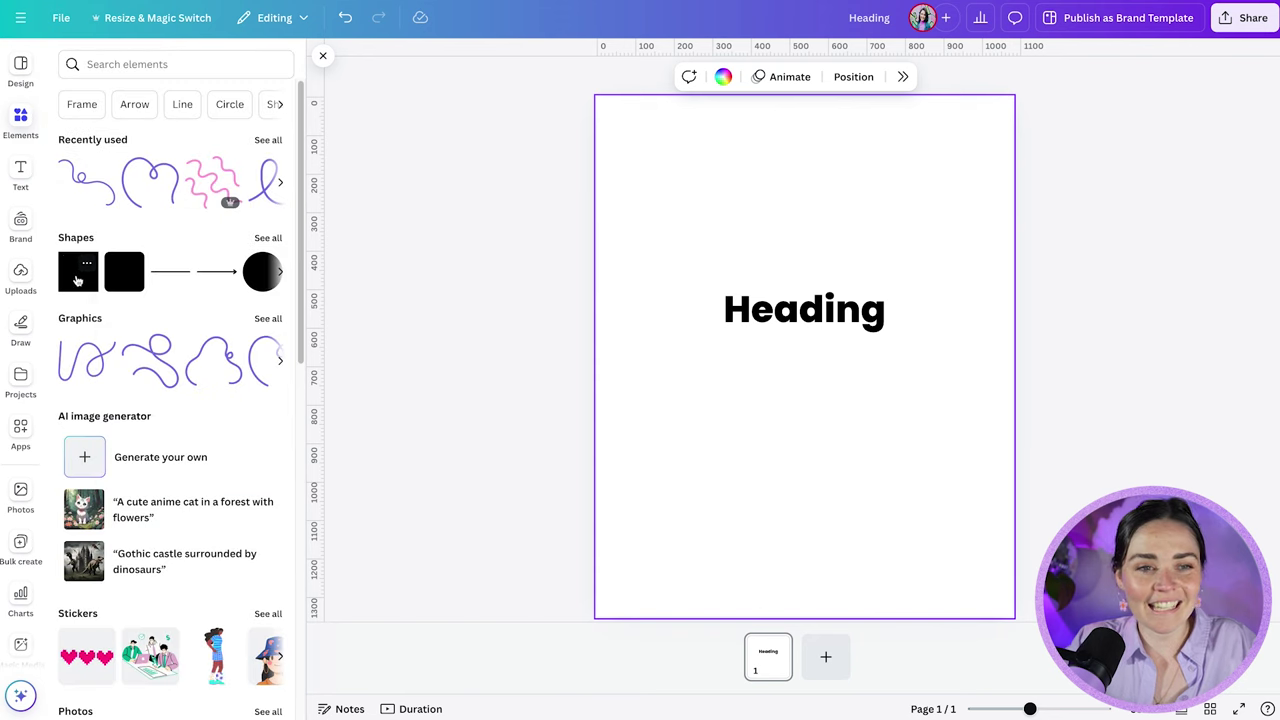
{"action": "left_click", "coordinate": [77, 281]}
{"action": "left_click_drag", "start_coordinate": [854, 371], "coordinate": [827, 232]}
{"action": "left_click_drag", "start_coordinate": [774, 309], "coordinate": [779, 457]}
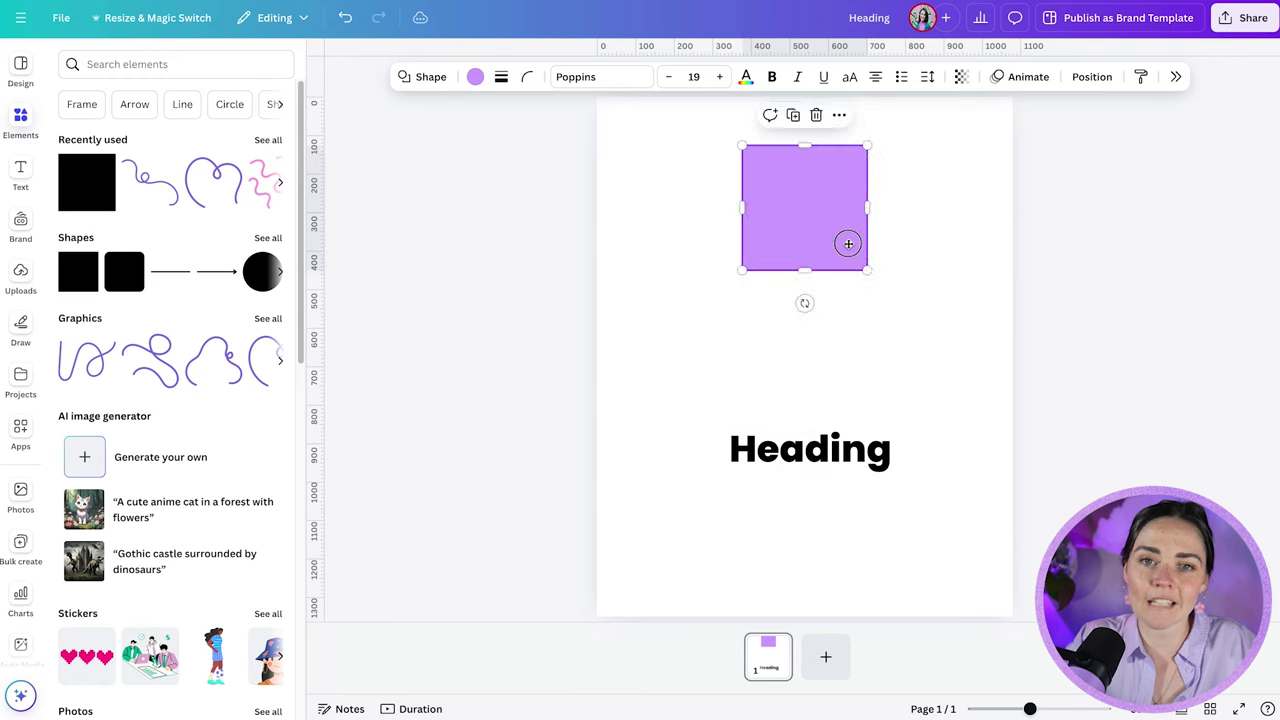
{"action": "left_click_drag", "start_coordinate": [846, 246], "coordinate": [847, 283]}
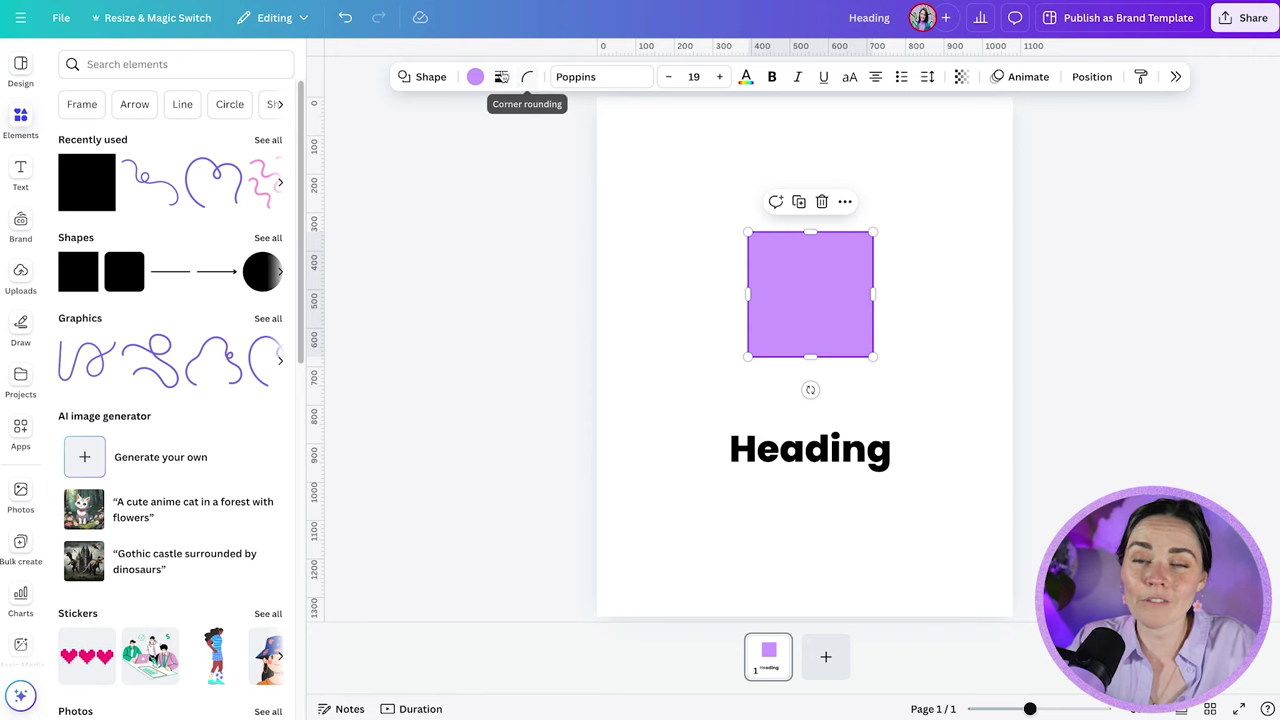
Step: Try the square's corner rounding and border options, leaving it sharp-cornered and borderless
{"action": "left_click", "coordinate": [527, 77]}
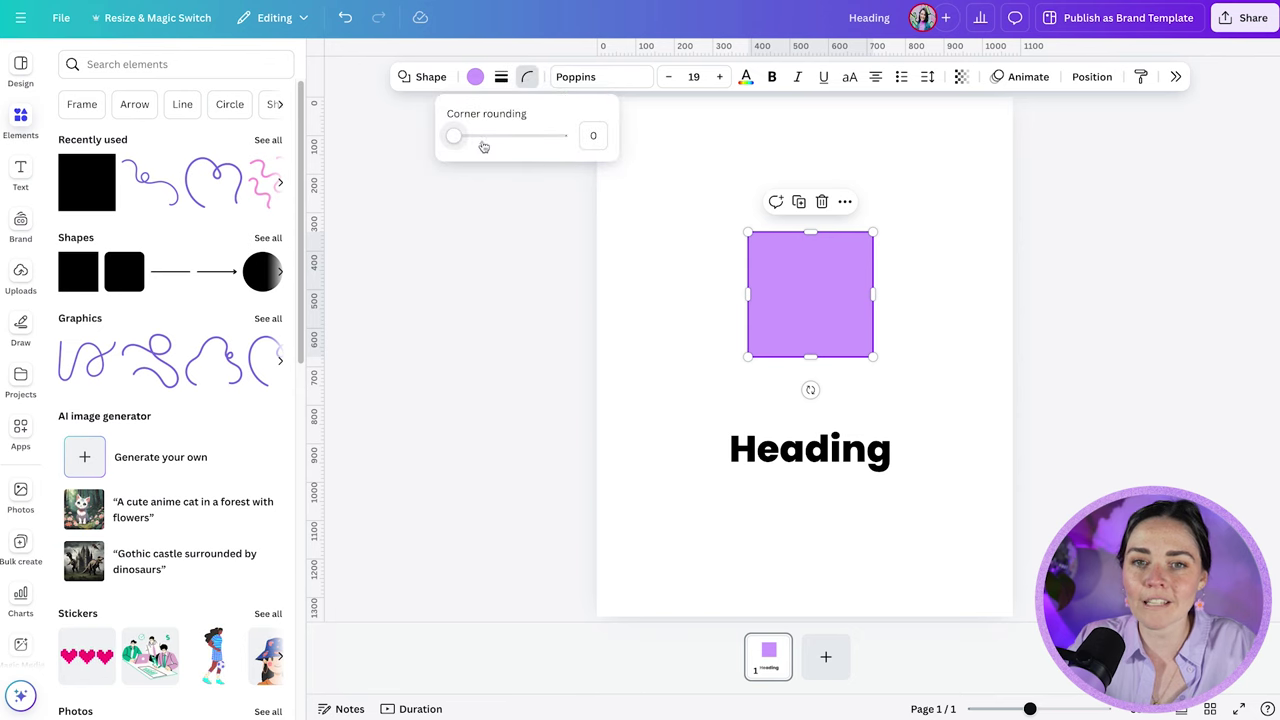
{"action": "left_click_drag", "start_coordinate": [452, 135], "coordinate": [417, 169]}
{"action": "left_click", "coordinate": [499, 84]}
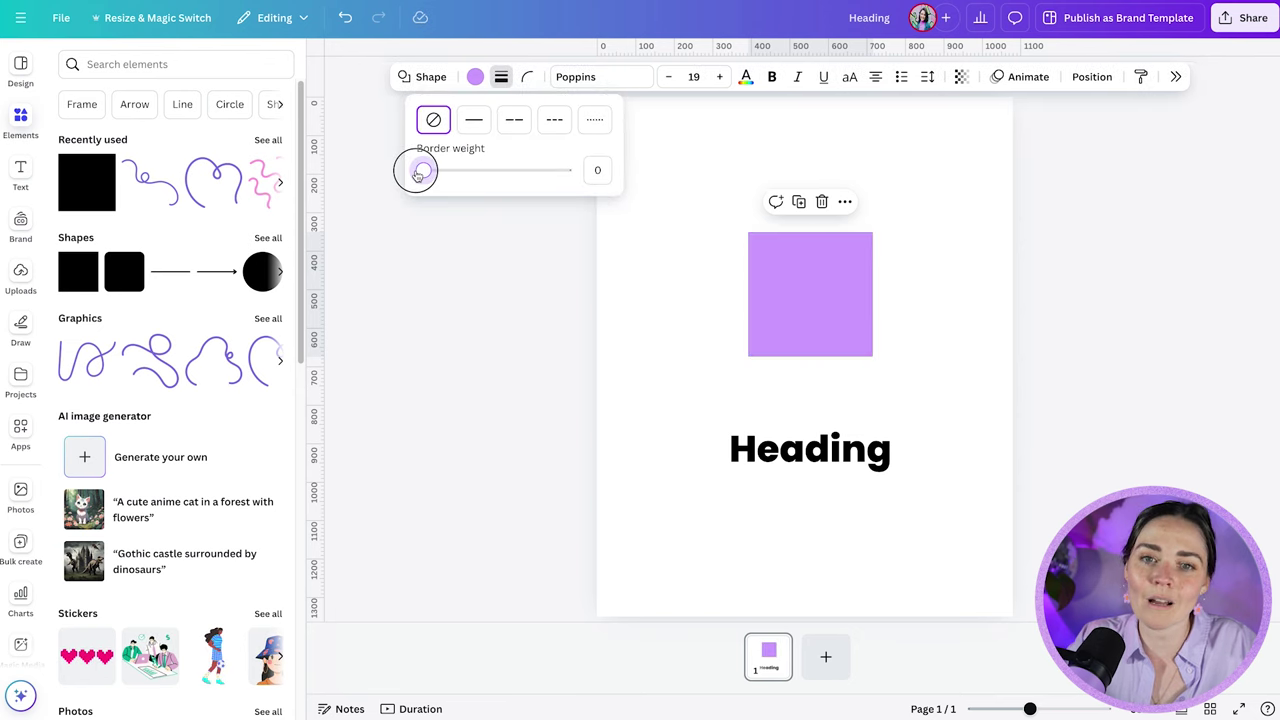
{"action": "key", "text": "Escape"}
{"action": "scroll", "coordinate": [158, 332], "scroll_direction": "down", "scroll_amount": 5}
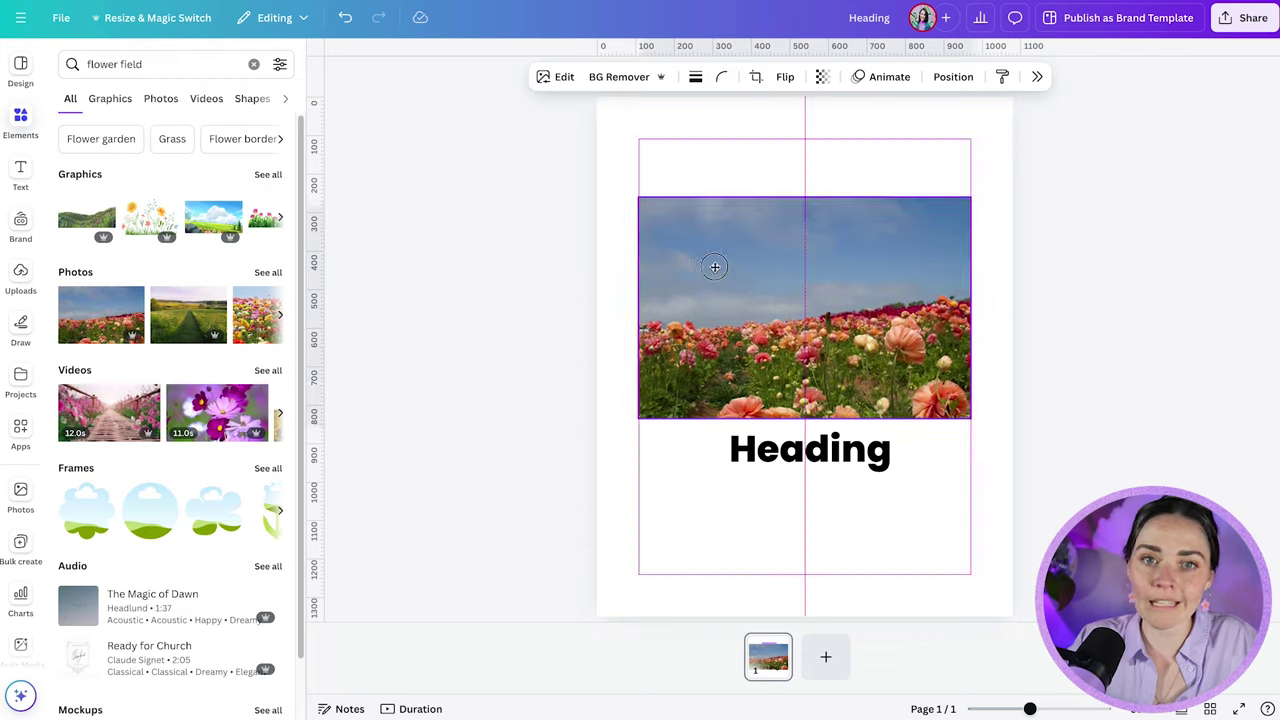
Step: Centre the flower field photo above the Heading and round its corners to 63
{"action": "left_click_drag", "start_coordinate": [714, 266], "coordinate": [712, 250]}
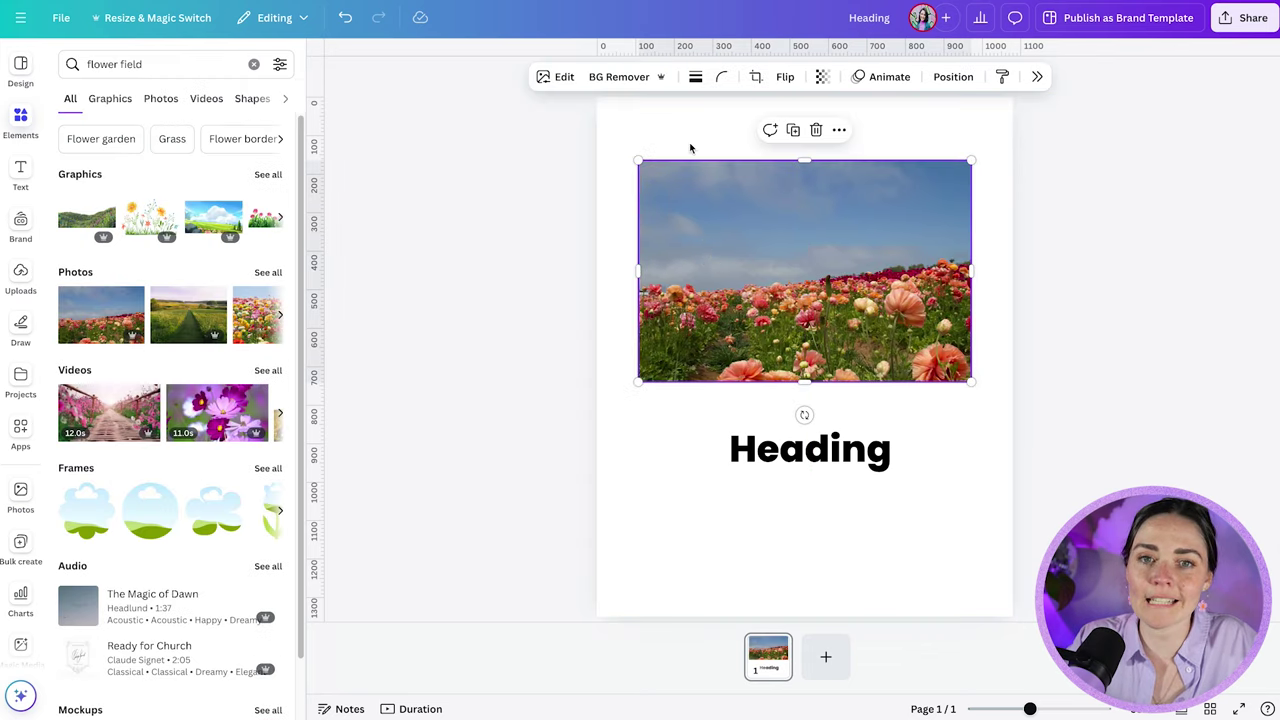
{"action": "left_click", "coordinate": [721, 77]}
{"action": "mouse_move", "coordinate": [682, 135]}
{"action": "left_mouse_down"}
{"action": "mouse_move", "coordinate": [726, 133]}
{"action": "mouse_move", "coordinate": [681, 136]}
{"action": "mouse_move", "coordinate": [697, 136]}
{"action": "left_mouse_up"}
Step: Give the photo a solid border of weight 13 in lilac purple
{"action": "left_click", "coordinate": [704, 84]}
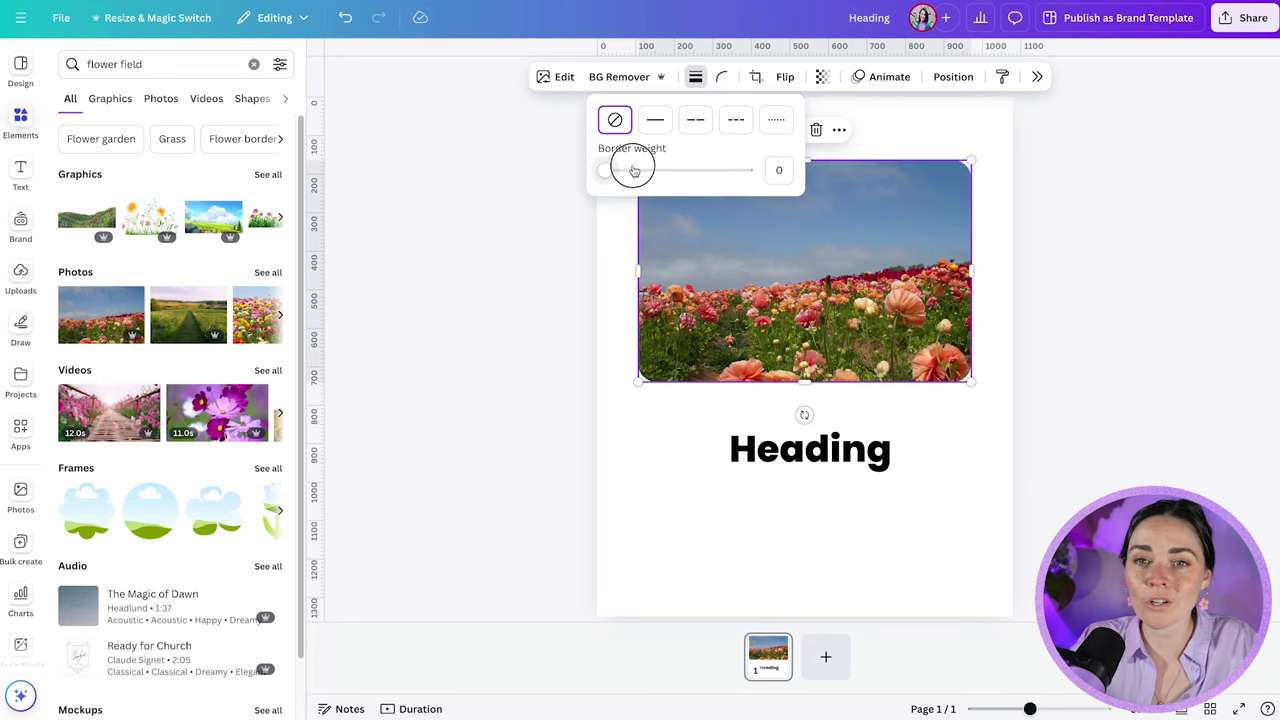
{"action": "left_click_drag", "start_coordinate": [634, 166], "coordinate": [636, 171]}
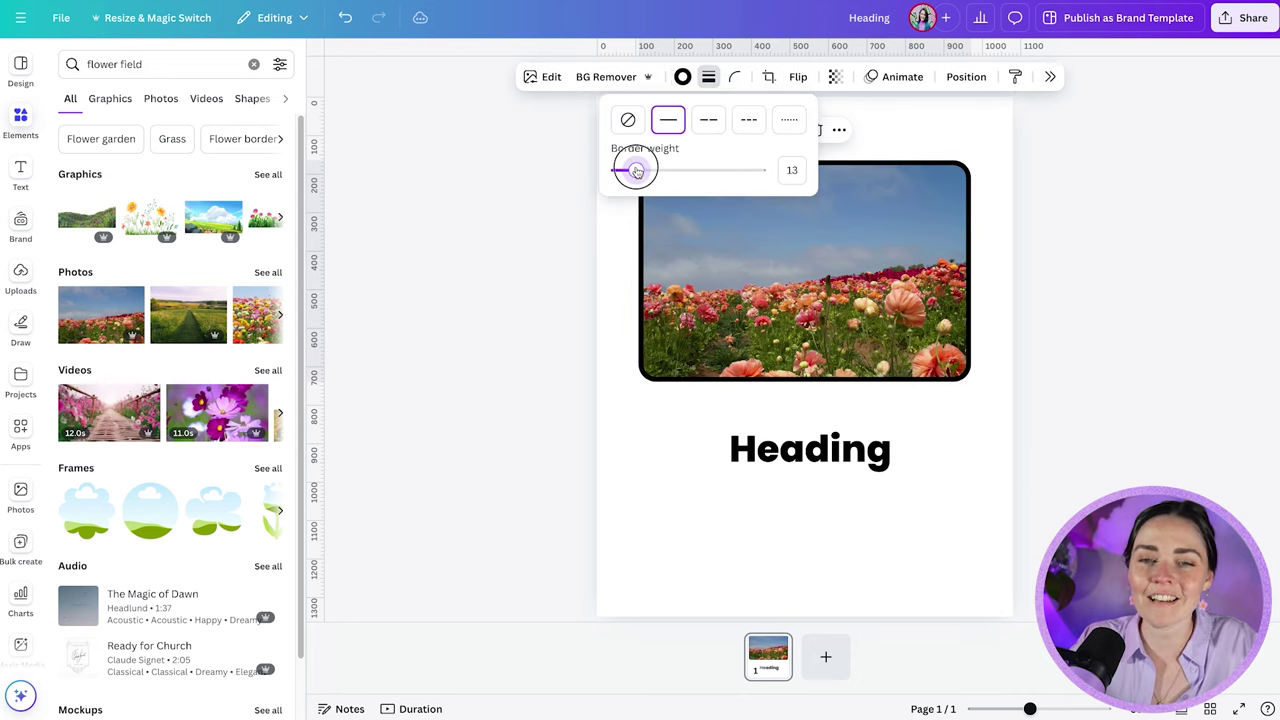
{"action": "left_click", "coordinate": [682, 77]}
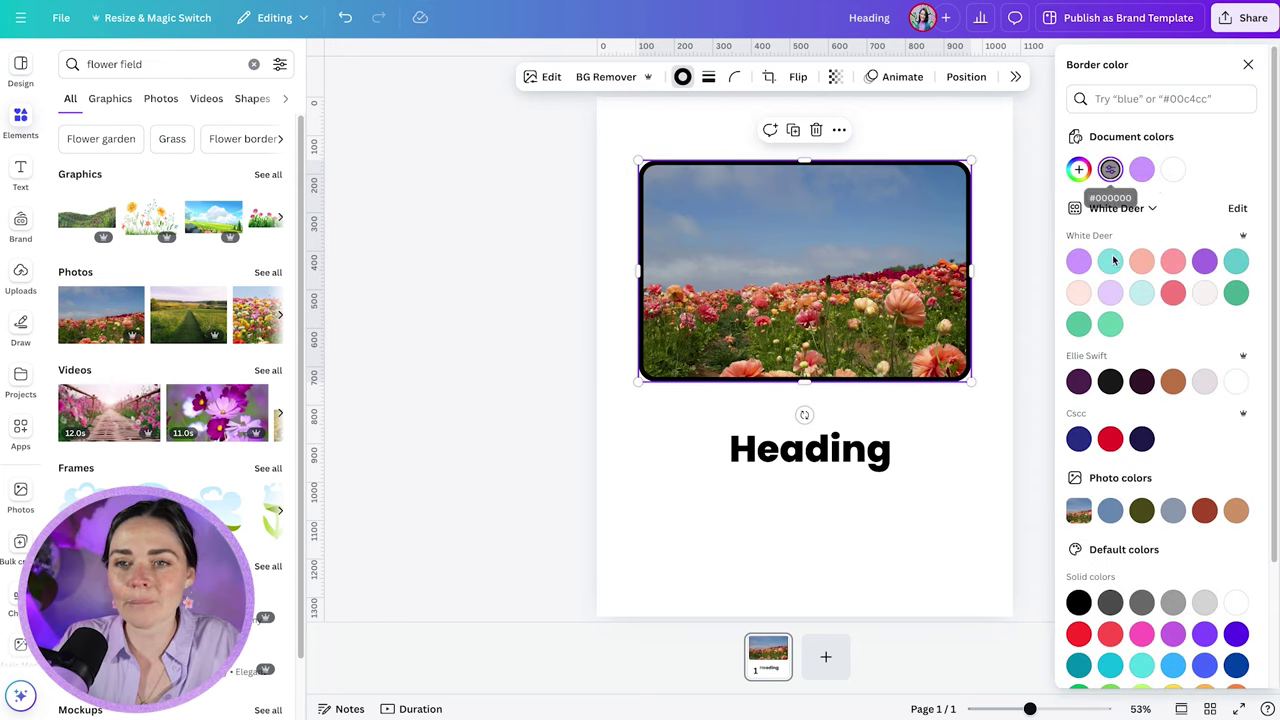
{"action": "left_click", "coordinate": [1111, 260]}
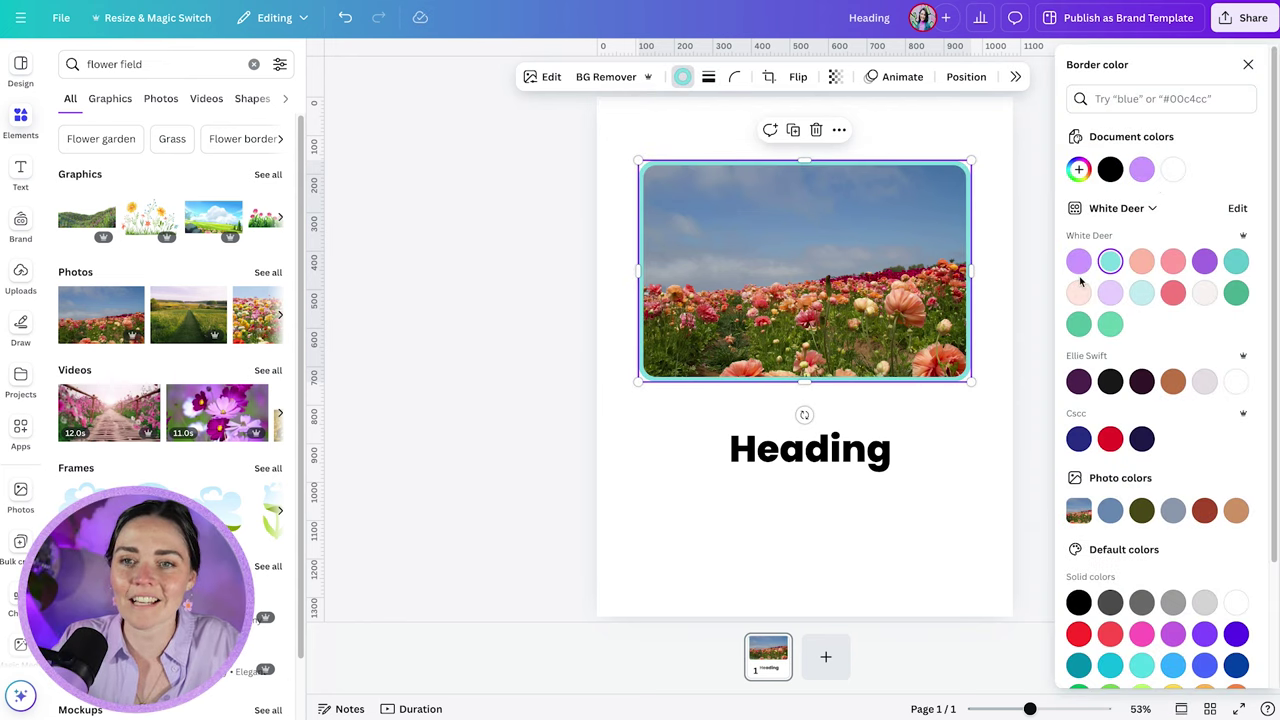
{"action": "left_click", "coordinate": [1079, 262]}
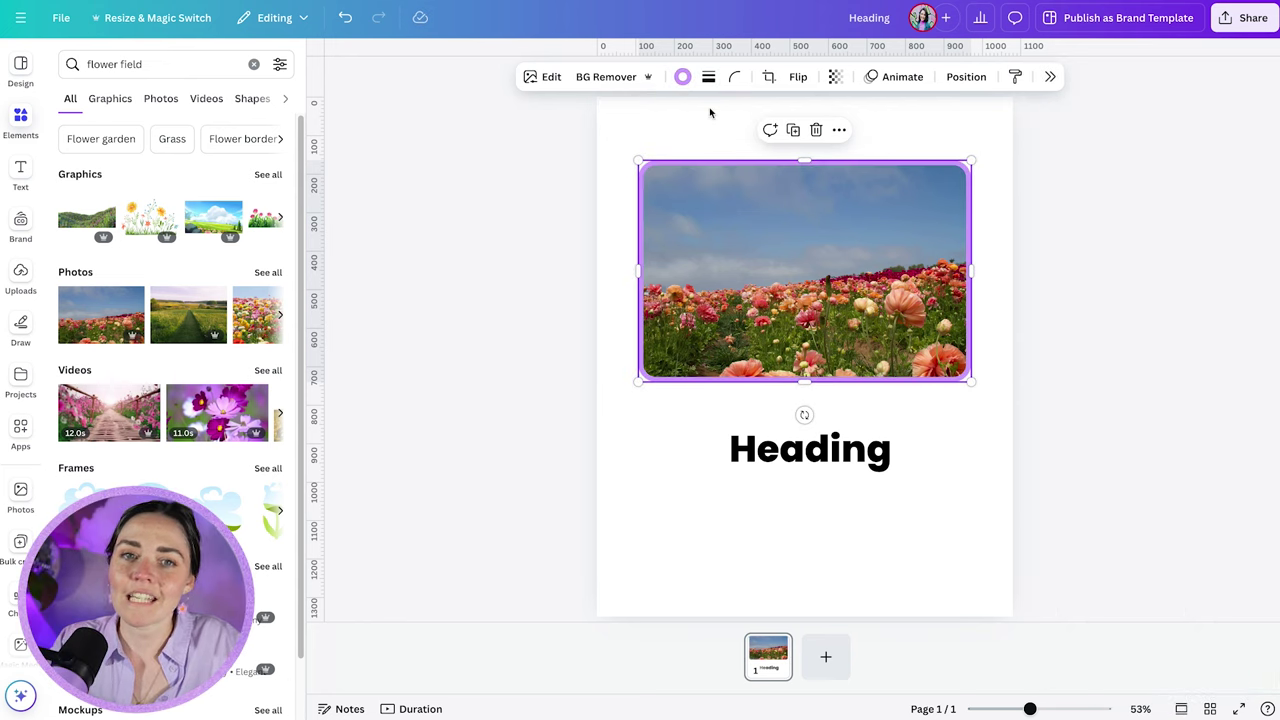
{"action": "left_click", "coordinate": [548, 78]}
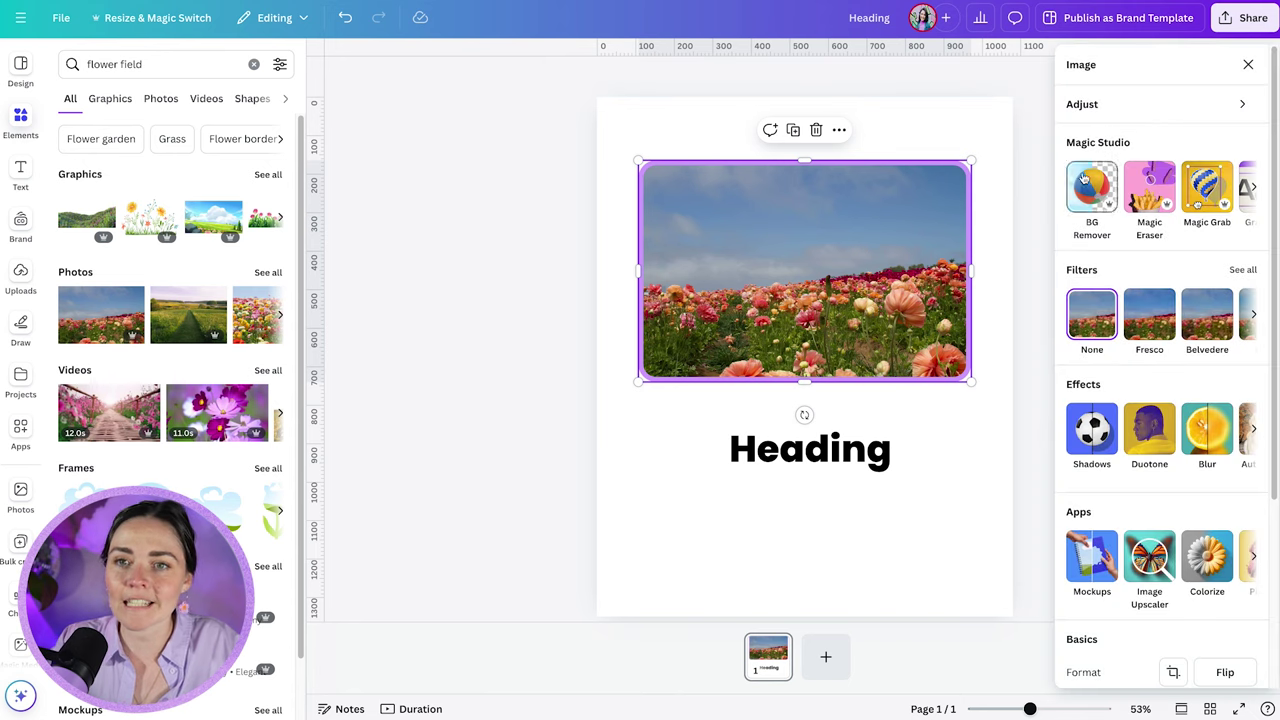
{"action": "left_click", "coordinate": [1128, 106]}
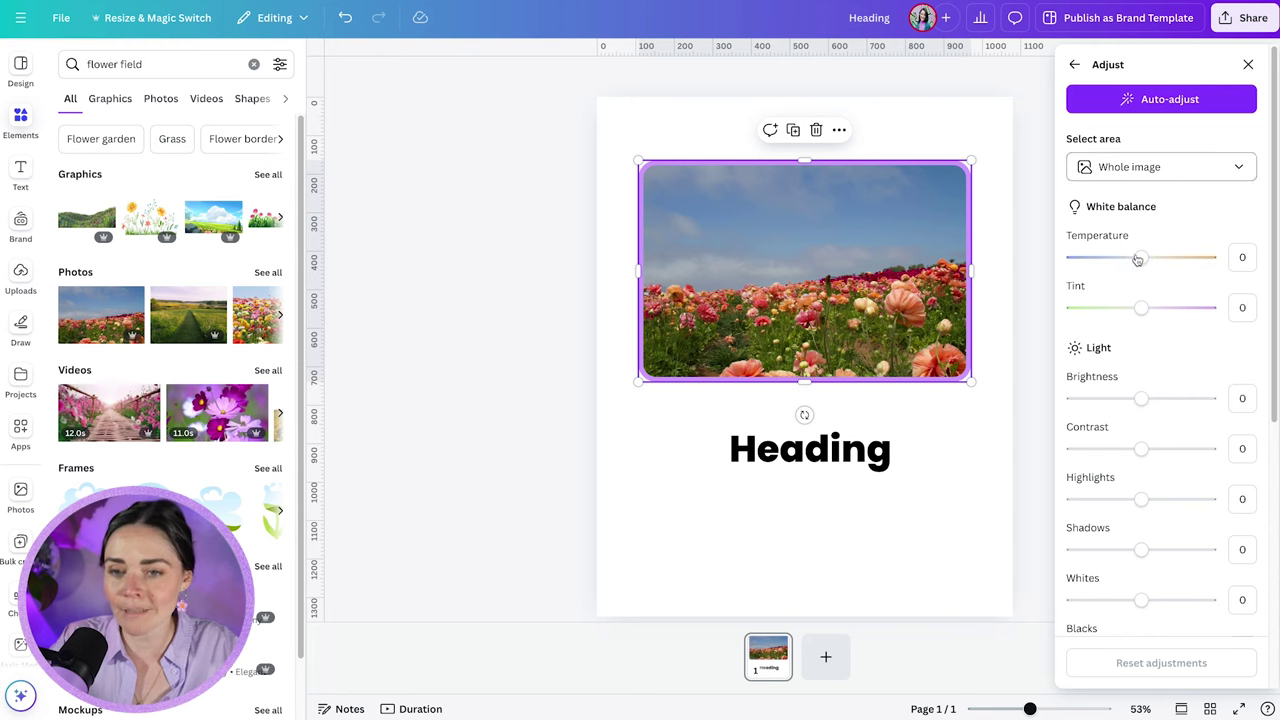
{"action": "left_click", "coordinate": [1075, 66]}
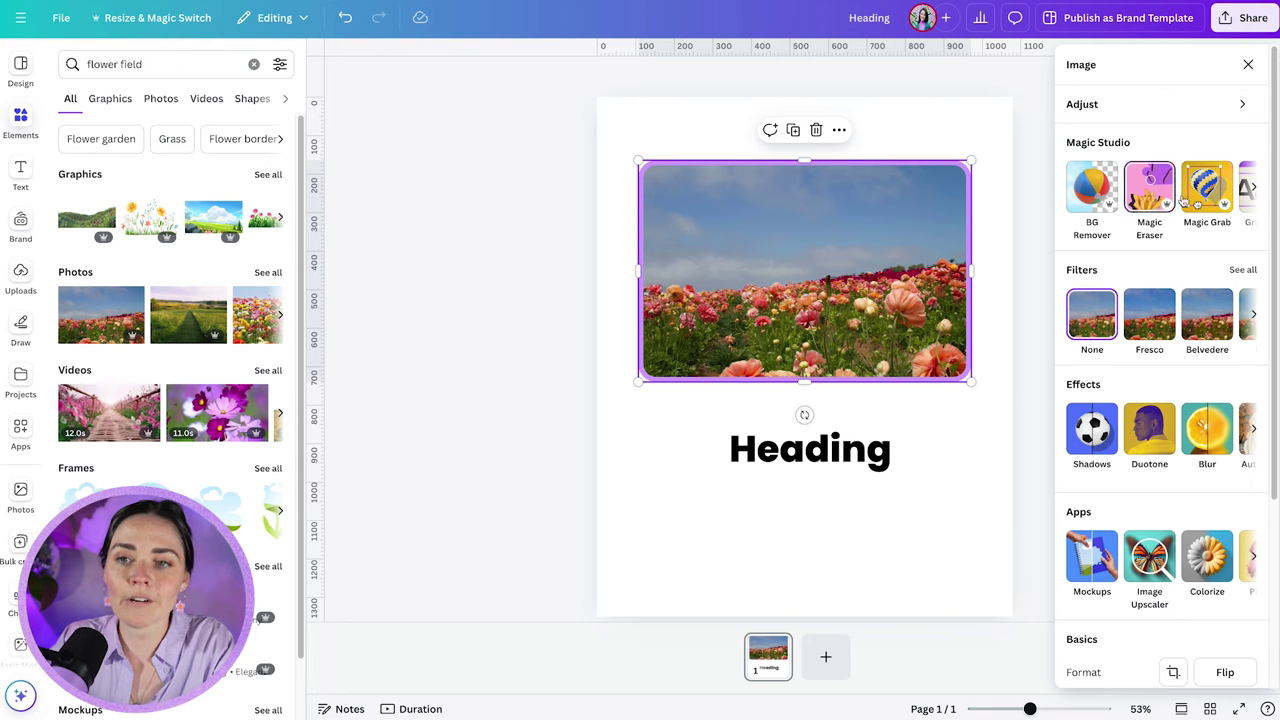
{"action": "left_click", "coordinate": [1253, 189]}
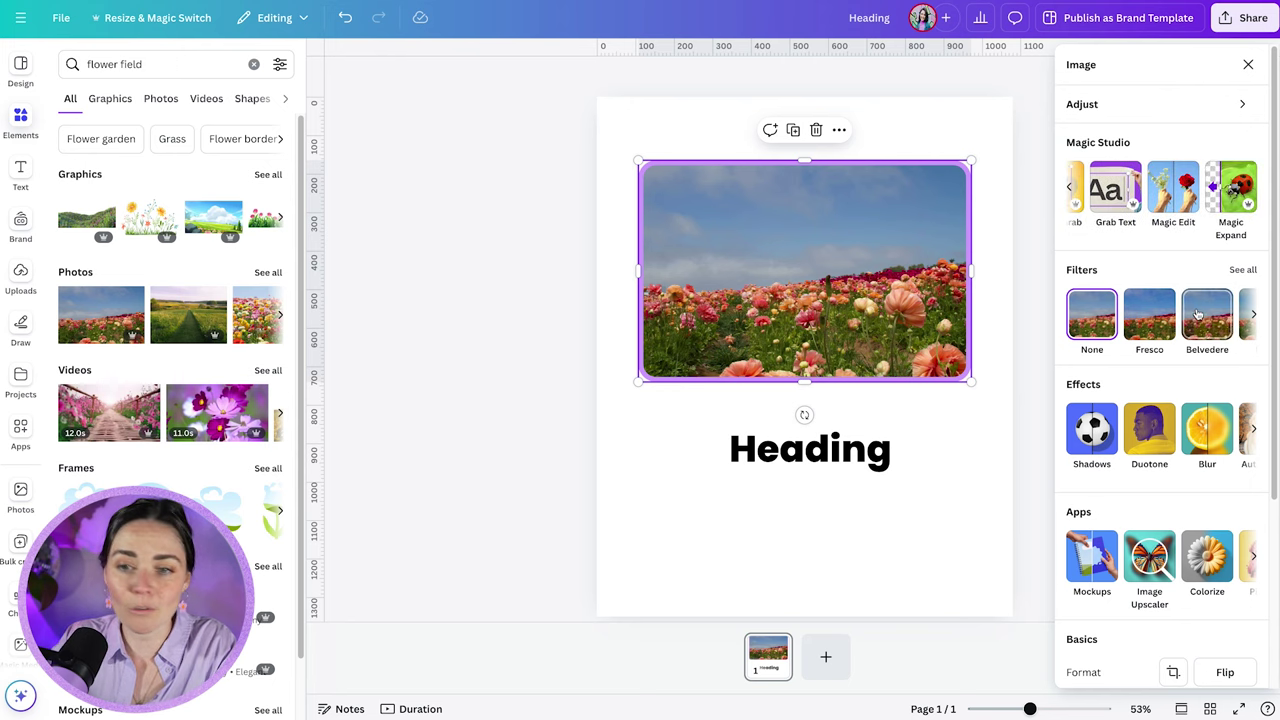
{"action": "scroll", "coordinate": [1183, 340], "scroll_direction": "down", "scroll_amount": 1}
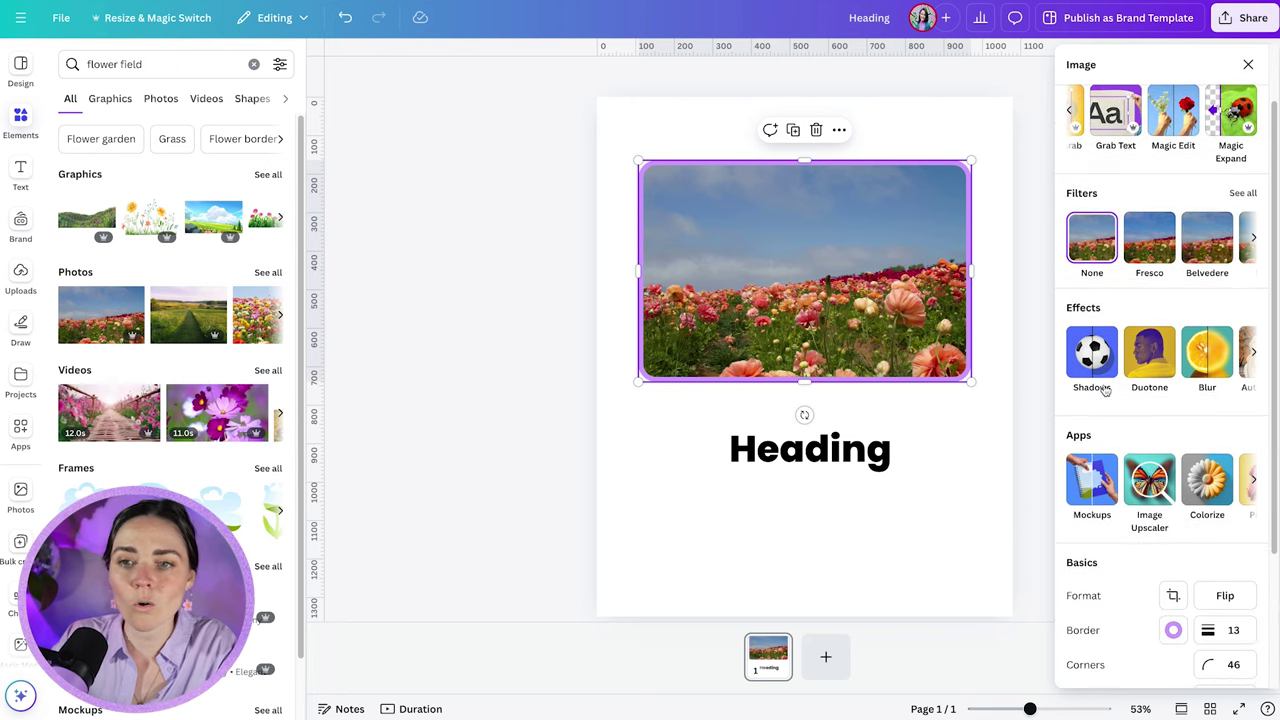
{"action": "left_click", "coordinate": [1254, 352]}
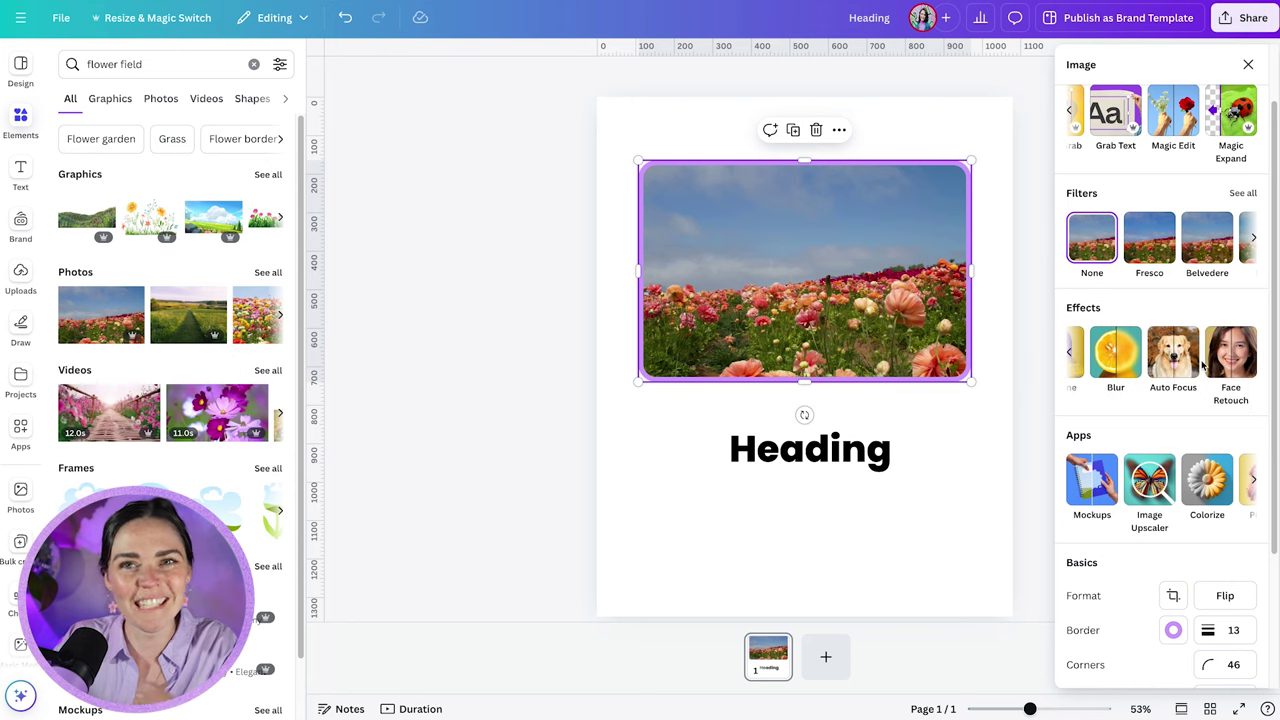
{"action": "scroll", "coordinate": [1201, 361], "scroll_direction": "down", "scroll_amount": 2}
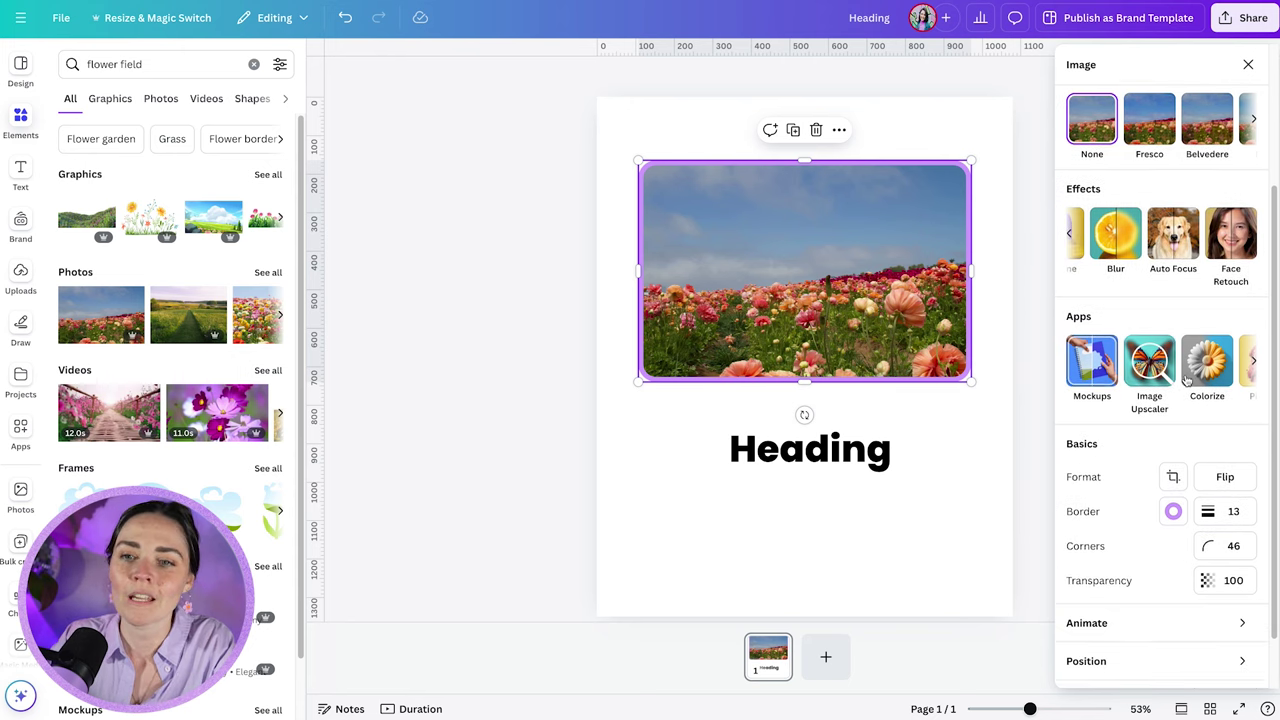
{"action": "left_click", "coordinate": [1100, 372]}
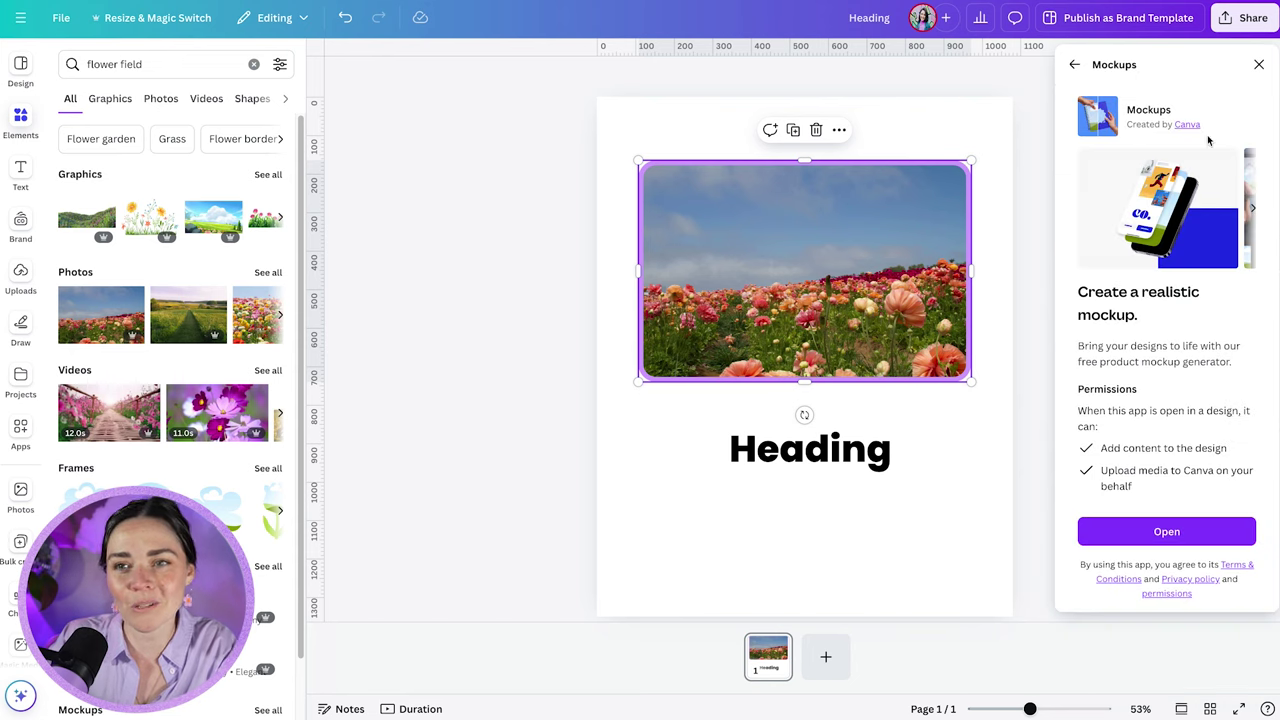
{"action": "left_click", "coordinate": [1075, 65]}
{"action": "scroll", "coordinate": [1126, 418], "scroll_direction": "down", "scroll_amount": 2}
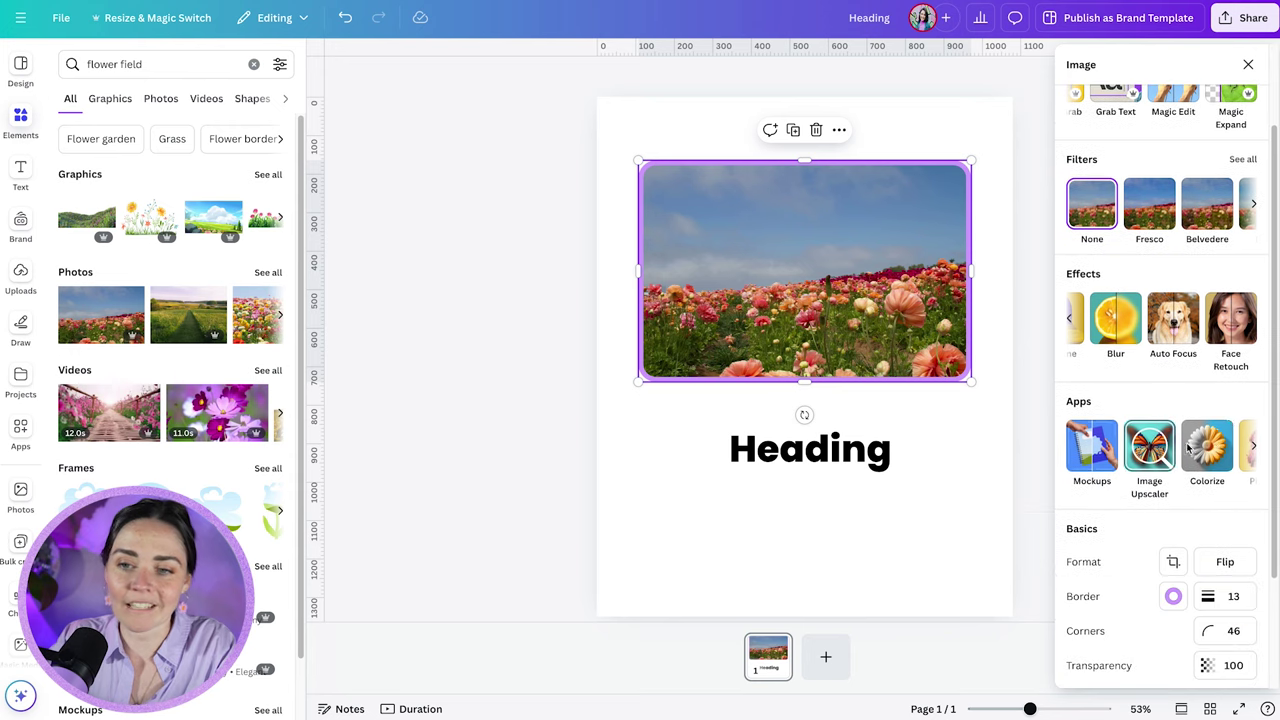
{"action": "left_click", "coordinate": [1253, 447]}
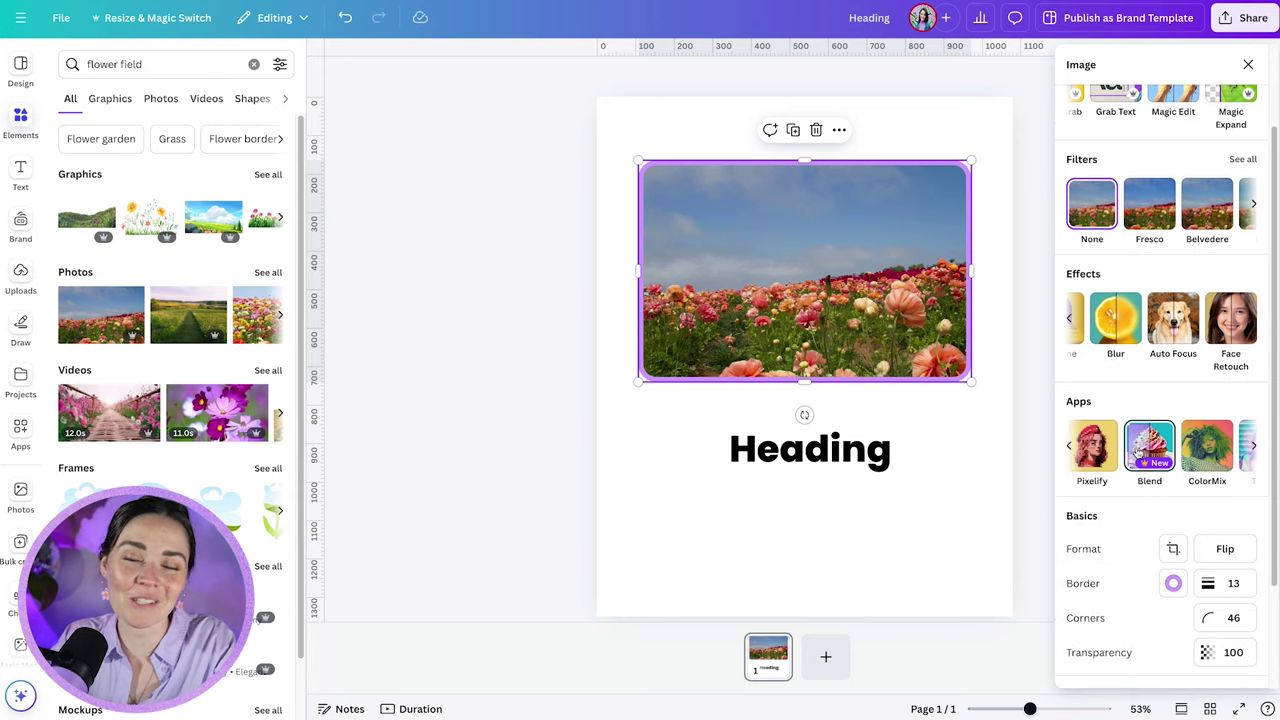
{"action": "left_click", "coordinate": [631, 237]}
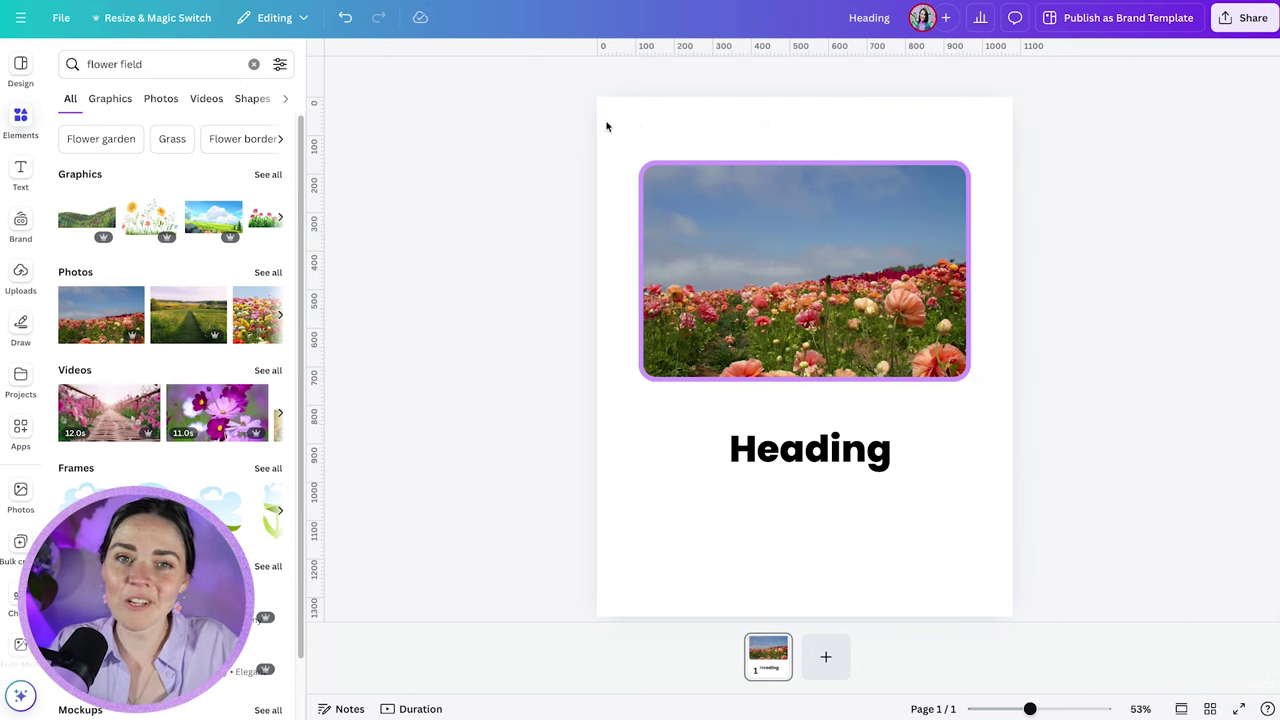
Step: Change the page background colour to the pale lavender swatch, then show the Layers list
{"action": "left_click", "coordinate": [634, 120]}
{"action": "left_click", "coordinate": [706, 77]}
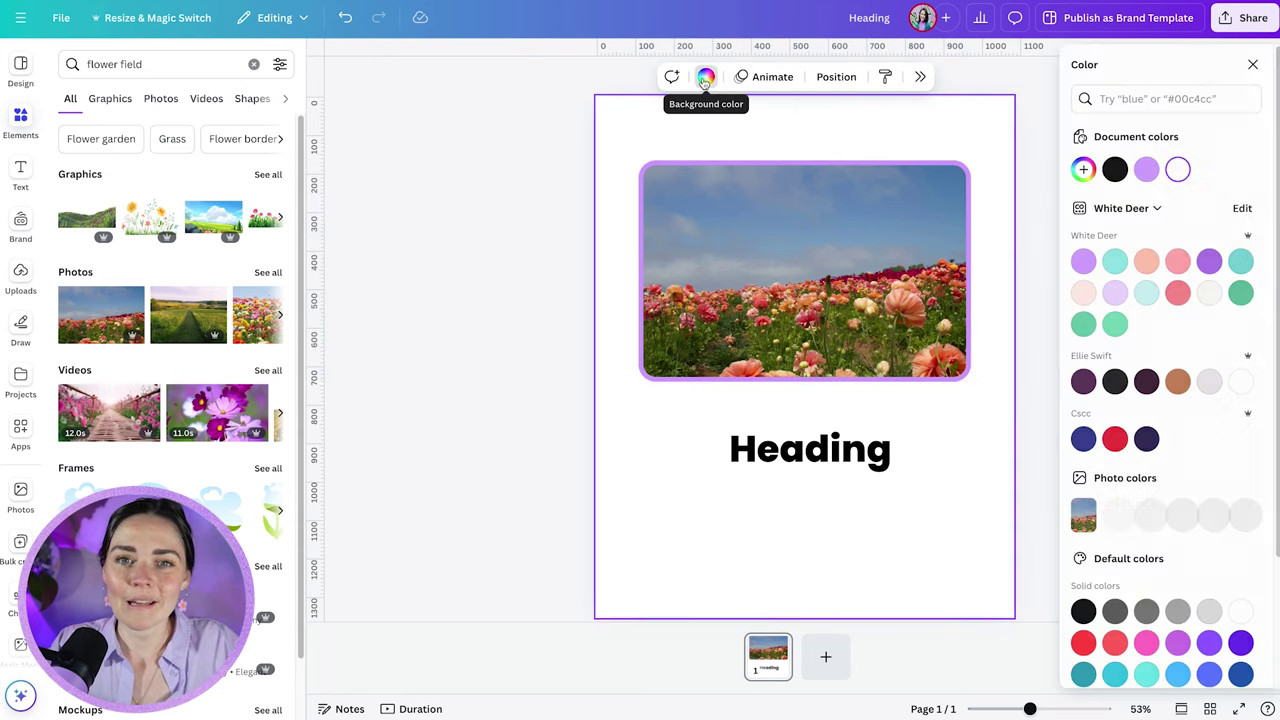
{"action": "left_click", "coordinate": [1141, 169]}
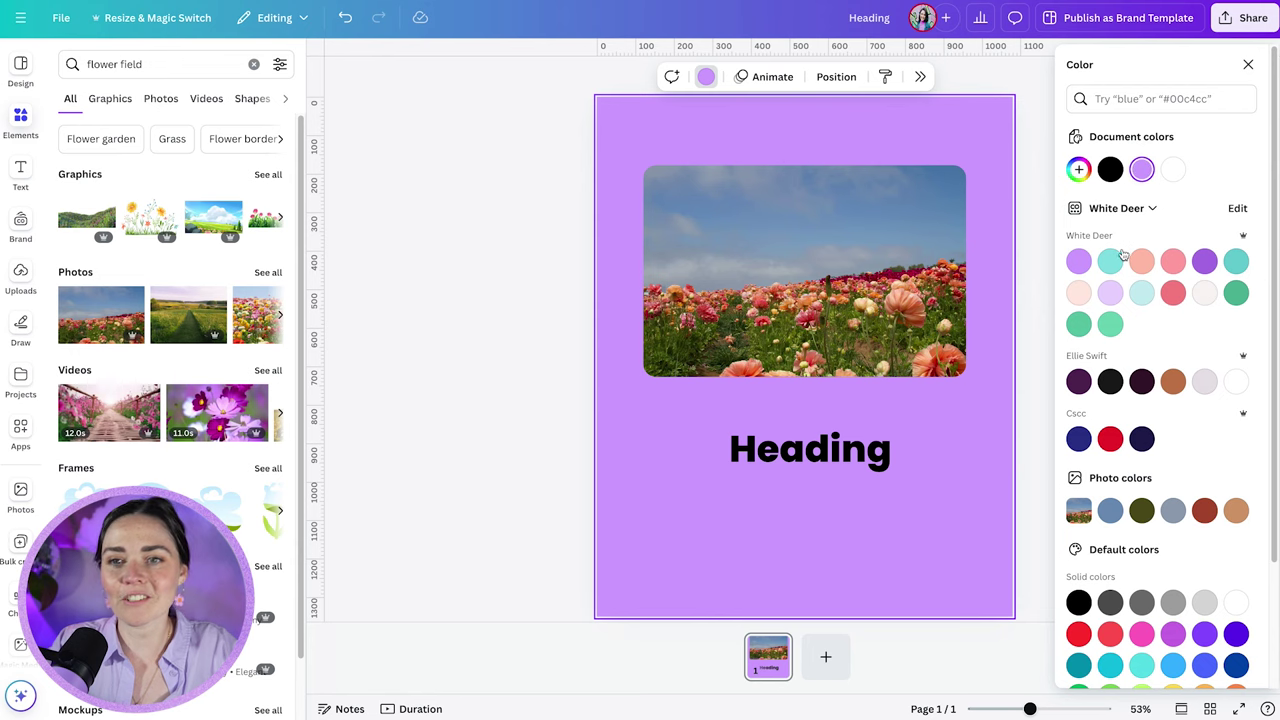
{"action": "left_click", "coordinate": [1107, 295]}
{"action": "left_click", "coordinate": [403, 277]}
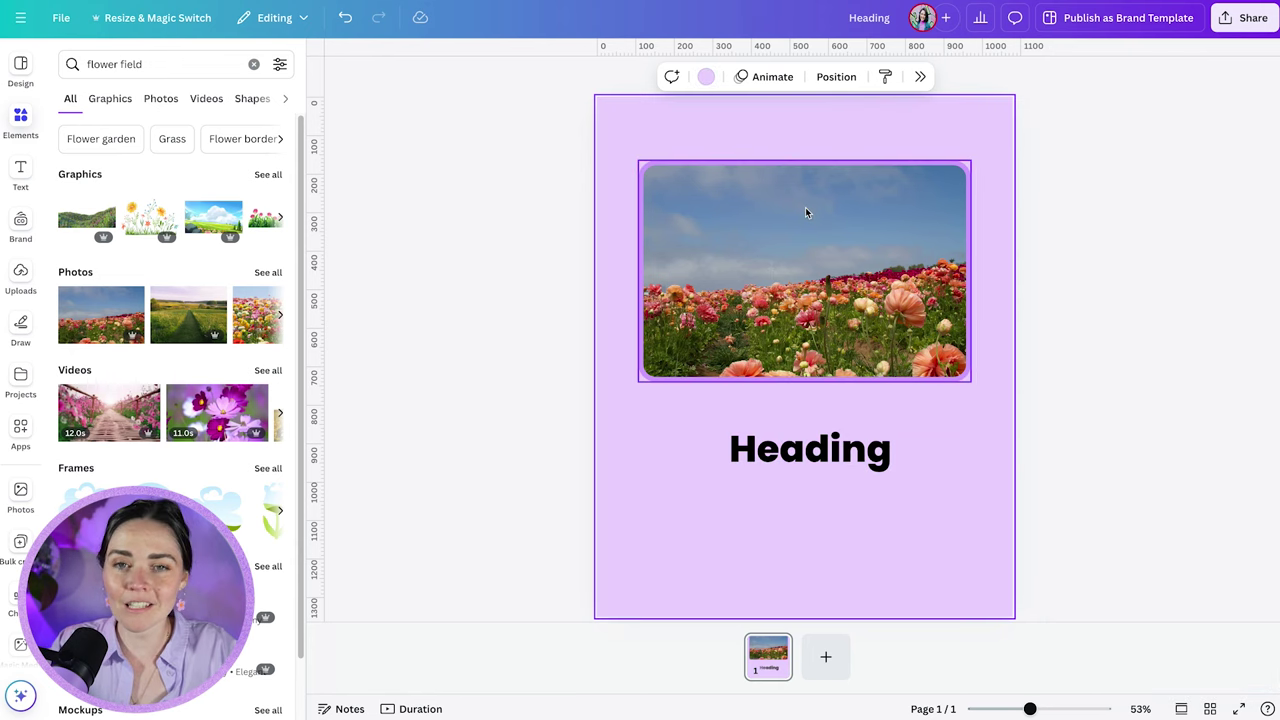
{"action": "left_click", "coordinate": [836, 77]}
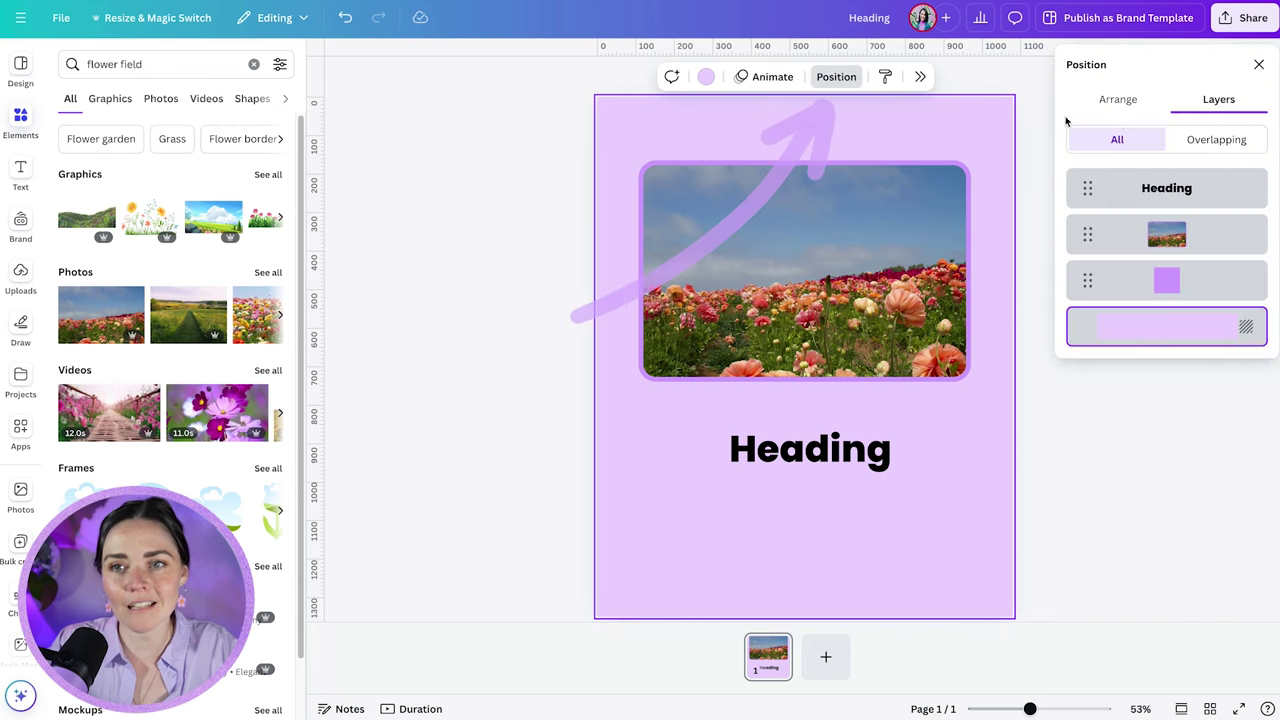
Step: Move the purple square above the photo in Layers, then drag it beside the Heading
{"action": "left_click", "coordinate": [1116, 104]}
{"action": "left_click", "coordinate": [1205, 101]}
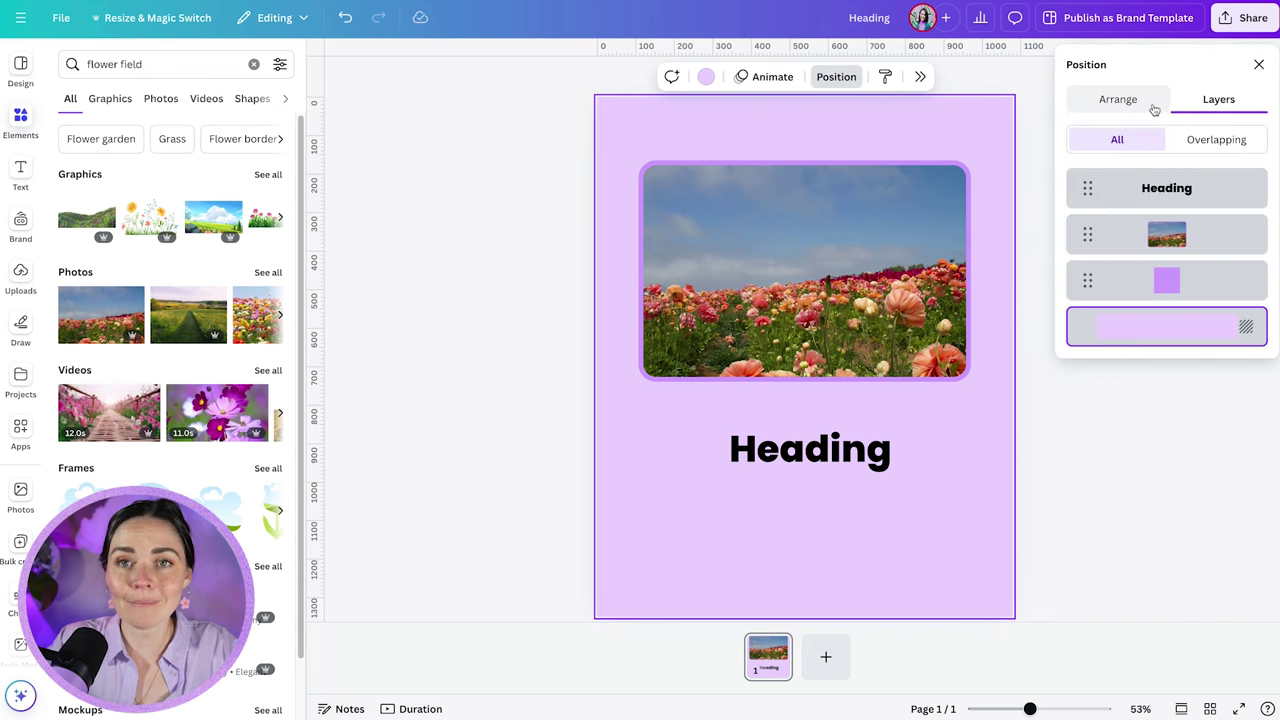
{"action": "mouse_move", "coordinate": [1087, 188]}
{"action": "left_mouse_down"}
{"action": "mouse_move", "coordinate": [1086, 211]}
{"action": "mouse_move", "coordinate": [1088, 190]}
{"action": "left_mouse_up"}
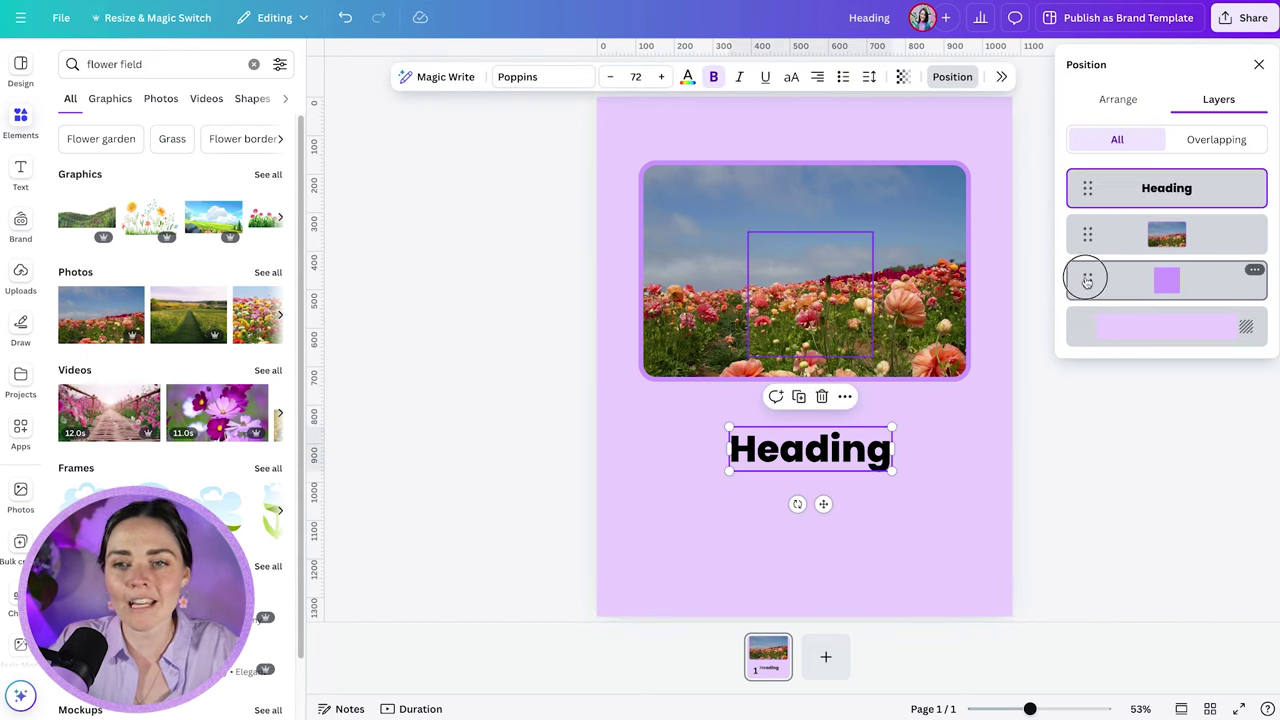
{"action": "left_click_drag", "start_coordinate": [1087, 281], "coordinate": [1095, 222]}
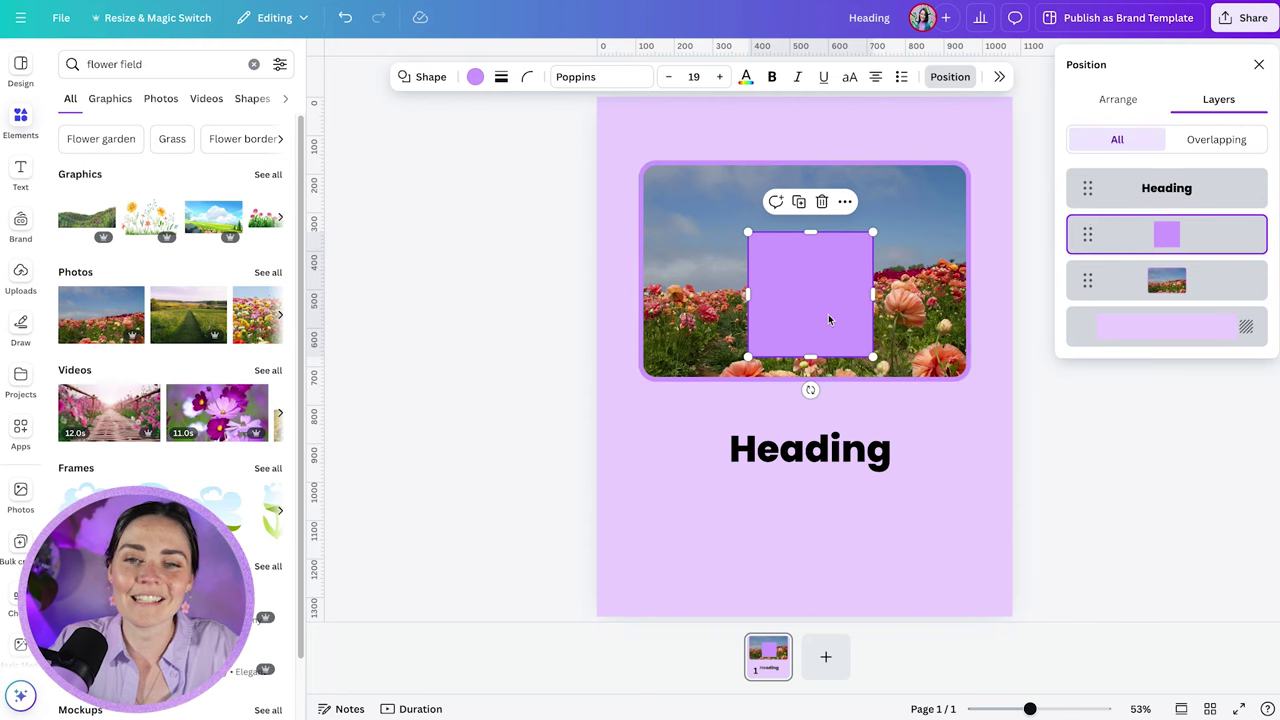
{"action": "left_click_drag", "start_coordinate": [828, 319], "coordinate": [816, 280]}
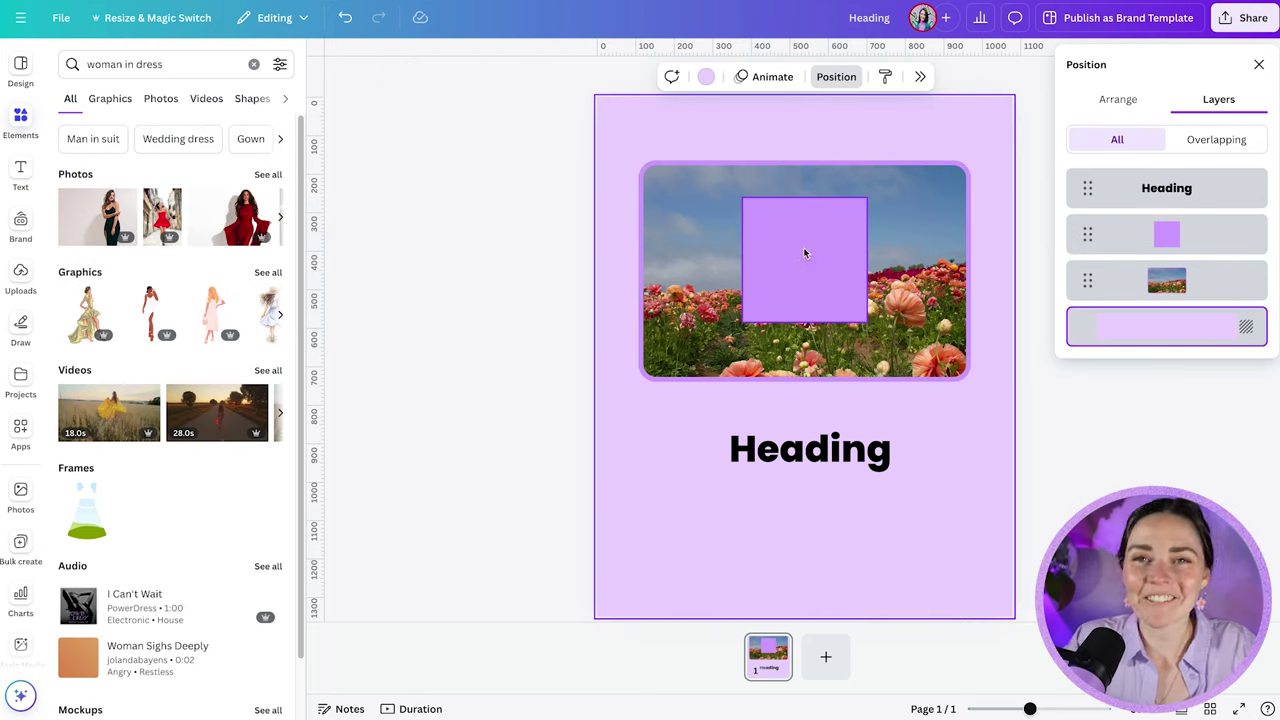
{"action": "left_click_drag", "start_coordinate": [814, 257], "coordinate": [912, 440]}
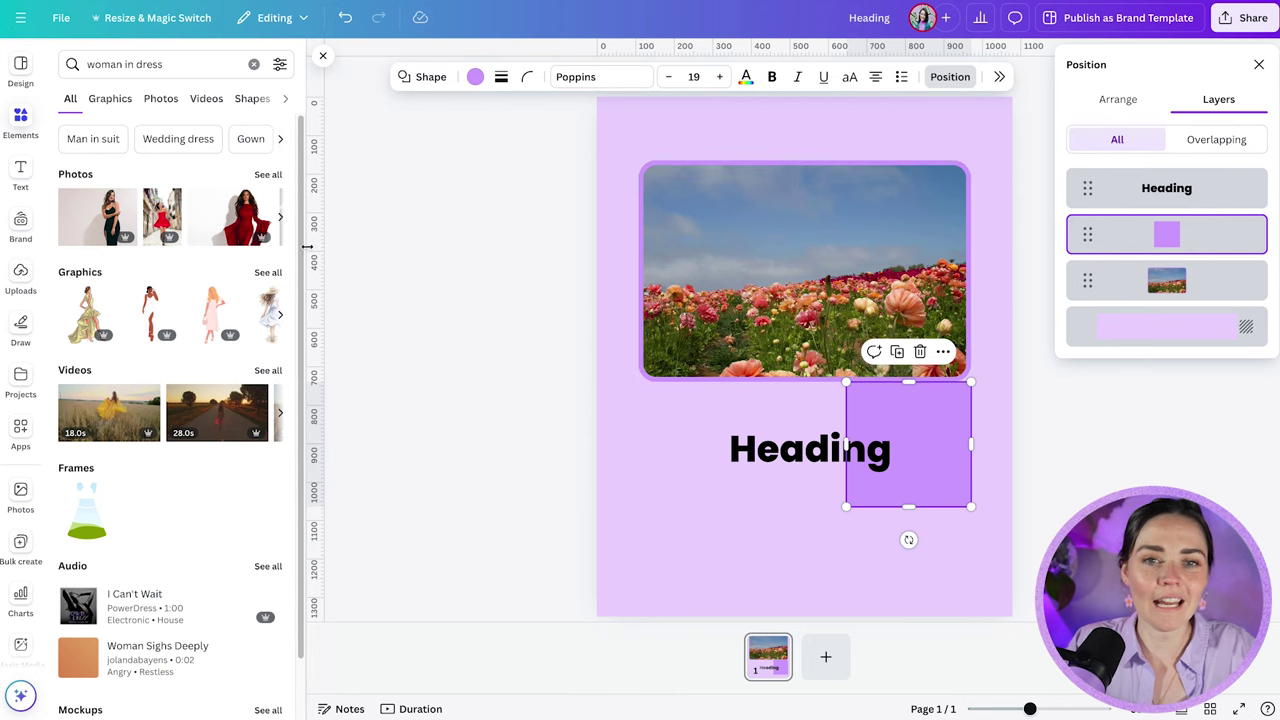
Step: Add the blue-dress photo from the woman in dress results over the flower photo
{"action": "left_click", "coordinate": [268, 174]}
{"action": "scroll", "coordinate": [213, 375], "scroll_direction": "down", "scroll_amount": 3}
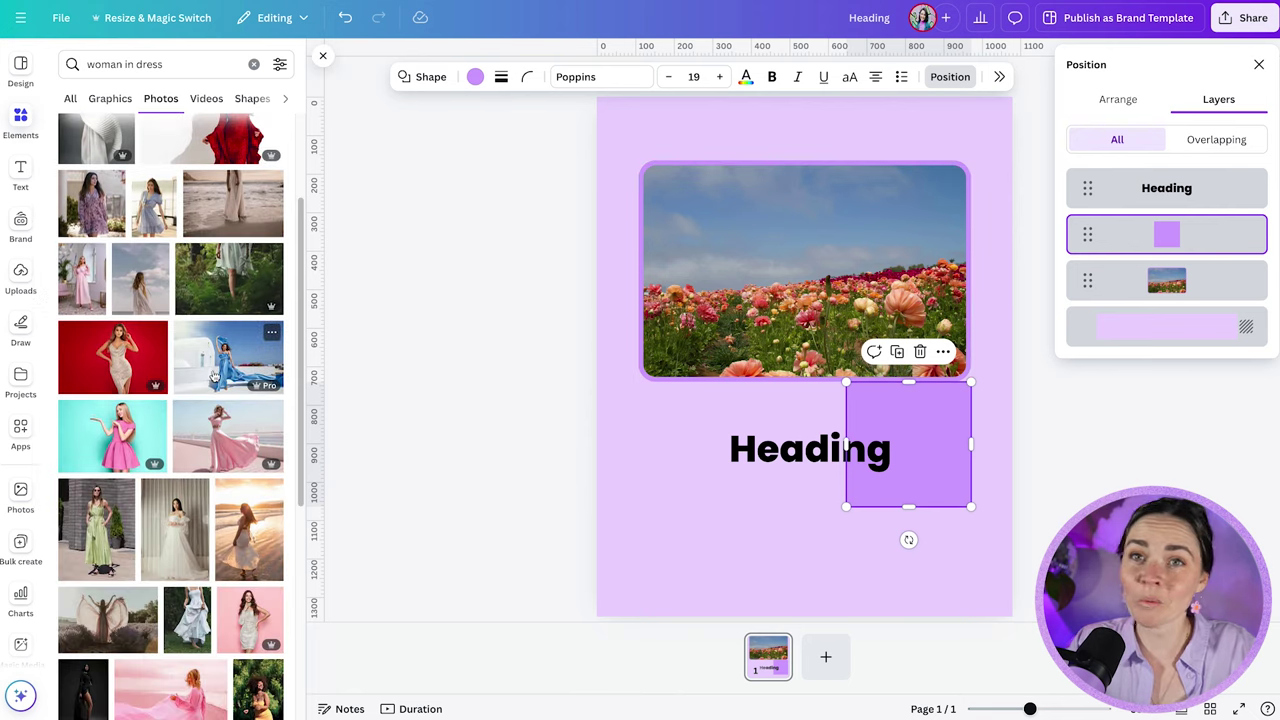
{"action": "left_click", "coordinate": [226, 355]}
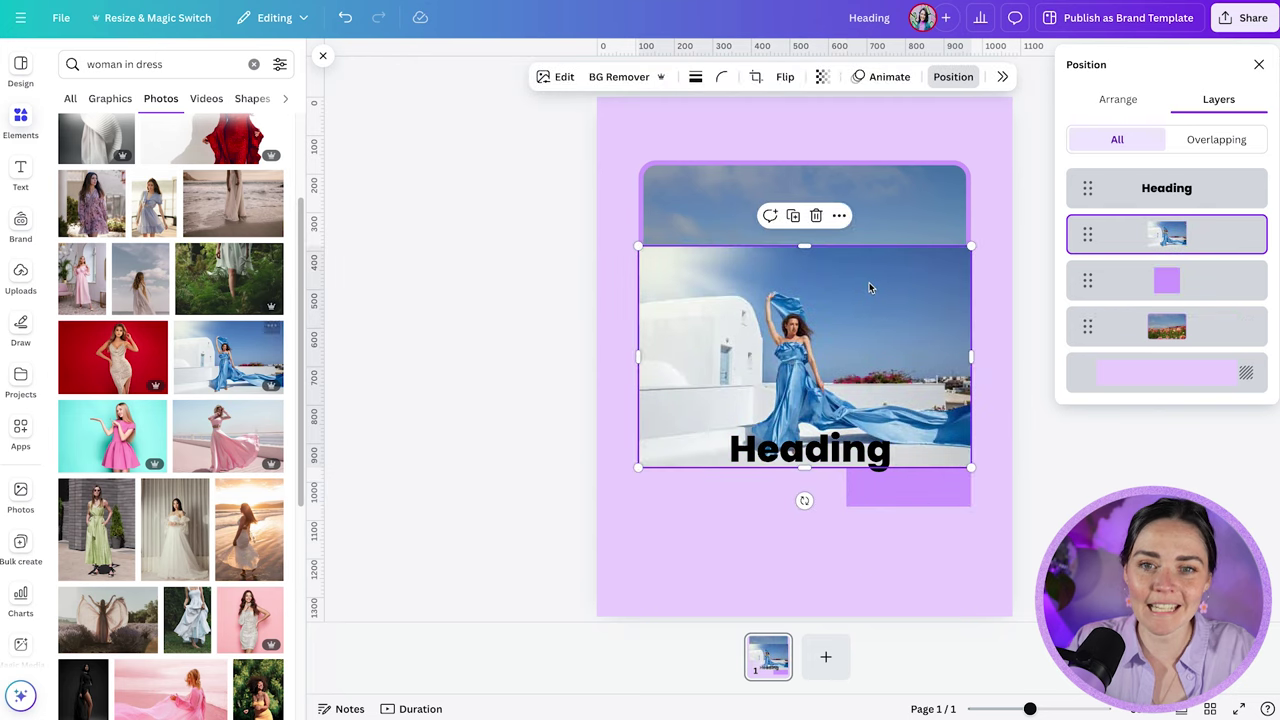
{"action": "left_click_drag", "start_coordinate": [676, 275], "coordinate": [647, 200]}
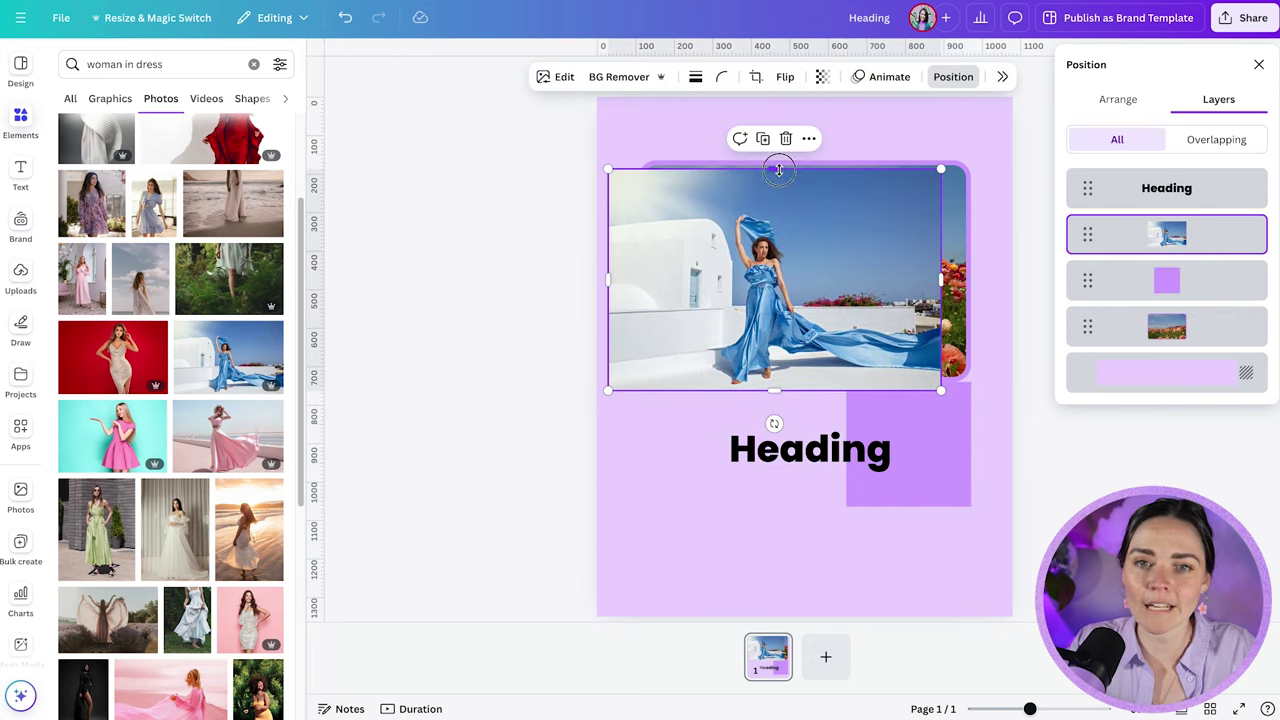
Step: Resize the blue-dress photo to about 494 × 388 px on the flower photo's middle
{"action": "left_click_drag", "start_coordinate": [779, 170], "coordinate": [742, 178]}
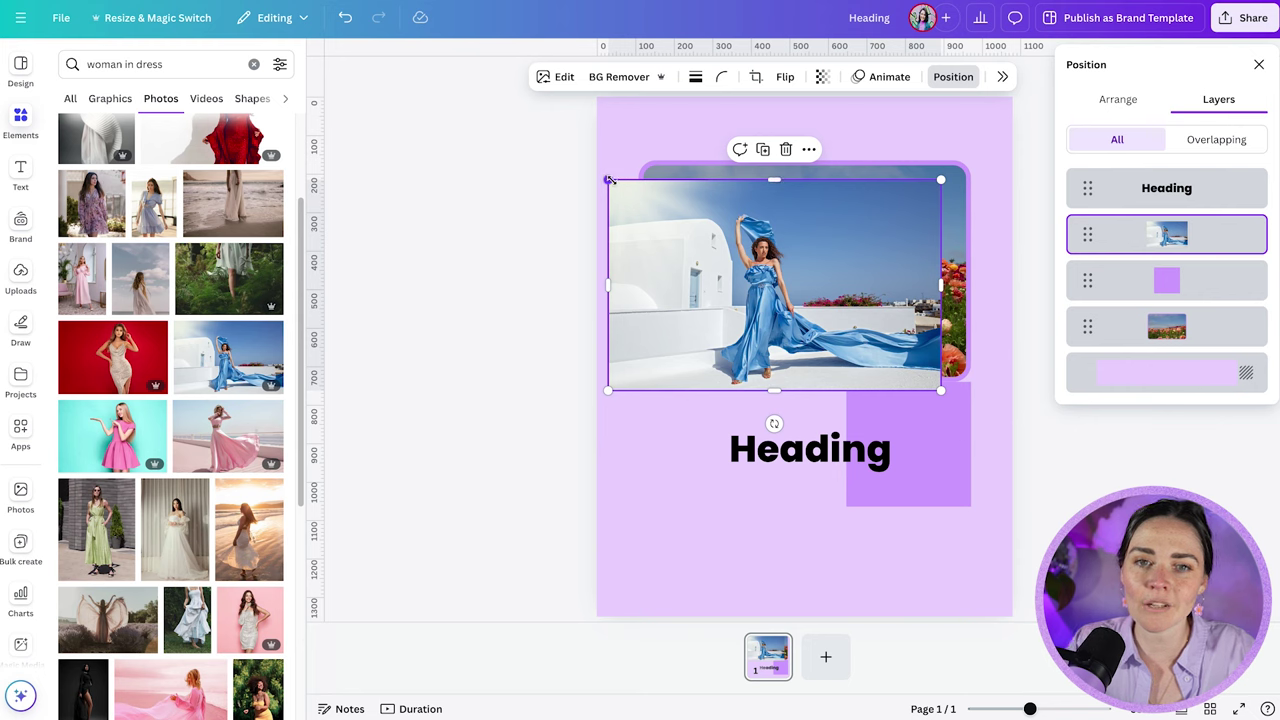
{"action": "mouse_move", "coordinate": [610, 180]}
{"action": "left_mouse_down"}
{"action": "mouse_move", "coordinate": [566, 157]}
{"action": "mouse_move", "coordinate": [620, 186]}
{"action": "left_mouse_up"}
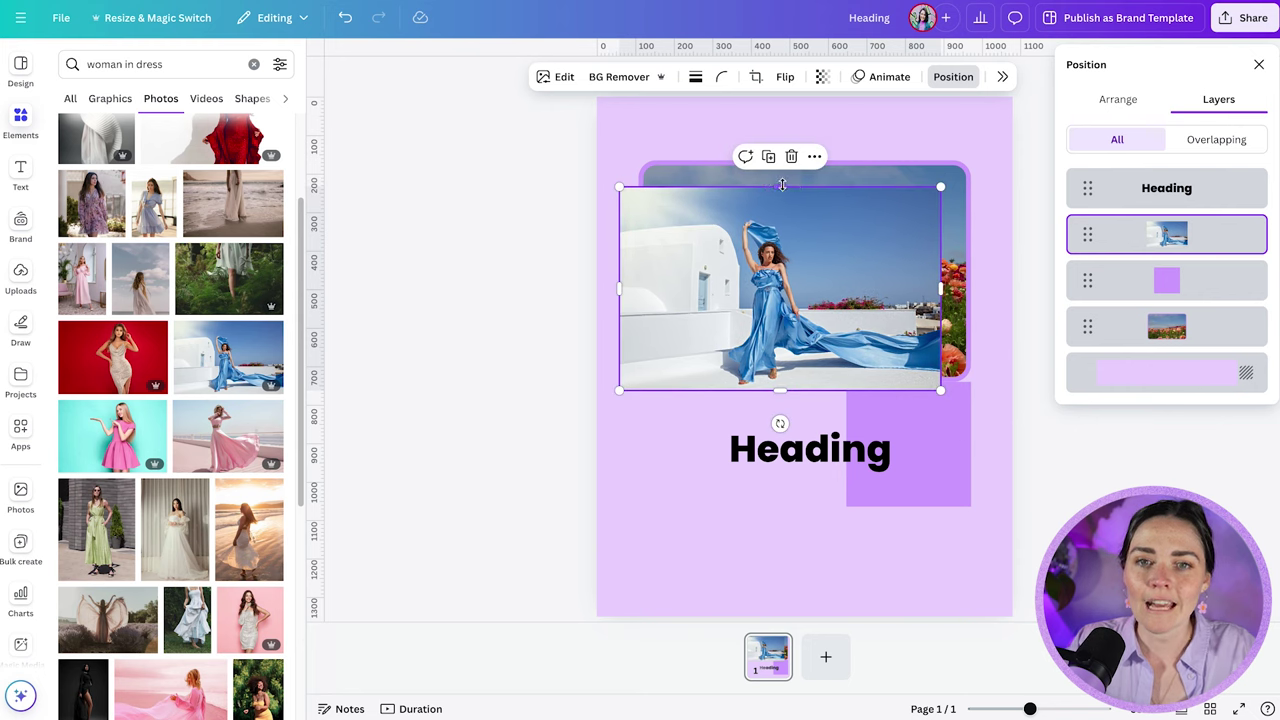
{"action": "left_click_drag", "start_coordinate": [779, 186], "coordinate": [784, 213]}
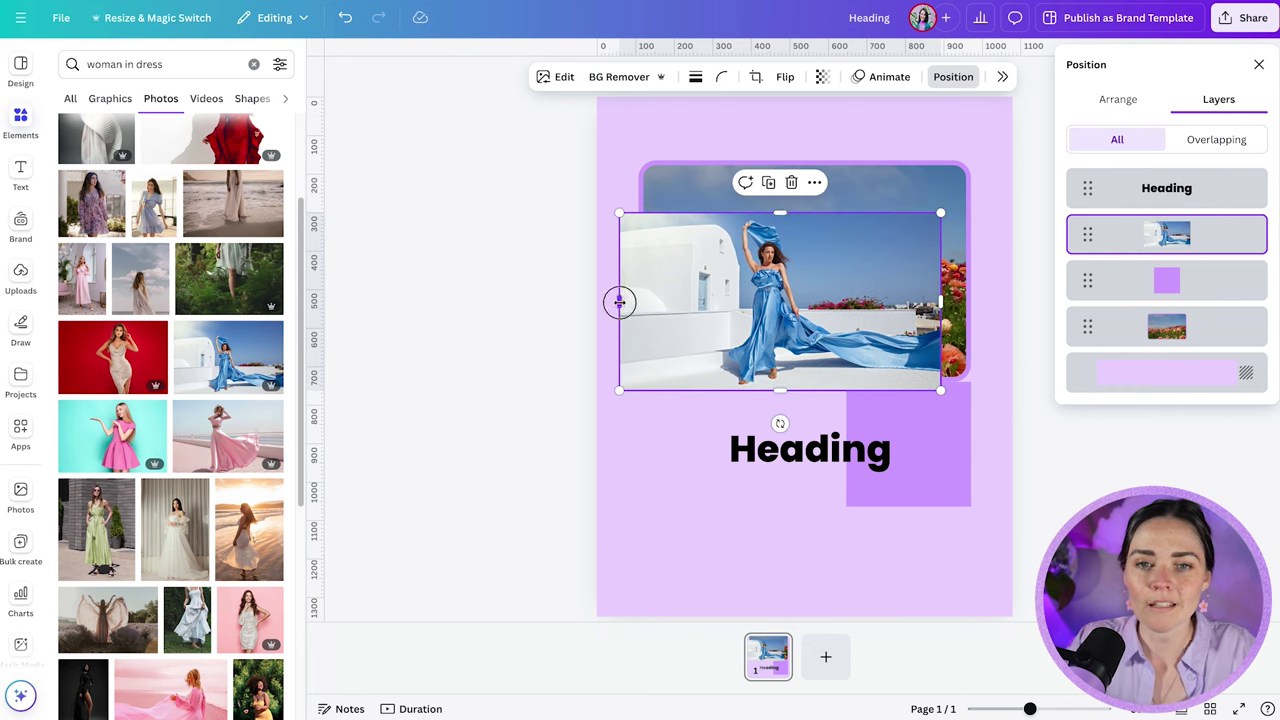
{"action": "left_click_drag", "start_coordinate": [619, 301], "coordinate": [714, 310]}
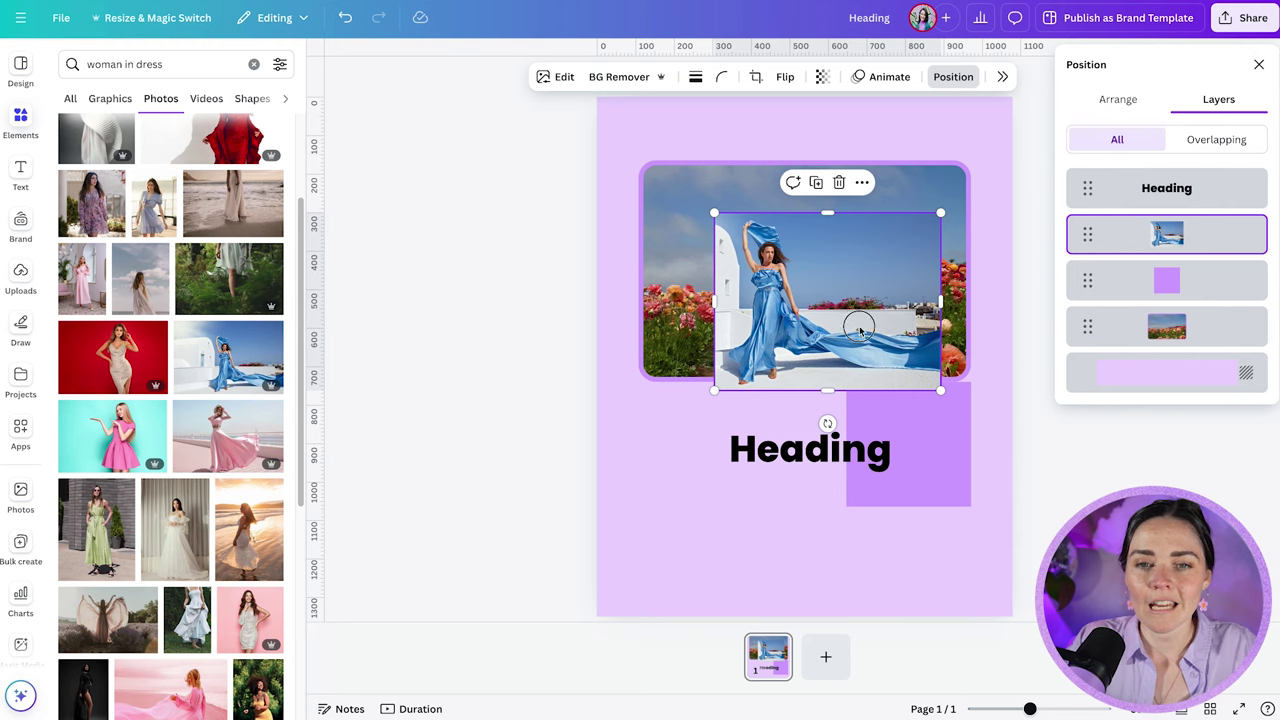
{"action": "left_click_drag", "start_coordinate": [862, 338], "coordinate": [831, 307]}
{"action": "left_click_drag", "start_coordinate": [908, 358], "coordinate": [823, 301]}
Step: Open the Blend app on the flower-field photo and add the blue-dress photo to merge
{"action": "left_click", "coordinate": [920, 206]}
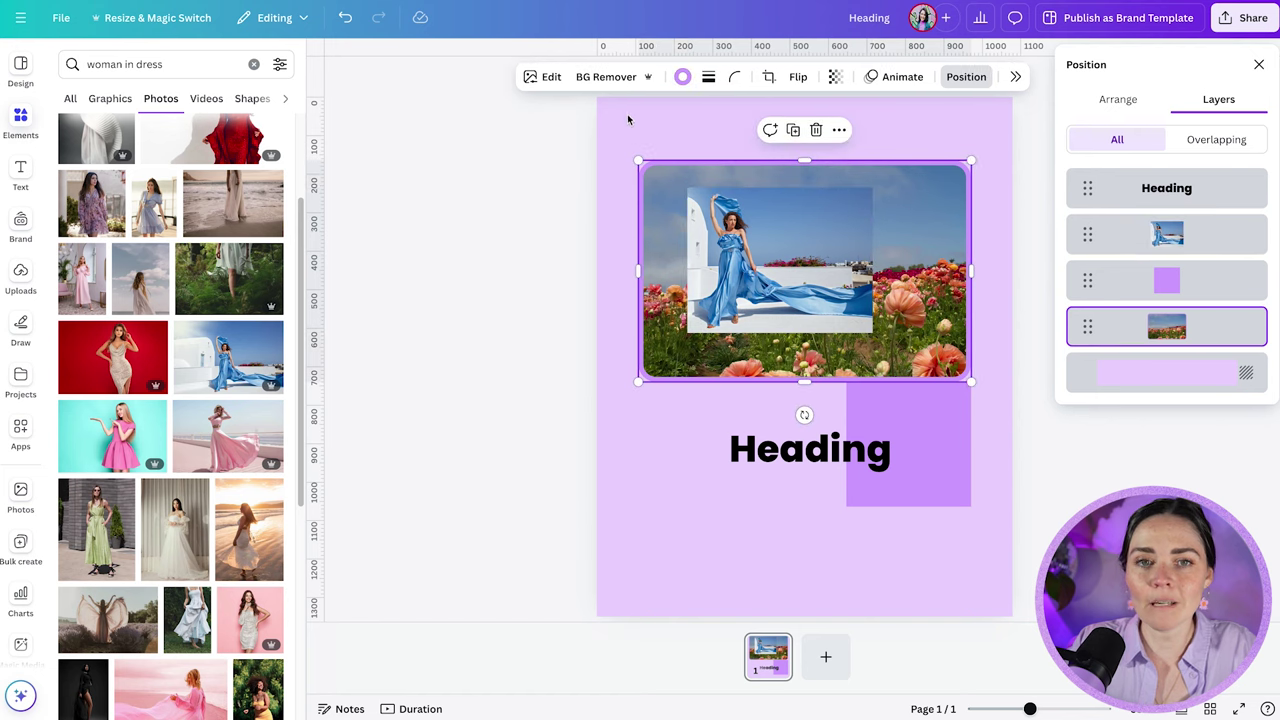
{"action": "left_click", "coordinate": [557, 85]}
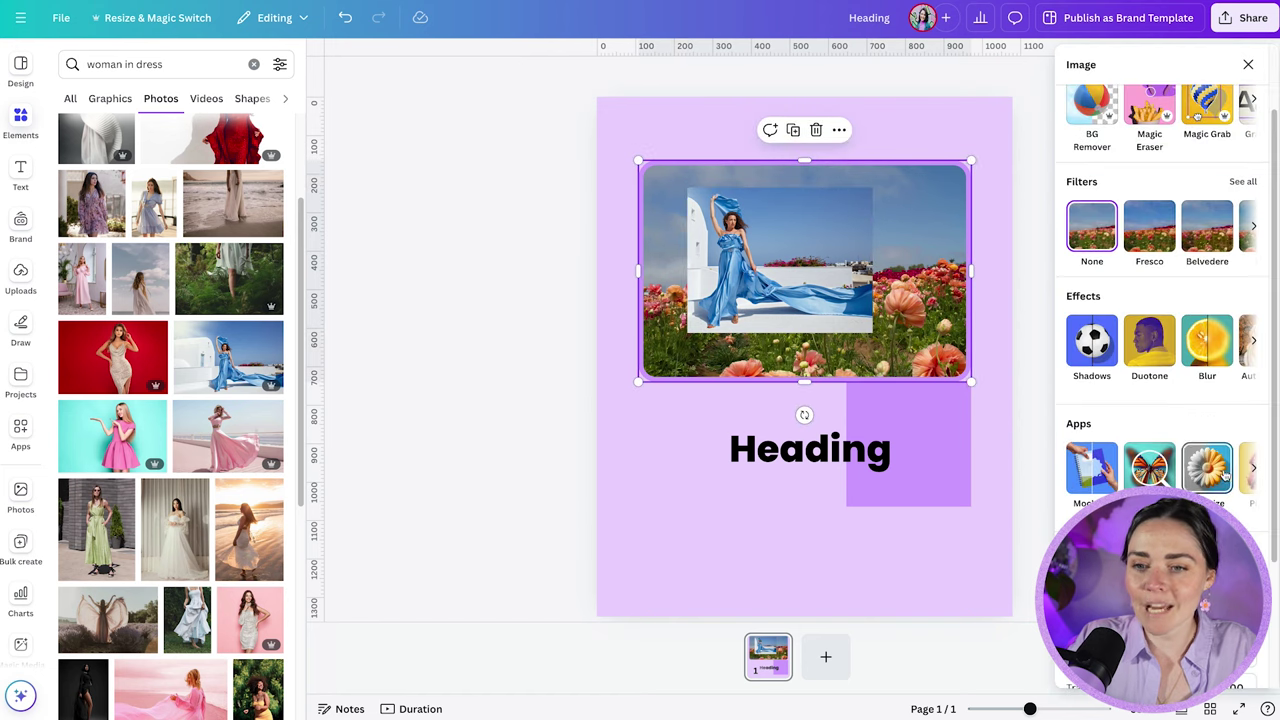
{"action": "left_click", "coordinate": [1253, 476]}
{"action": "left_click", "coordinate": [1152, 468]}
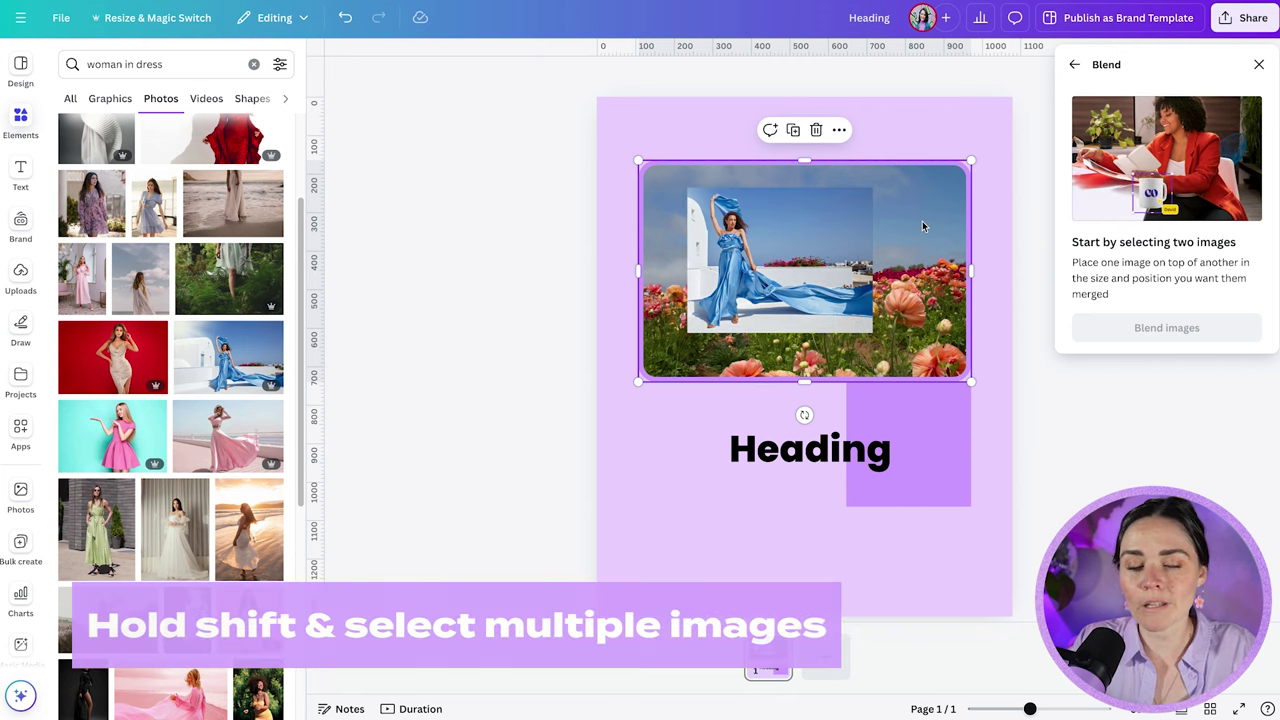
{"action": "left_click", "coordinate": [802, 242], "text": "shift"}
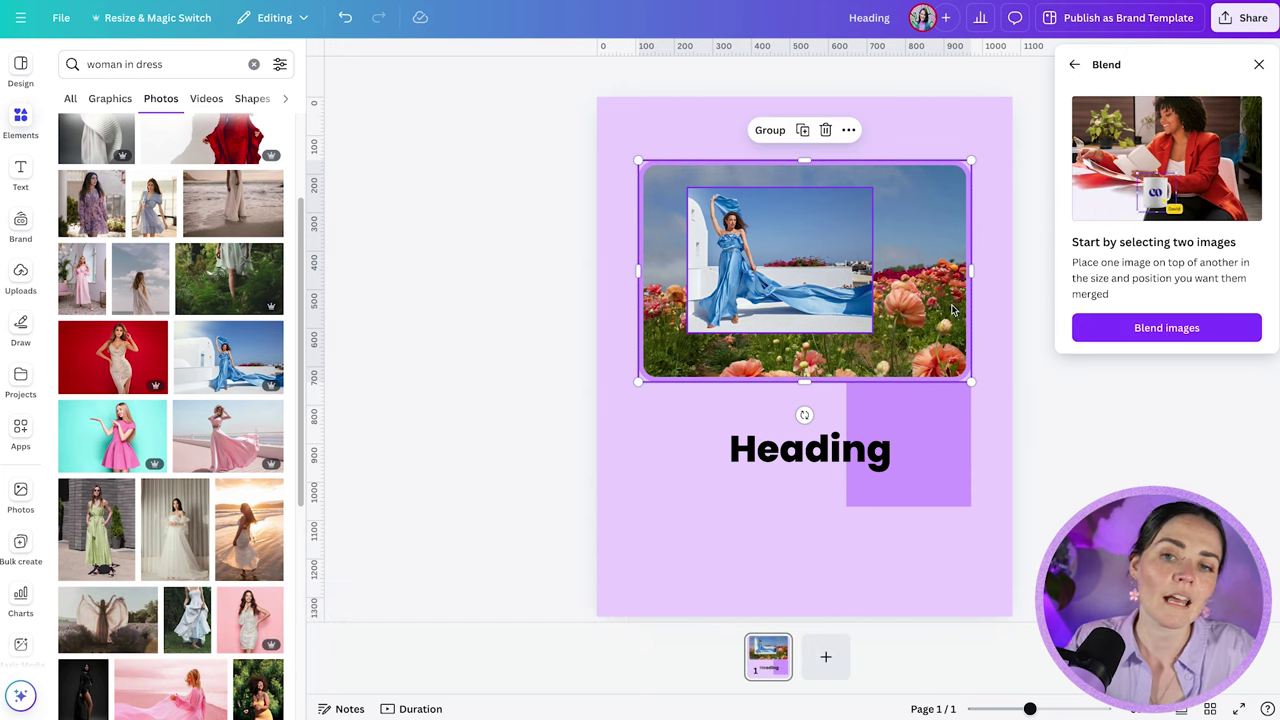
Step: Blend the two photos and compare all four results, settling on the second variation
{"action": "left_click", "coordinate": [1105, 327]}
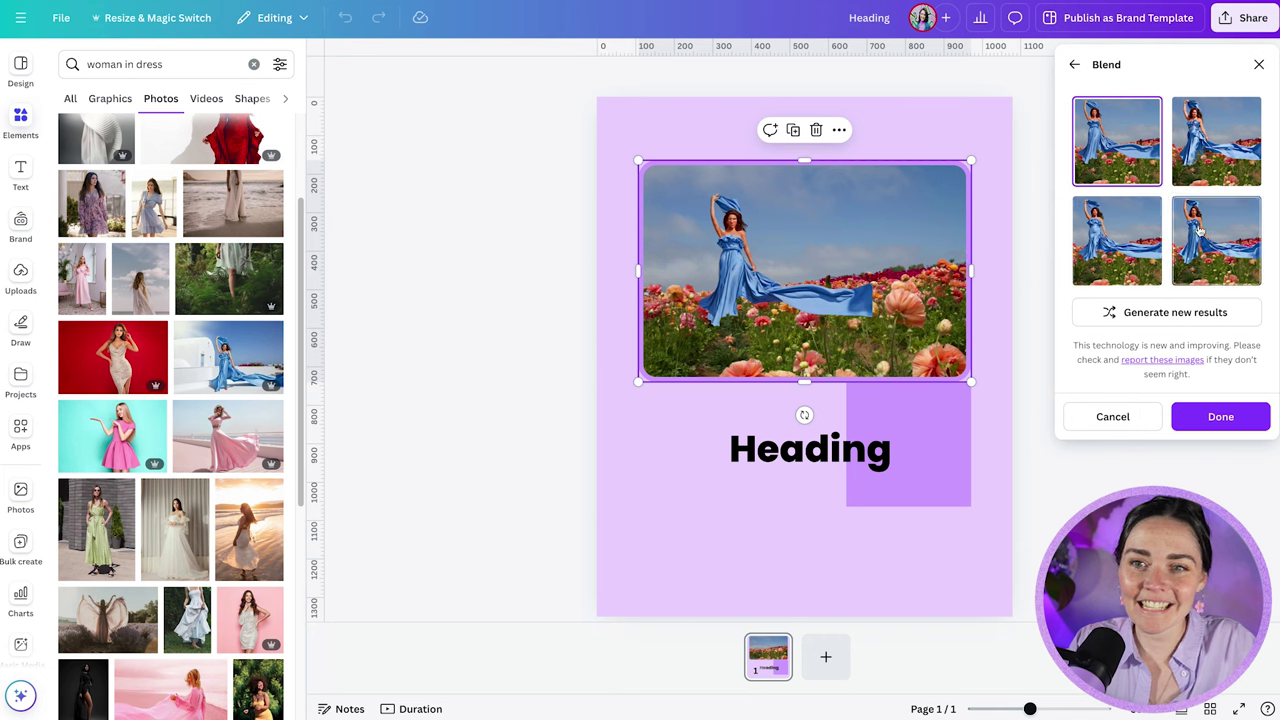
{"action": "left_click", "coordinate": [1205, 159]}
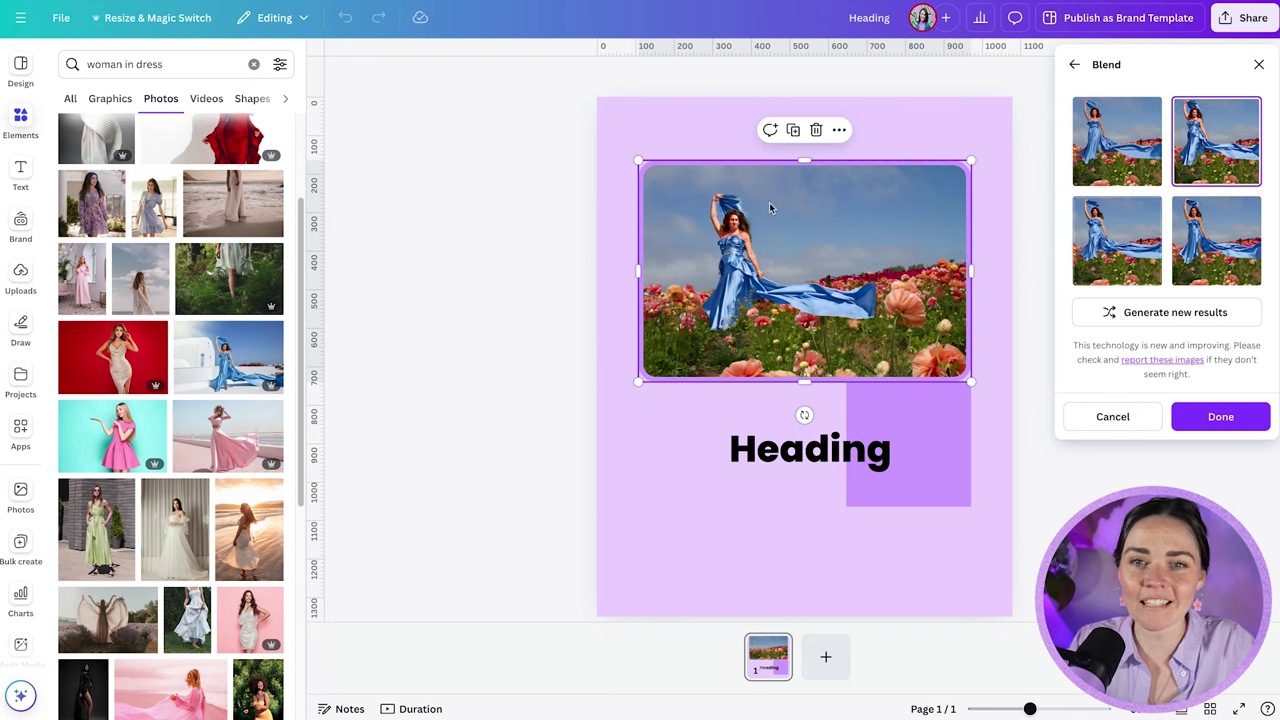
{"action": "left_click", "coordinate": [1117, 240]}
{"action": "left_click", "coordinate": [1210, 240]}
{"action": "scroll", "coordinate": [735, 243], "scroll_direction": "up", "scroll_amount": 10}
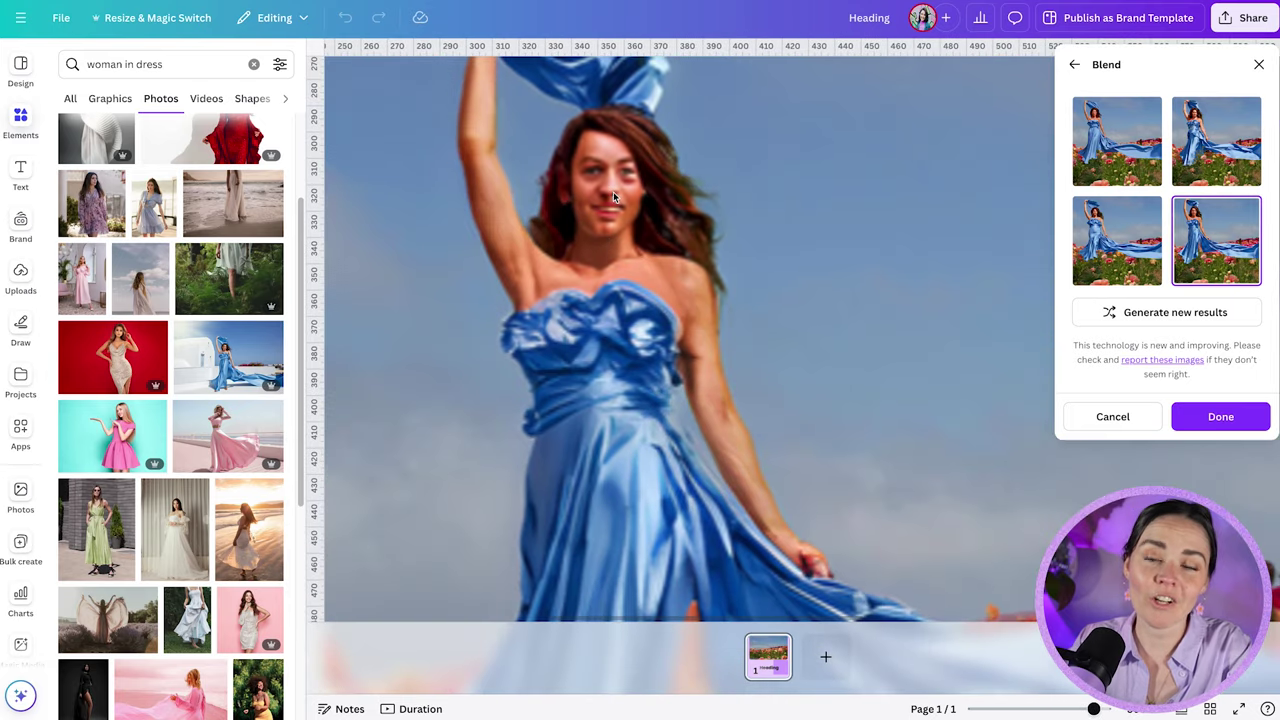
{"action": "left_click", "coordinate": [1122, 160]}
{"action": "left_click", "coordinate": [1118, 241]}
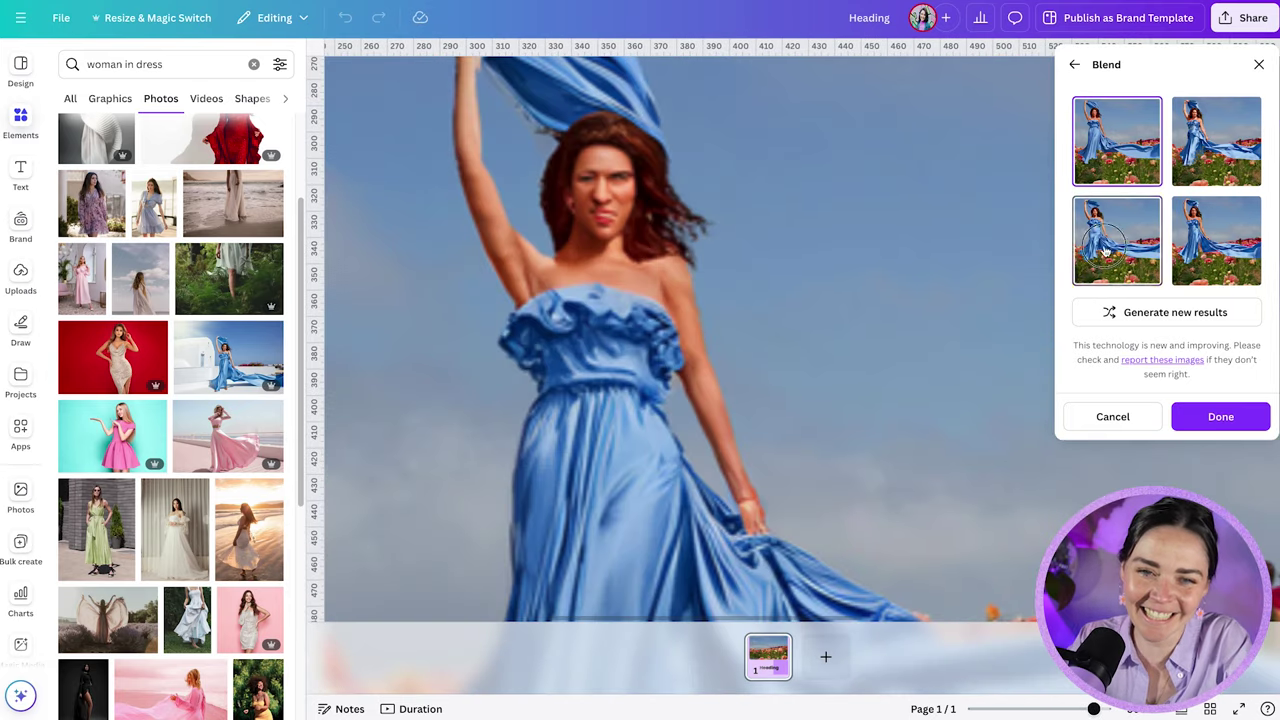
{"action": "left_click", "coordinate": [1216, 140]}
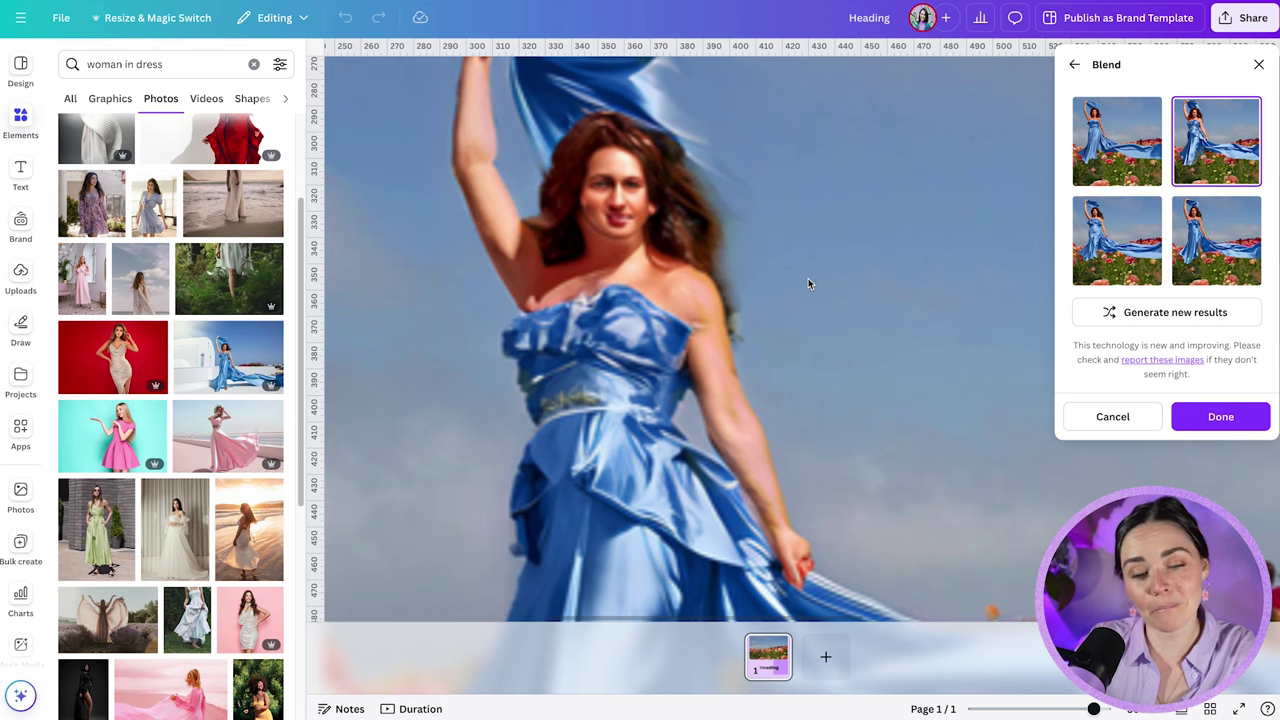
{"action": "scroll", "coordinate": [809, 283], "scroll_direction": "down", "scroll_amount": 3}
{"action": "scroll", "coordinate": [797, 315], "scroll_direction": "down", "scroll_amount": 5}
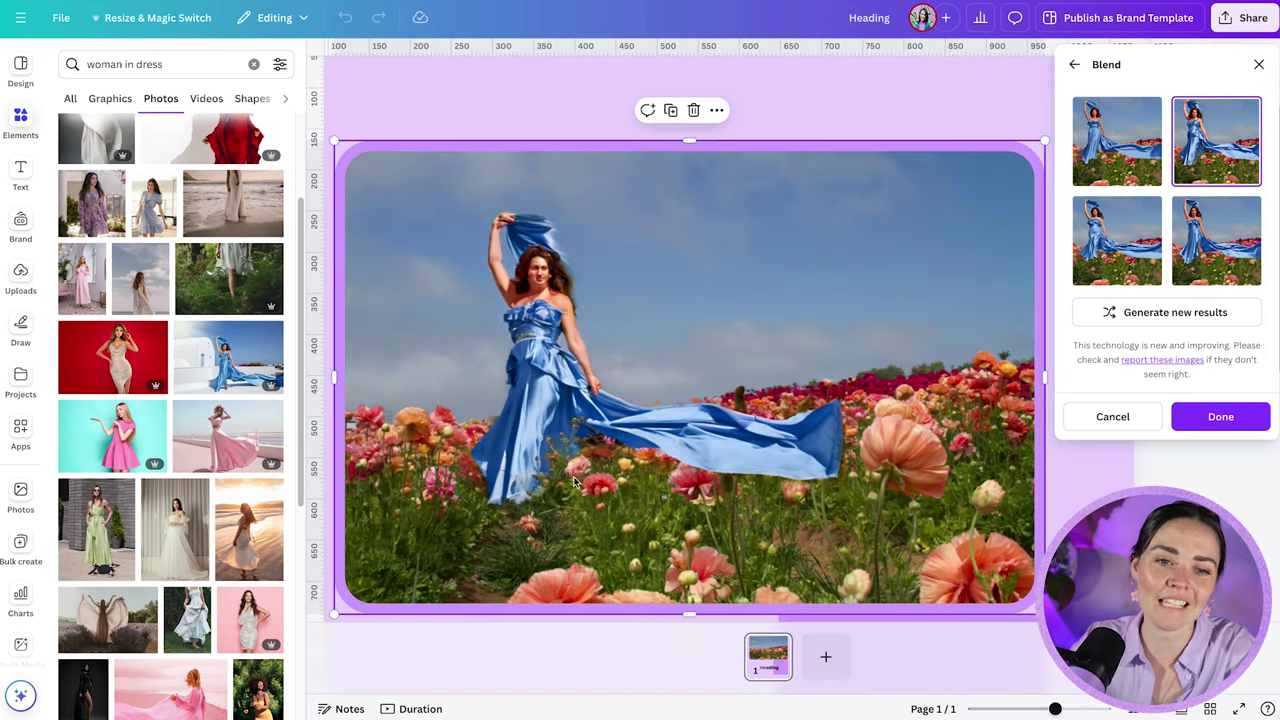
{"action": "scroll", "coordinate": [540, 483], "scroll_direction": "down", "scroll_amount": 5}
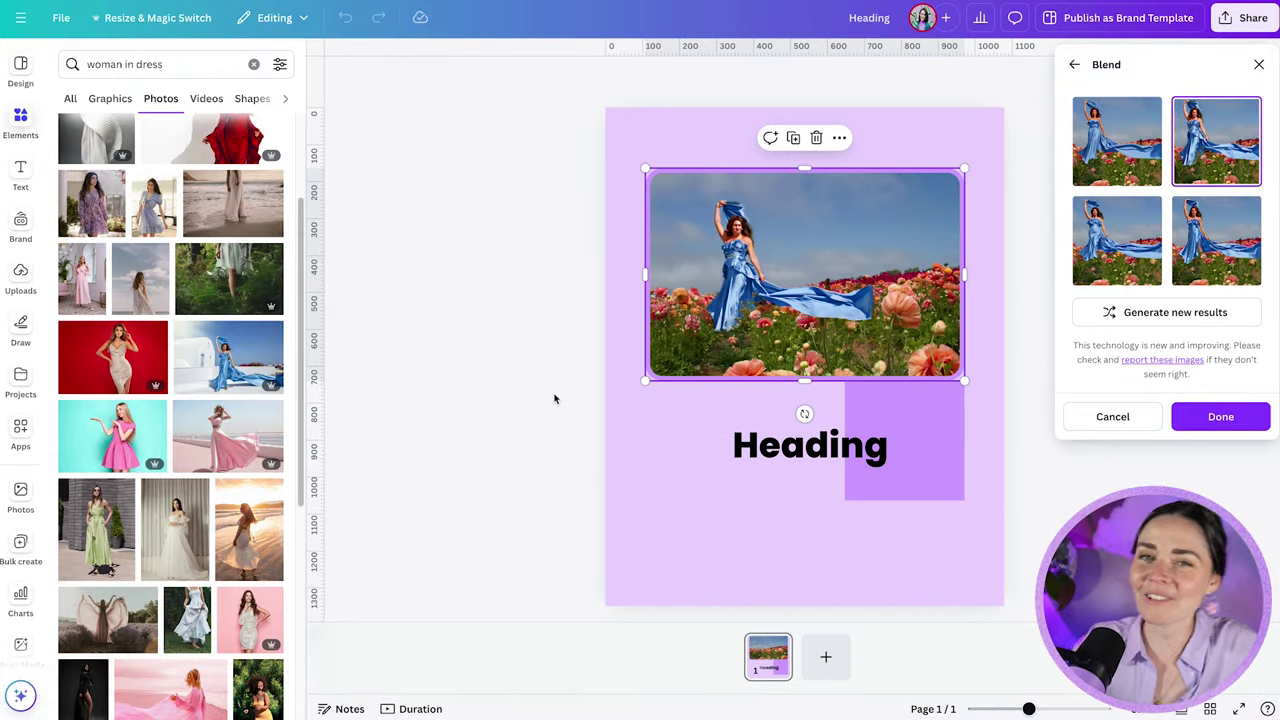
Step: Delete the blended image, then the Heading and purple square together
{"action": "key", "text": "Escape"}
{"action": "key", "text": "Delete"}
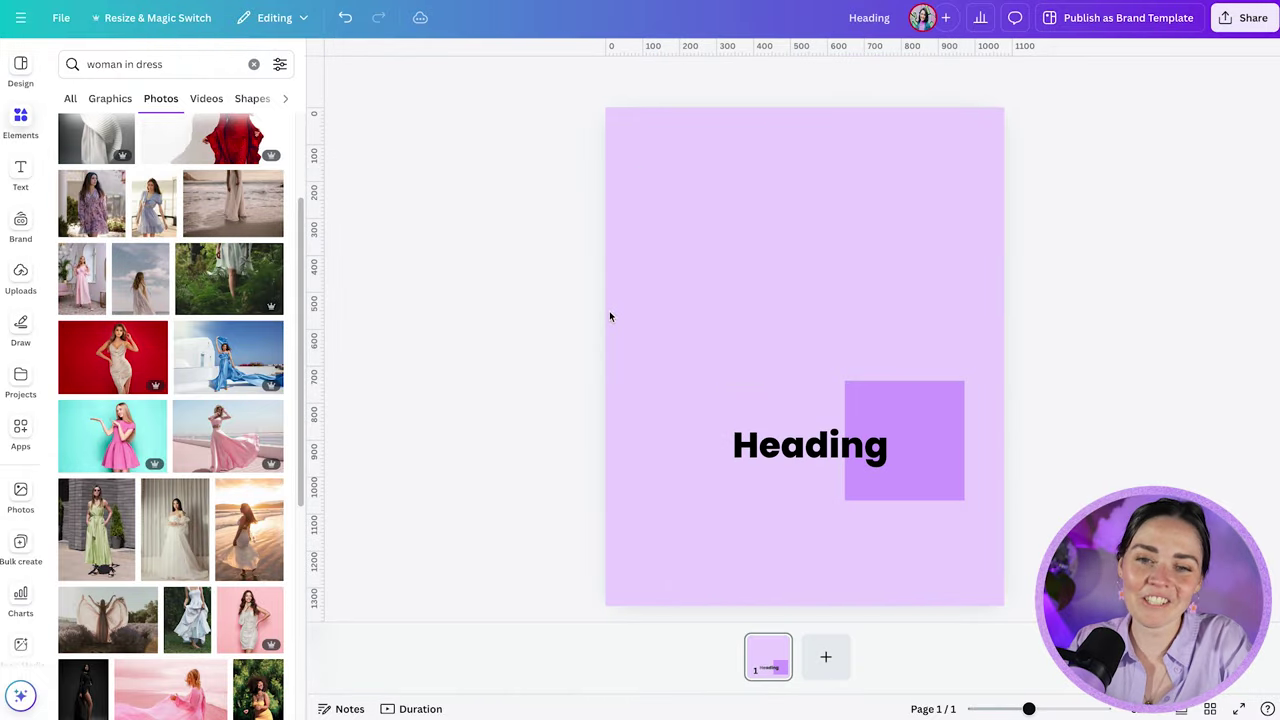
{"action": "left_click_drag", "start_coordinate": [609, 310], "coordinate": [910, 512]}
{"action": "key", "text": "Delete"}
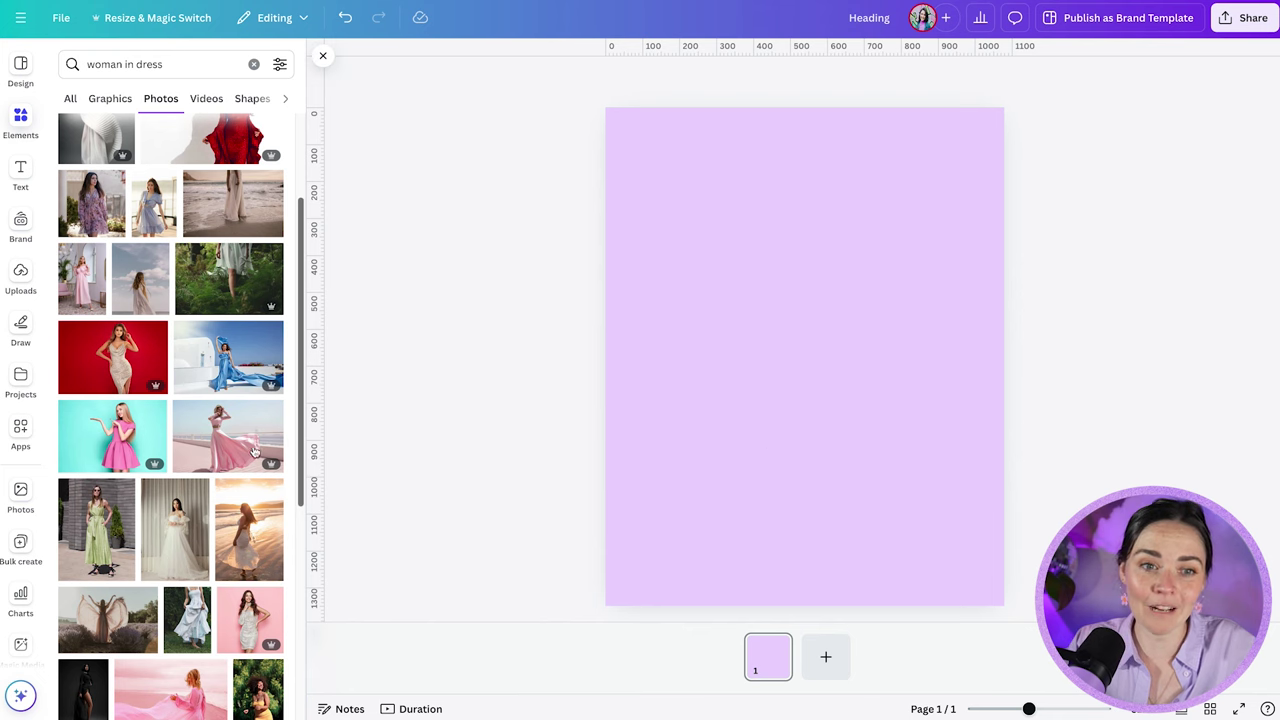
Step: Add then remove the blue-dress photo, and place the striped-dress photo slightly higher instead
{"action": "left_click", "coordinate": [228, 357]}
{"action": "left_click_drag", "start_coordinate": [887, 422], "coordinate": [886, 389]}
{"action": "scroll", "coordinate": [170, 420], "scroll_direction": "down", "scroll_amount": 5}
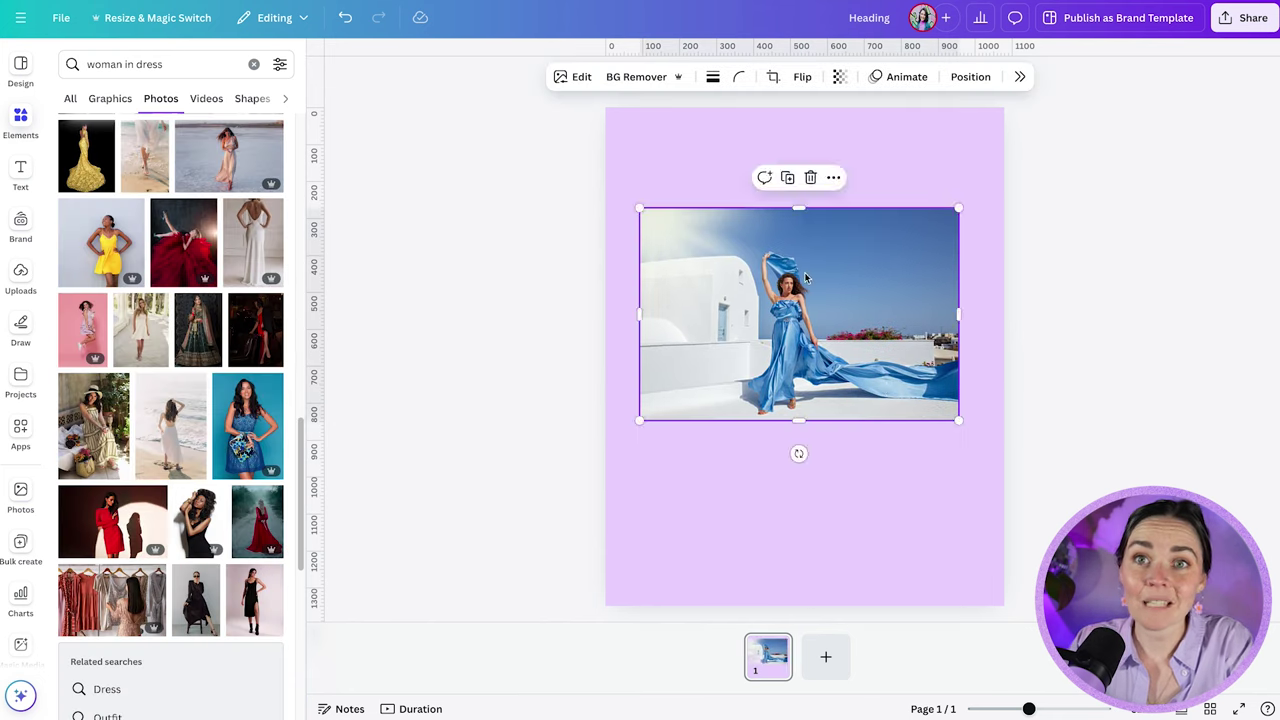
{"action": "key", "text": "Delete"}
{"action": "left_click", "coordinate": [95, 428]}
{"action": "left_click_drag", "start_coordinate": [763, 353], "coordinate": [772, 339]}
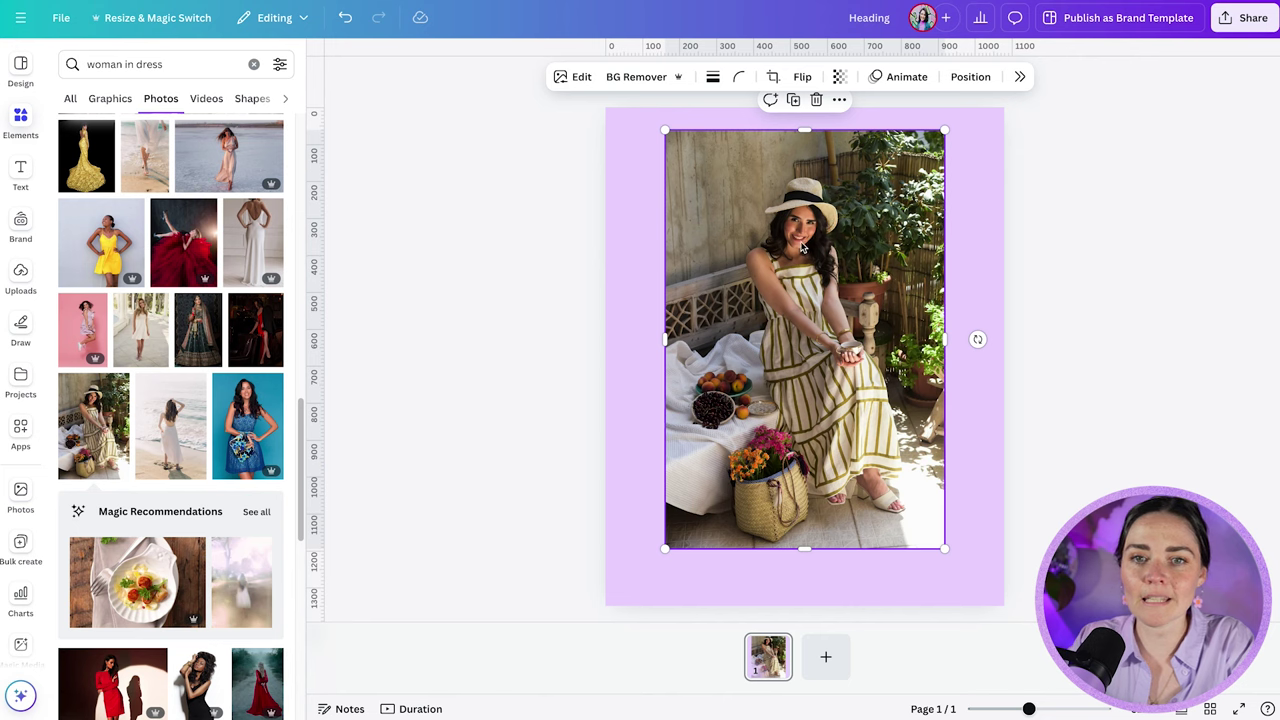
{"action": "left_click", "coordinate": [575, 77]}
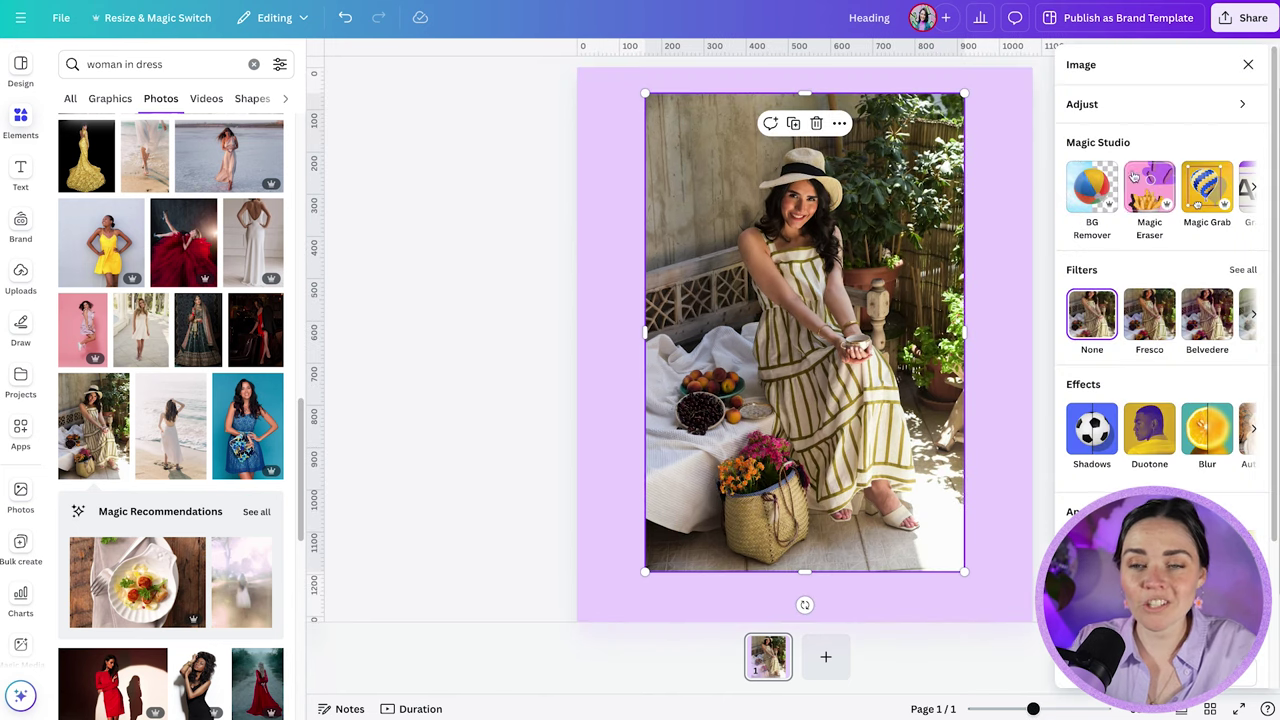
Step: With Magic Grab, mark the woman and bench railing (not the plant) and grab them
{"action": "left_click", "coordinate": [1205, 195]}
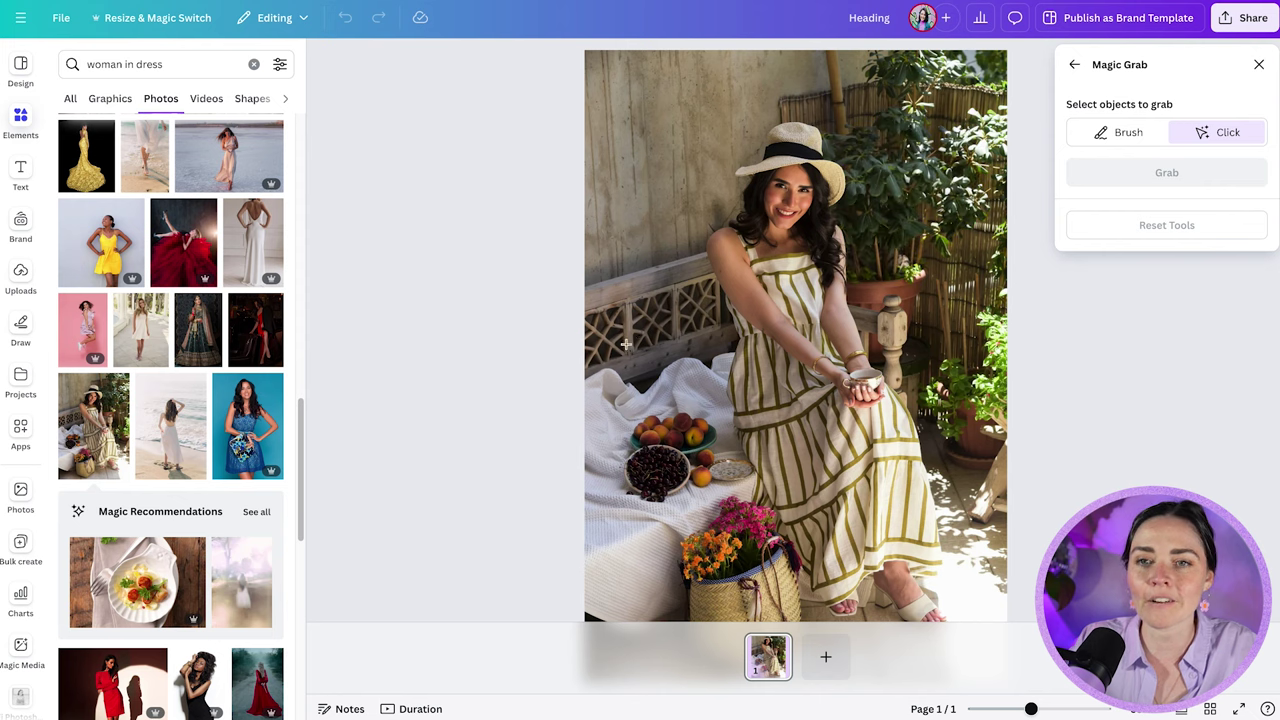
{"action": "left_click", "coordinate": [789, 233]}
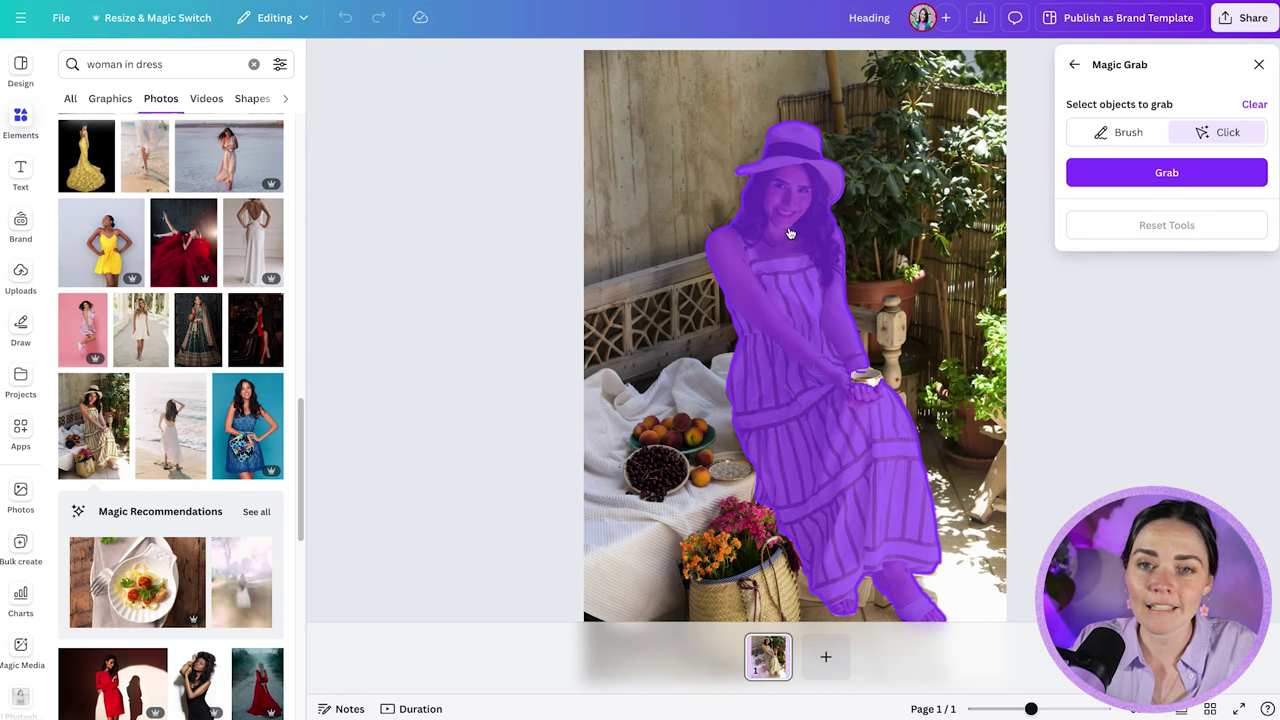
{"action": "left_click", "coordinate": [892, 193]}
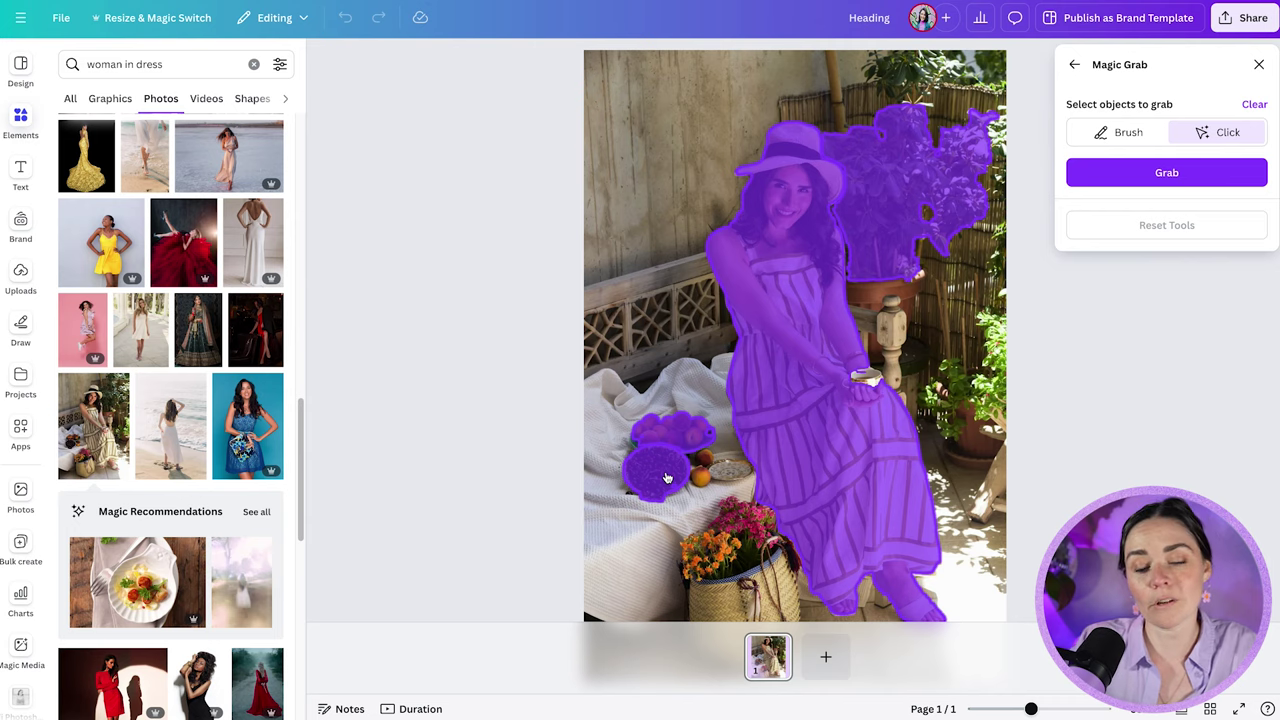
{"action": "left_click", "coordinate": [904, 230]}
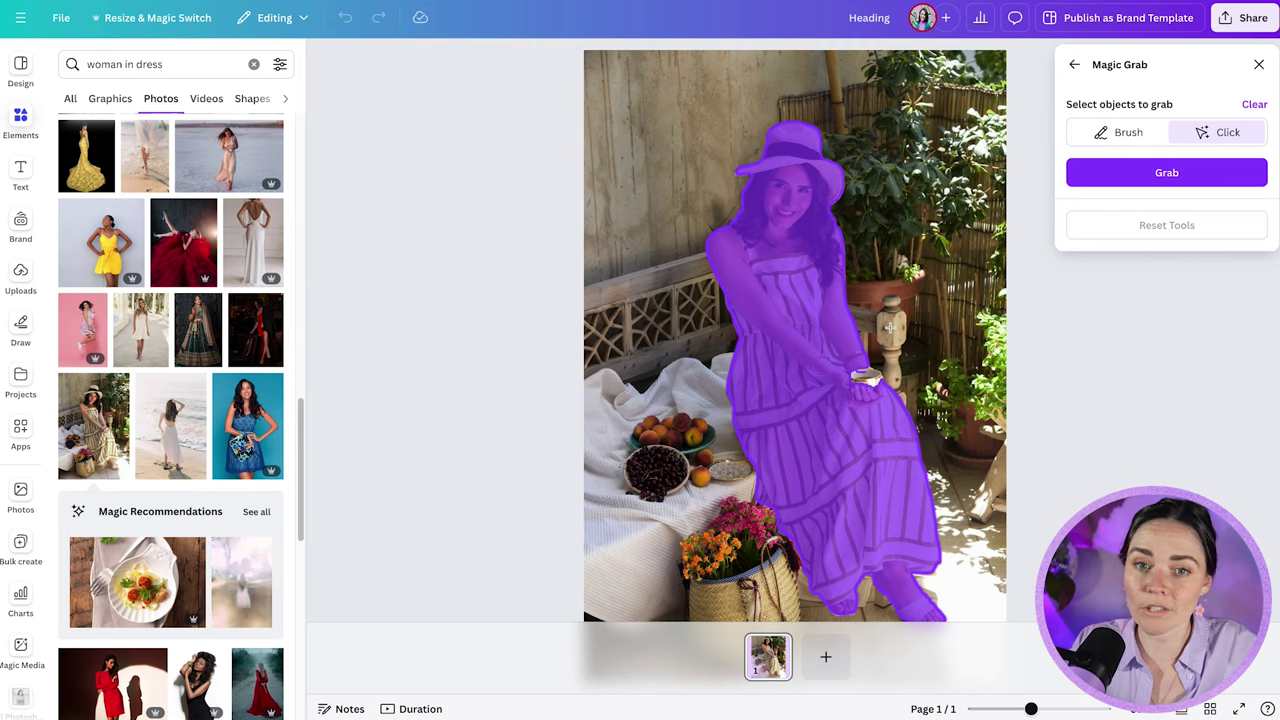
{"action": "left_click", "coordinate": [633, 282]}
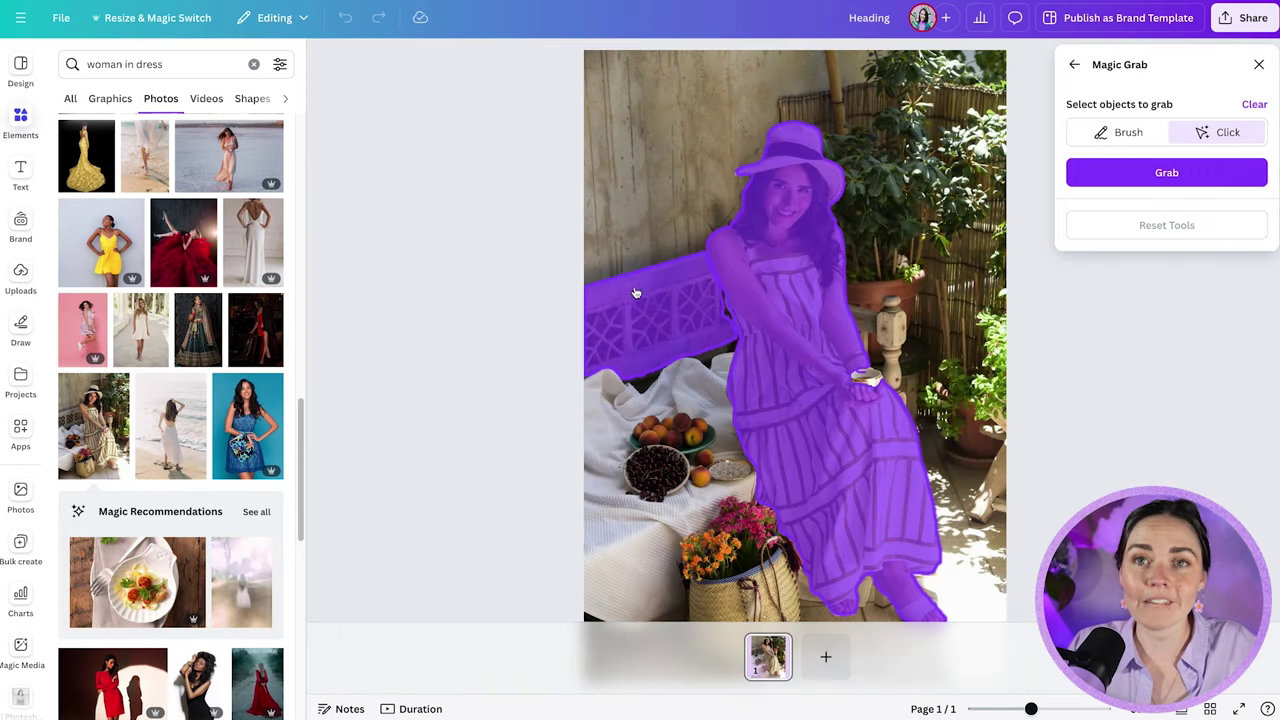
{"action": "left_click", "coordinate": [1220, 172]}
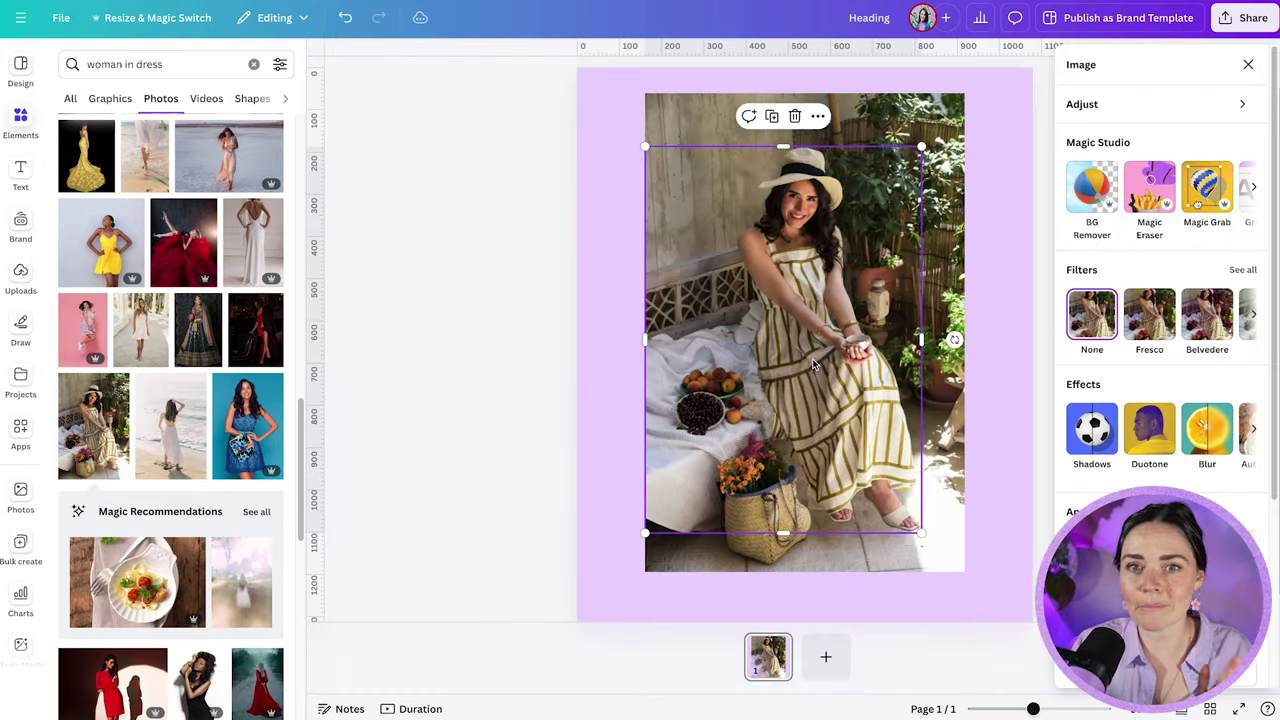
Step: Delete the leftover background photo and centre the striped-dress woman cutout on the page
{"action": "left_click_drag", "start_coordinate": [806, 322], "coordinate": [653, 325]}
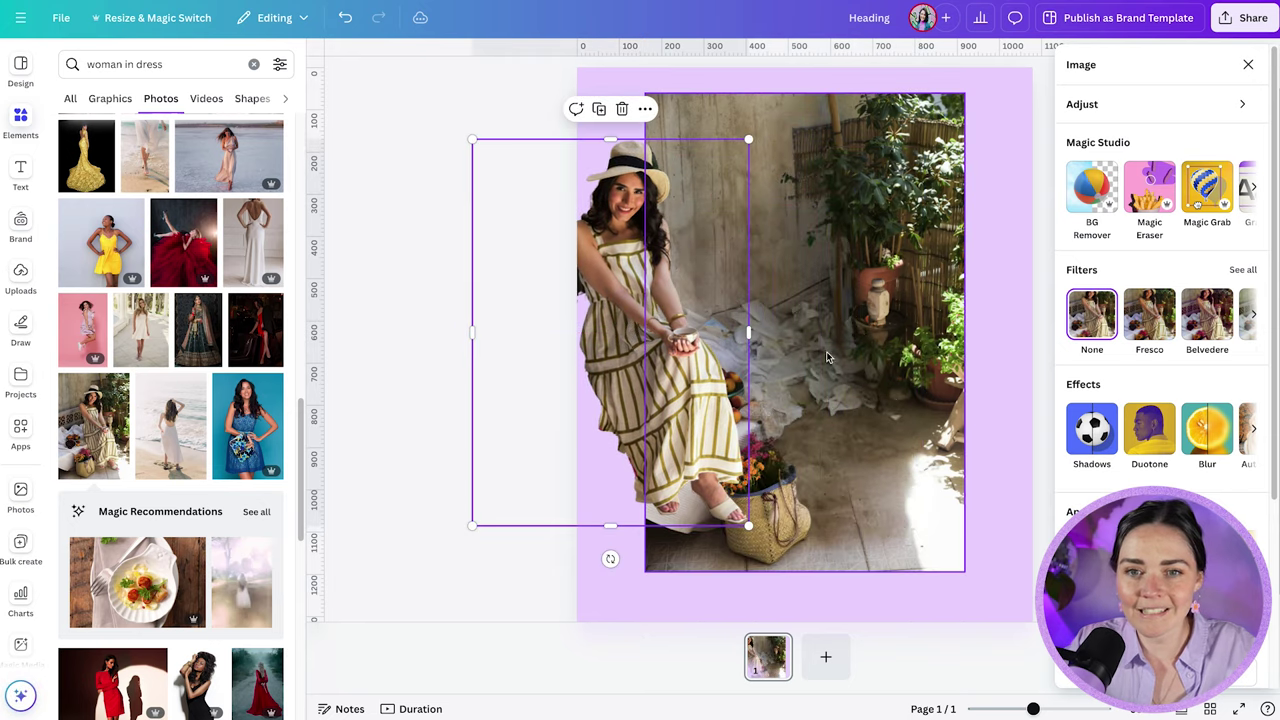
{"action": "left_click_drag", "start_coordinate": [825, 364], "coordinate": [911, 338]}
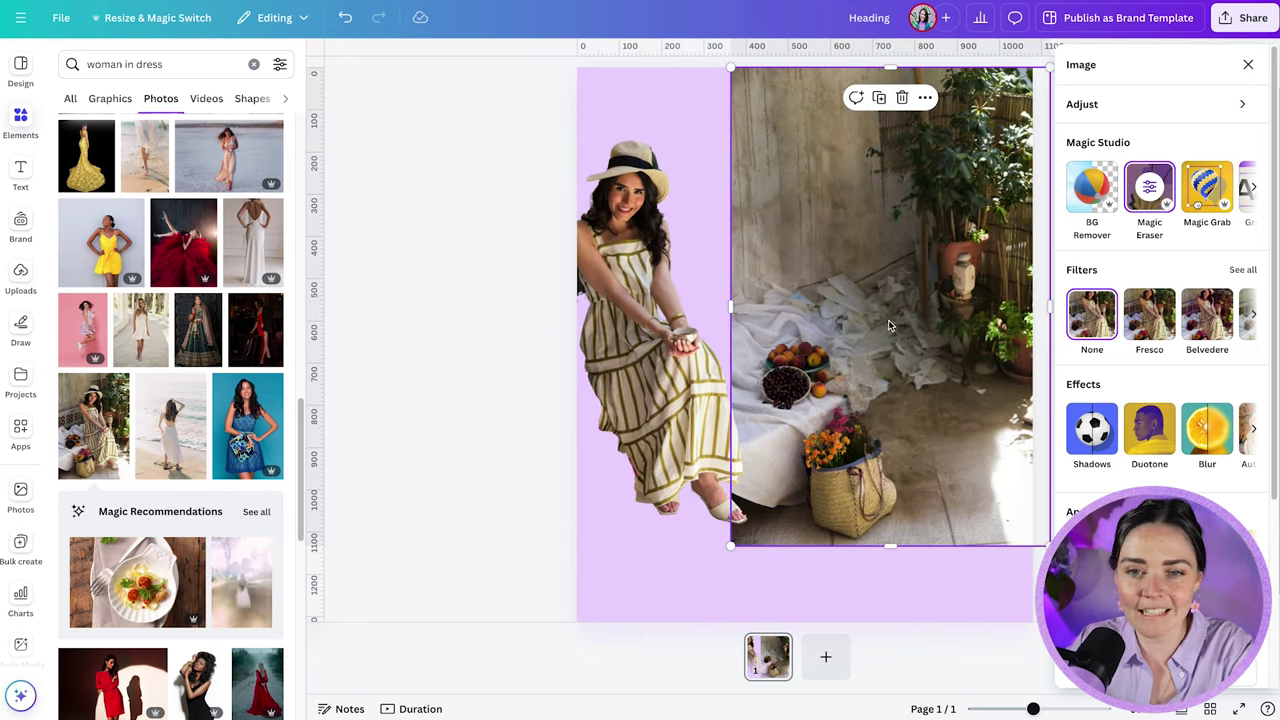
{"action": "scroll", "coordinate": [890, 325], "scroll_direction": "up", "scroll_amount": 3}
{"action": "scroll", "coordinate": [902, 328], "scroll_direction": "down", "scroll_amount": 3}
{"action": "left_click_drag", "start_coordinate": [935, 308], "coordinate": [914, 339]}
{"action": "key", "text": "Delete"}
{"action": "left_click_drag", "start_coordinate": [669, 312], "coordinate": [860, 318]}
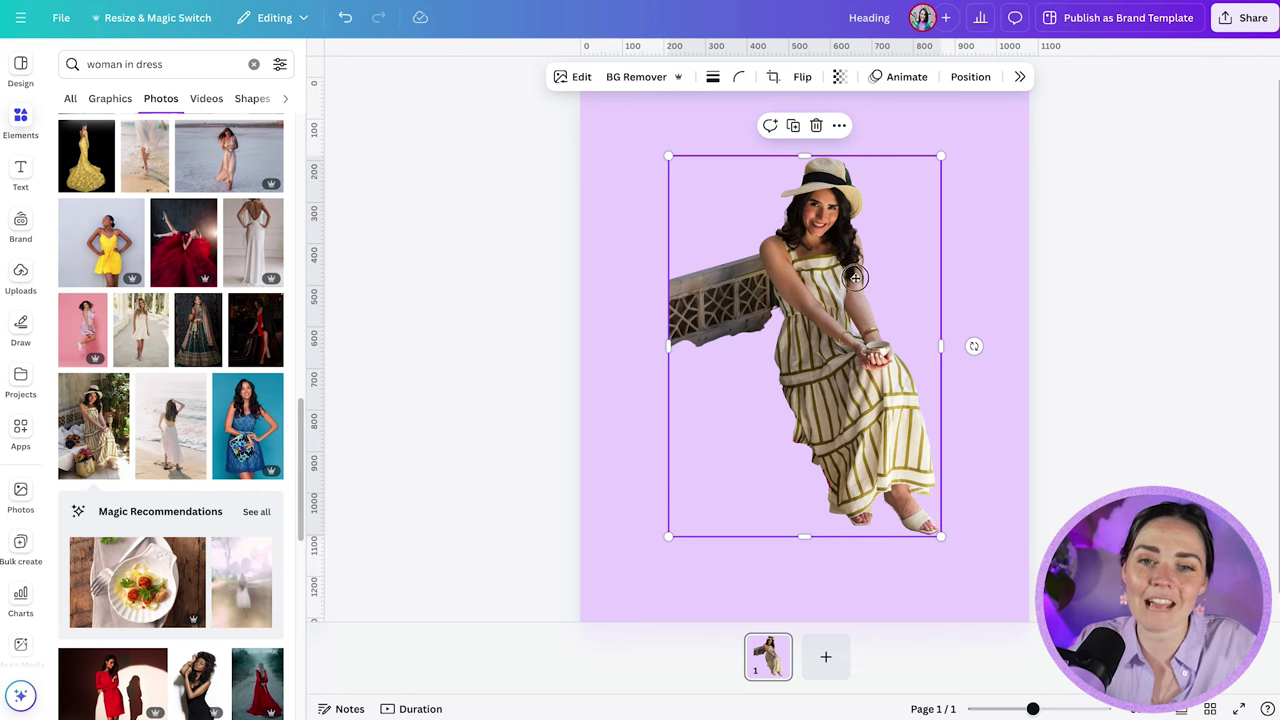
{"action": "left_click_drag", "start_coordinate": [857, 345], "coordinate": [857, 328]}
Step: Replace the cutout with the full striped-dress photo and round its corners
{"action": "left_click_drag", "start_coordinate": [735, 263], "coordinate": [741, 282]}
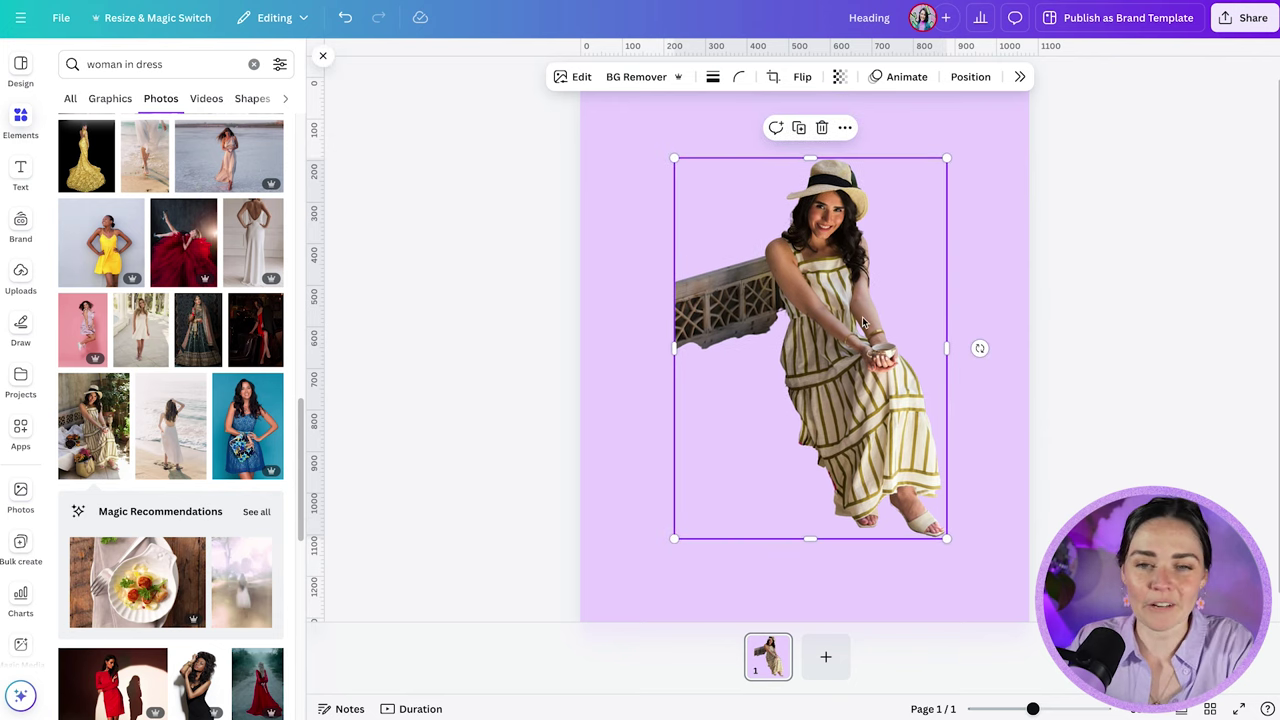
{"action": "left_click_drag", "start_coordinate": [95, 430], "coordinate": [843, 292]}
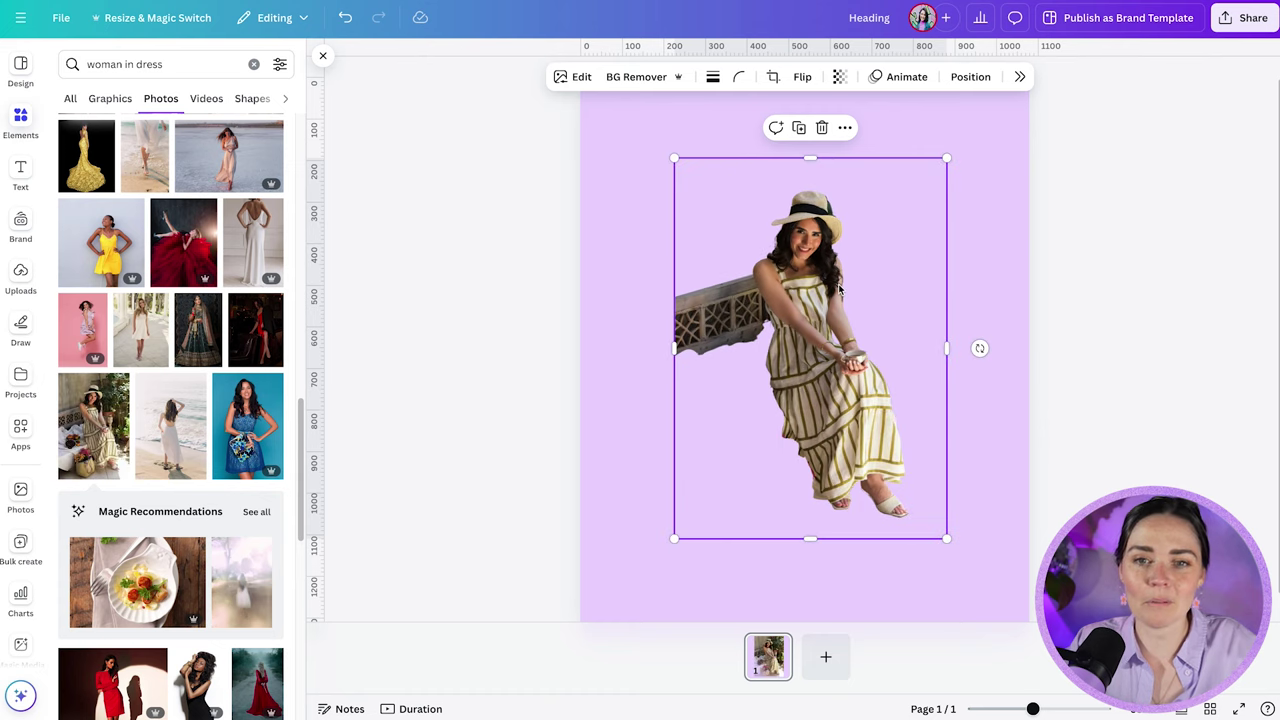
{"action": "left_click", "coordinate": [741, 77]}
{"action": "left_click_drag", "start_coordinate": [666, 136], "coordinate": [700, 134]}
Step: Give the striped-dress photo a solid border of weight 4
{"action": "left_click", "coordinate": [712, 77]}
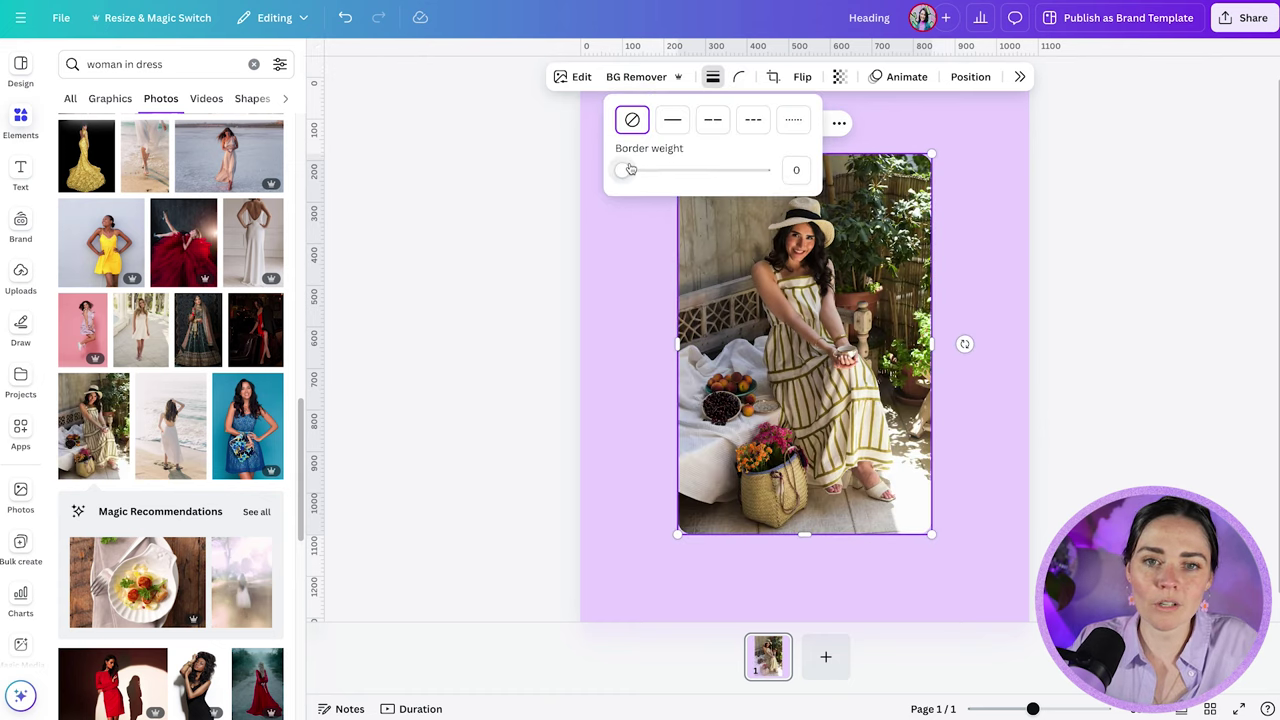
{"action": "left_click_drag", "start_coordinate": [622, 170], "coordinate": [640, 170]}
{"action": "key", "text": "Escape"}
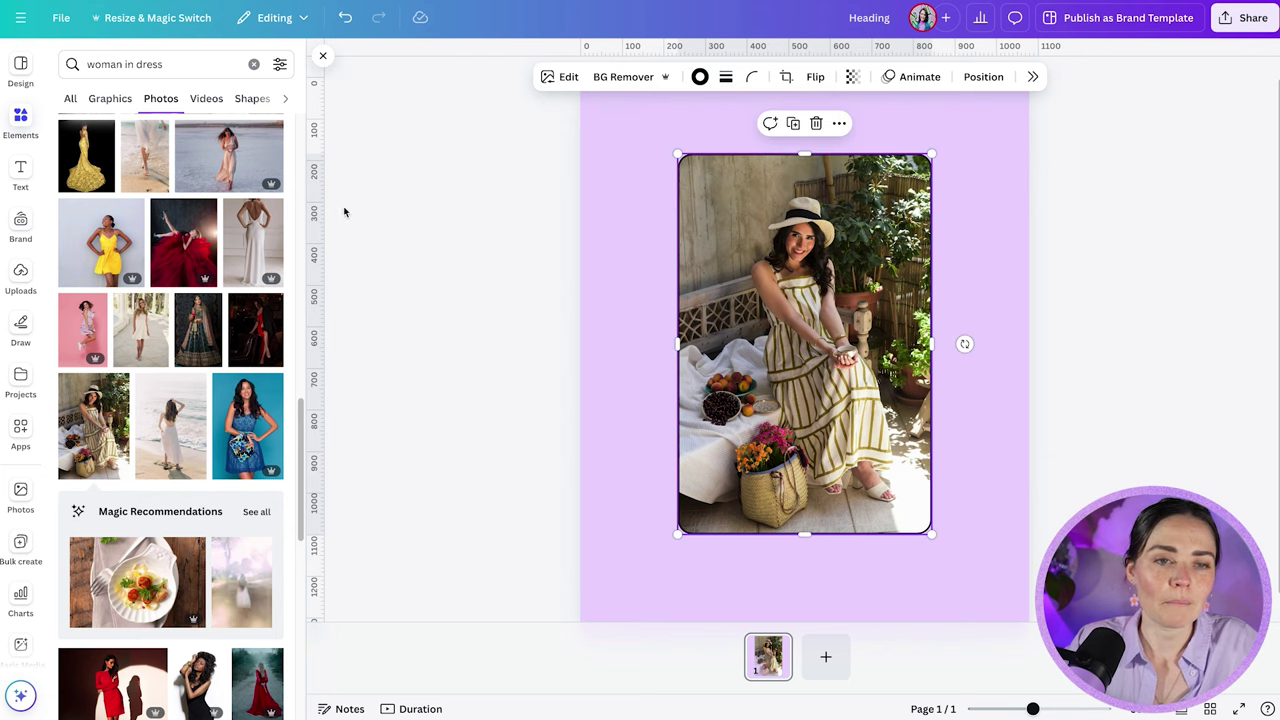
{"action": "left_click", "coordinate": [178, 66]}
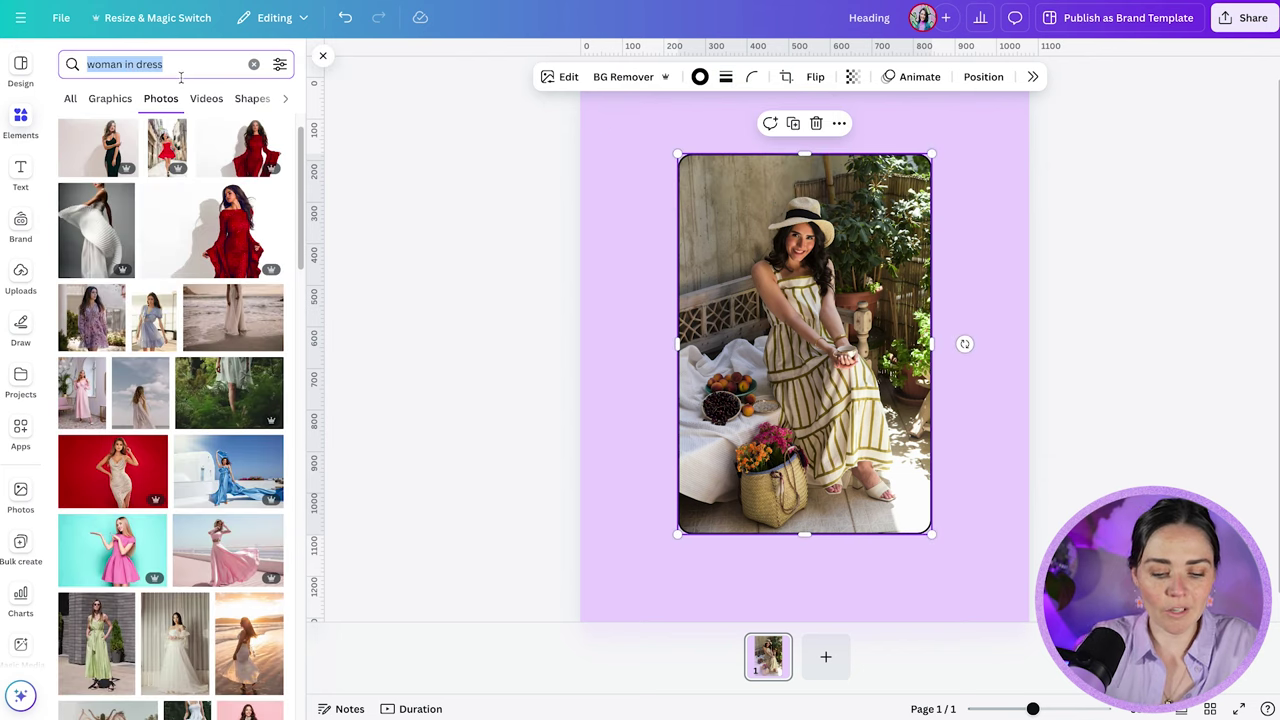
Step: Find a pink flower-field photo via 'purple flowers' and make it the page background
{"action": "type", "text": "purple flowers"}
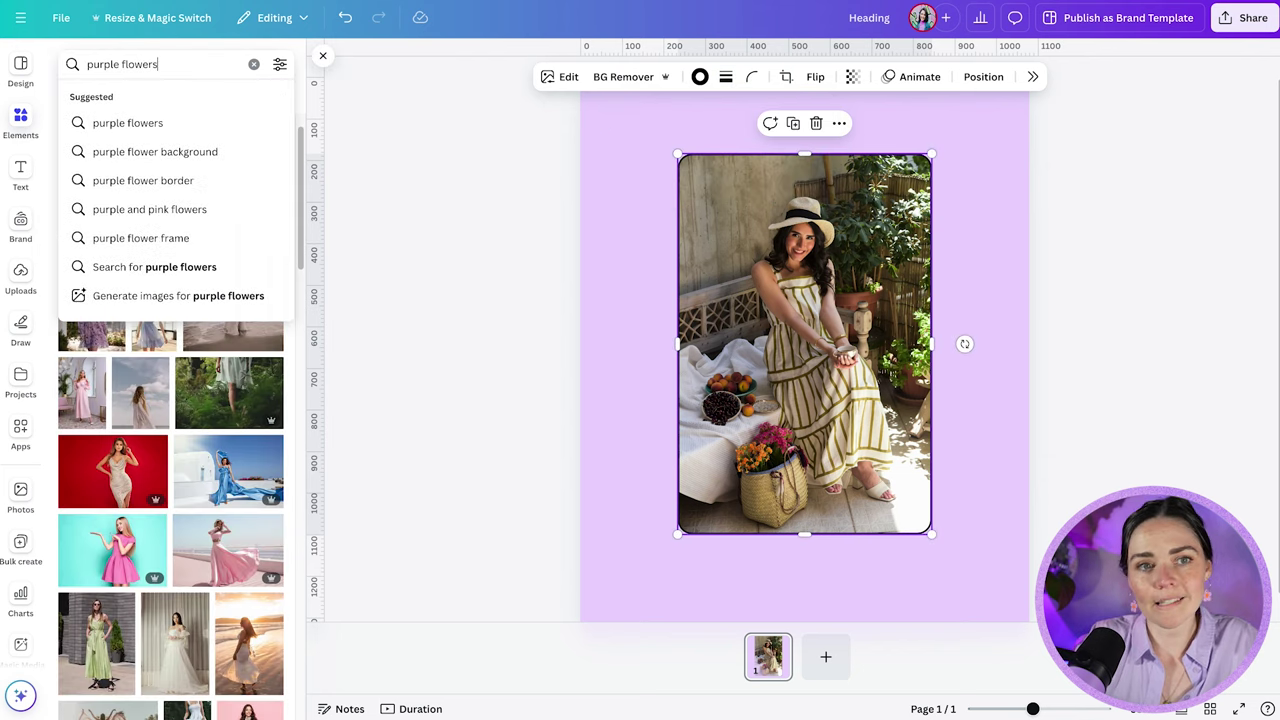
{"action": "key", "text": "Return"}
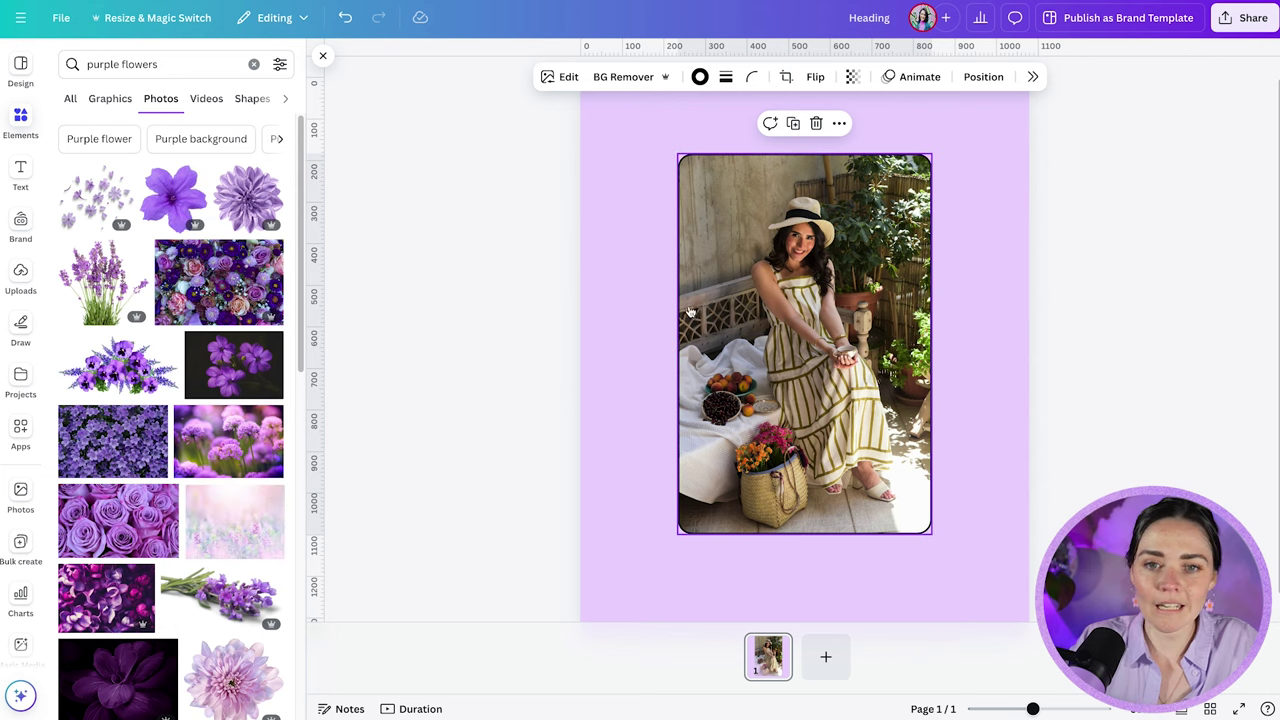
{"action": "left_click", "coordinate": [222, 525]}
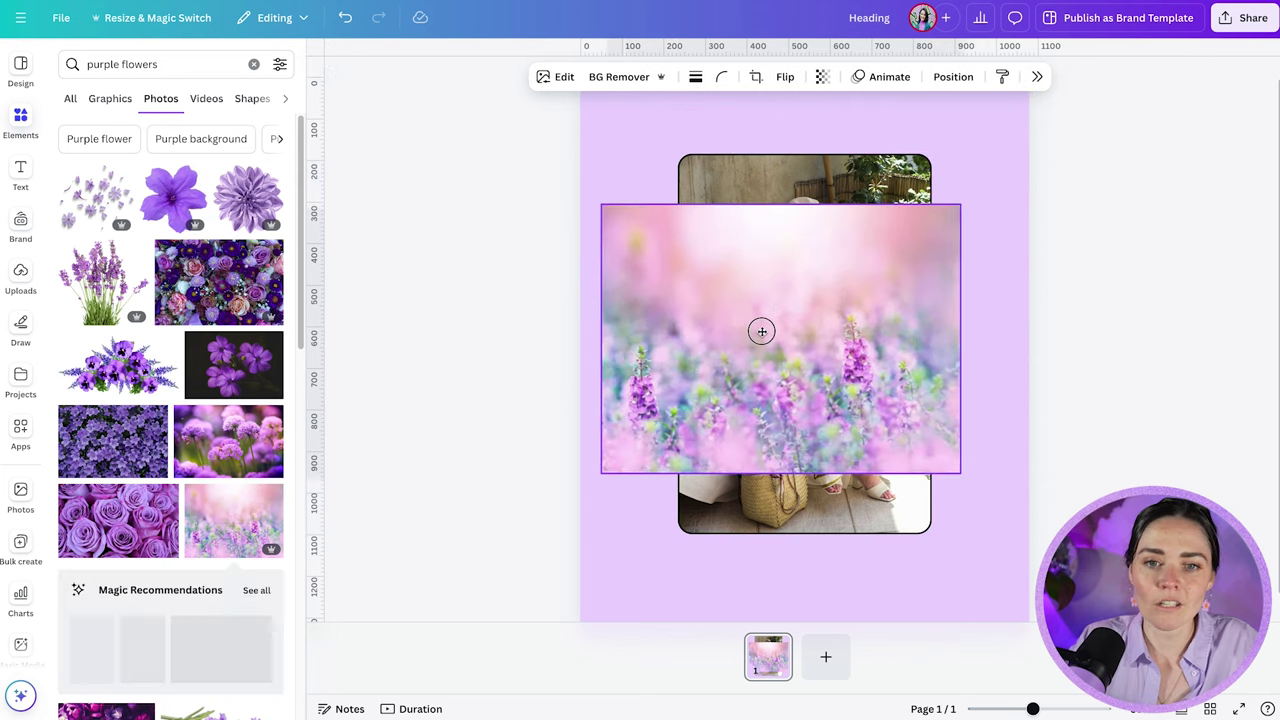
{"action": "right_click", "coordinate": [669, 314]}
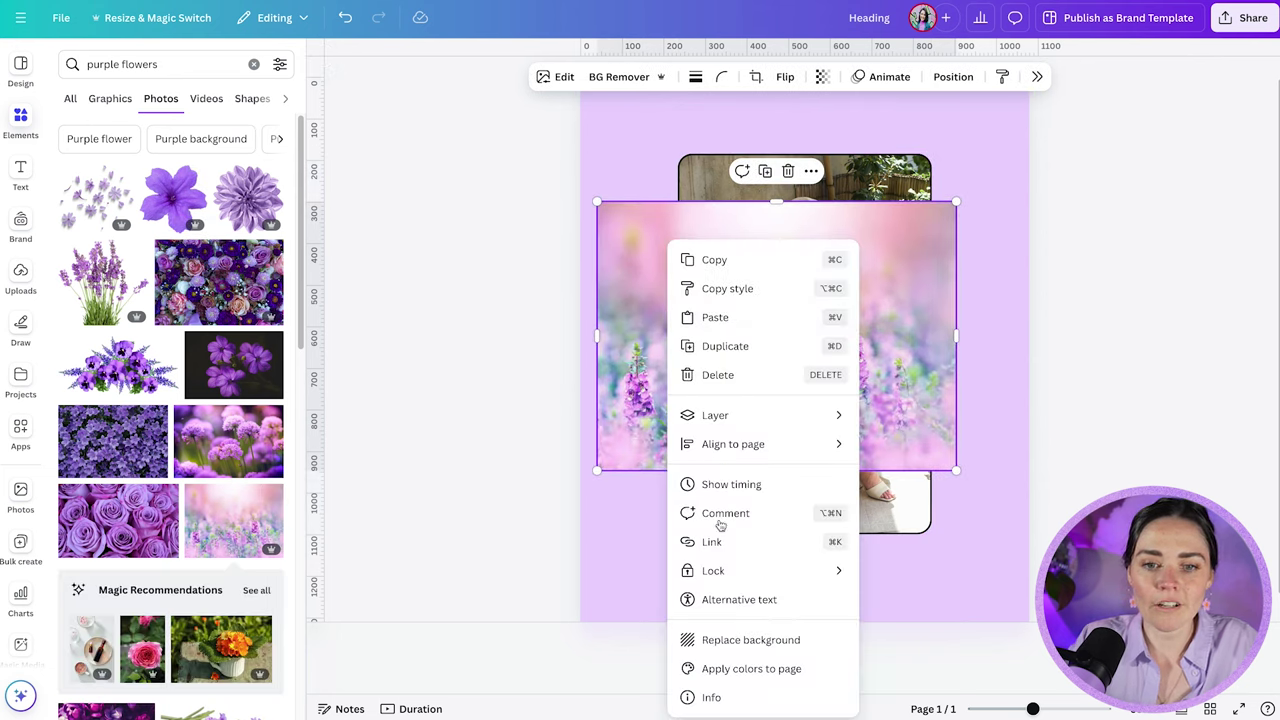
{"action": "left_click", "coordinate": [742, 640]}
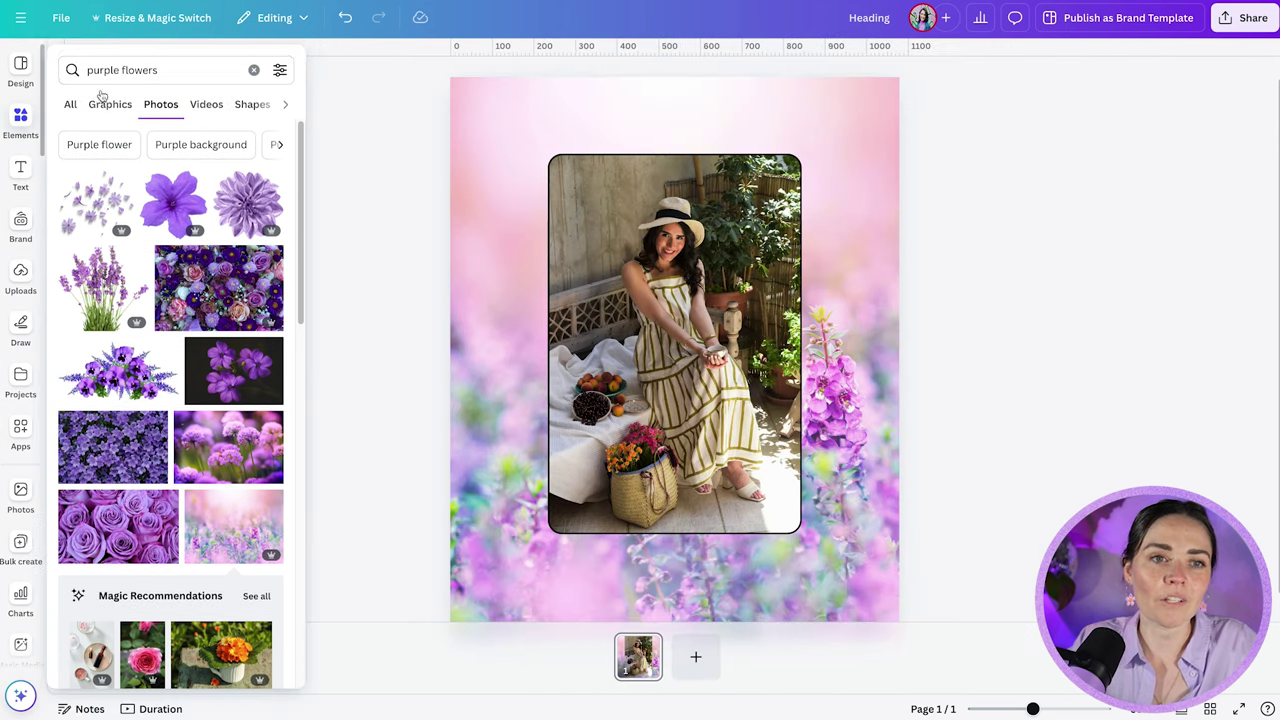
Step: Add a dark purple flower graphic, shrunk and placed at the photo's lower right
{"action": "left_click", "coordinate": [157, 74]}
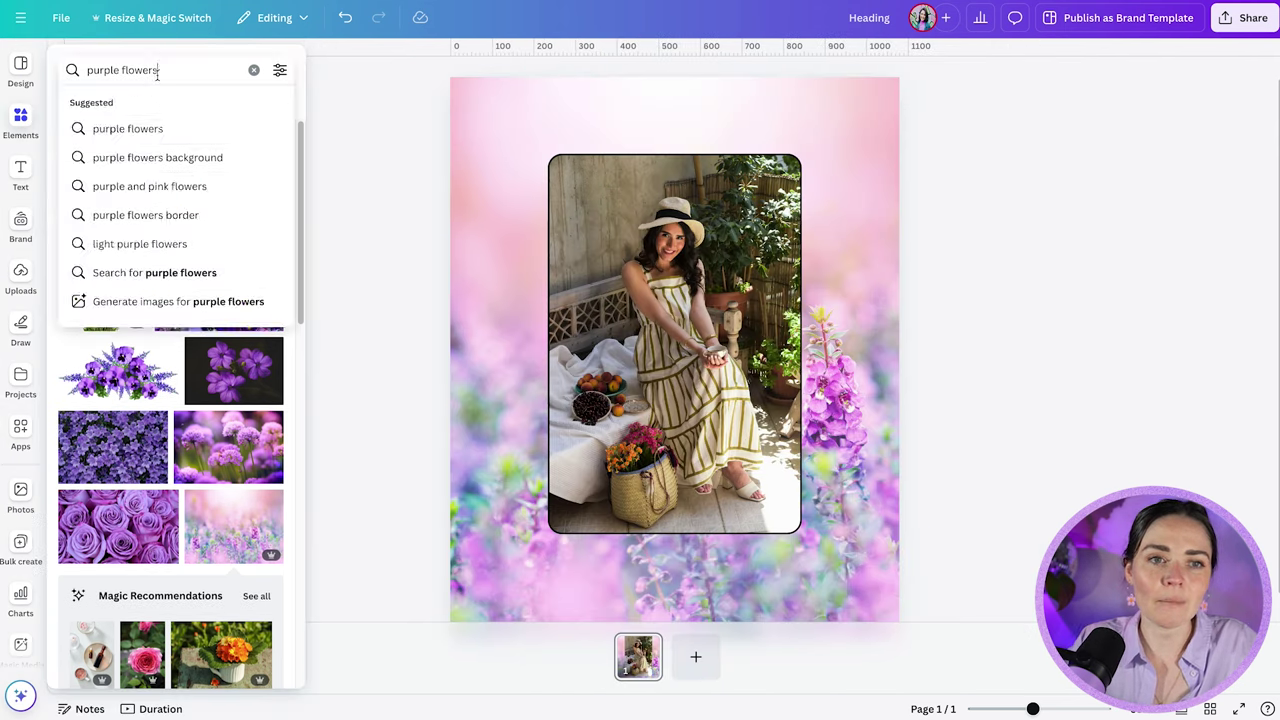
{"action": "double_click", "coordinate": [157, 74]}
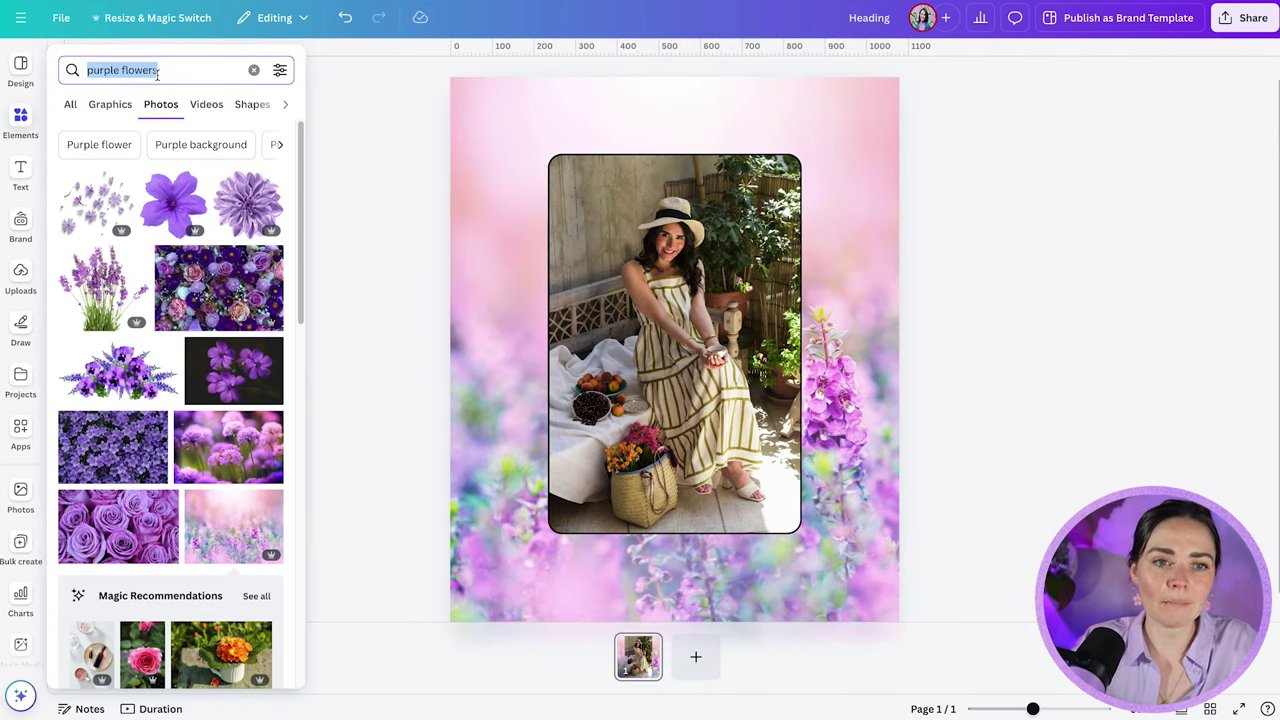
{"action": "left_click", "coordinate": [111, 106]}
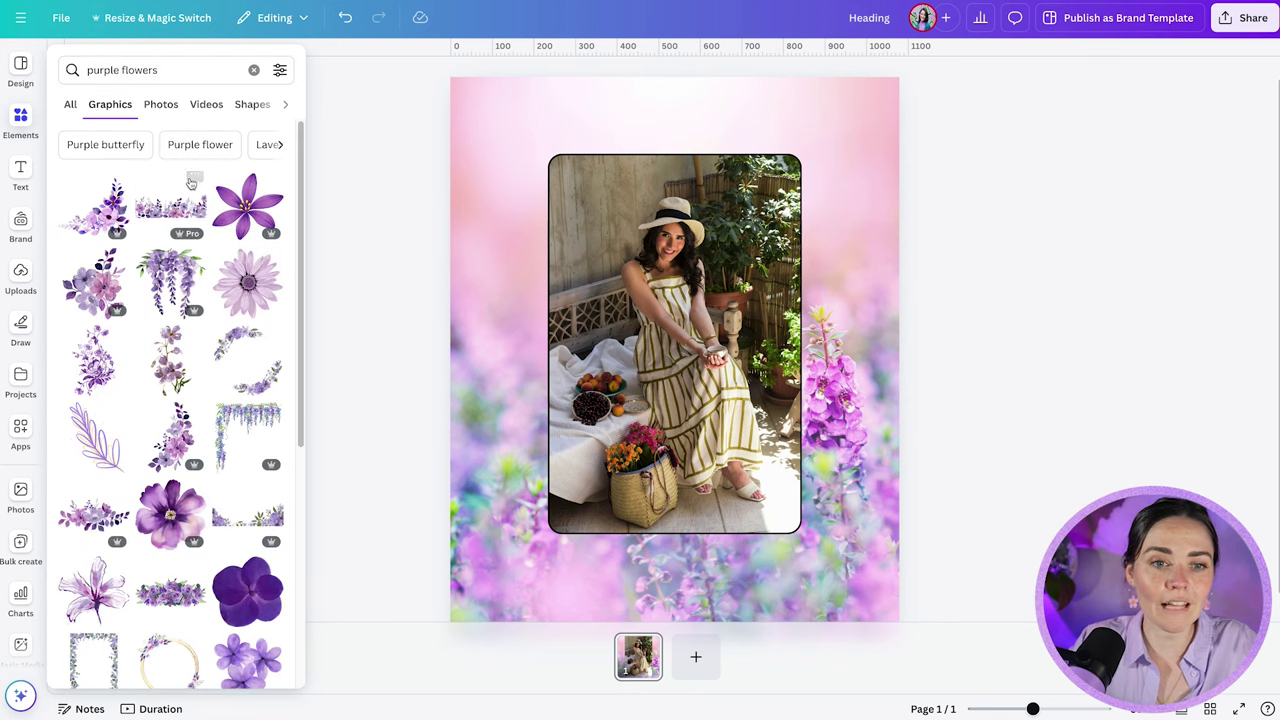
{"action": "left_click", "coordinate": [247, 591]}
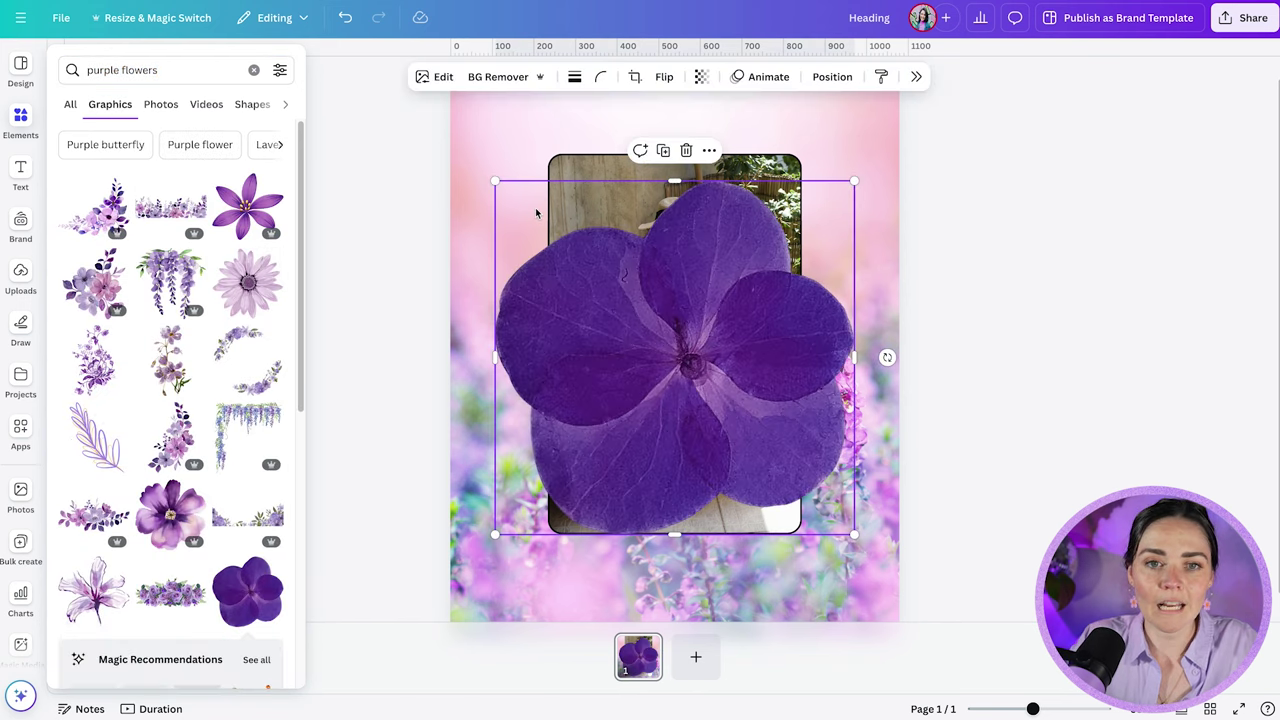
{"action": "left_click_drag", "start_coordinate": [494, 181], "coordinate": [794, 508]}
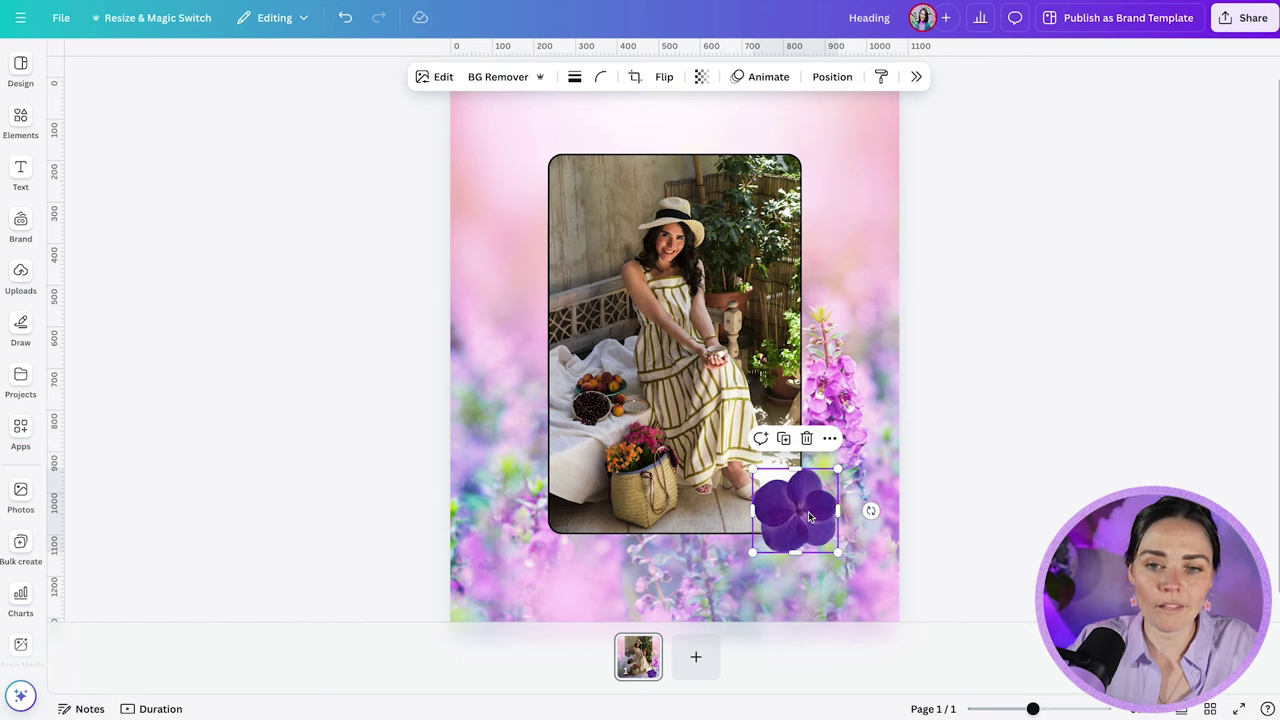
Step: Duplicate the flower, then shrink the copy and overlap it above the first one
{"action": "left_click", "coordinate": [783, 438]}
{"action": "left_click_drag", "start_coordinate": [800, 500], "coordinate": [817, 391]}
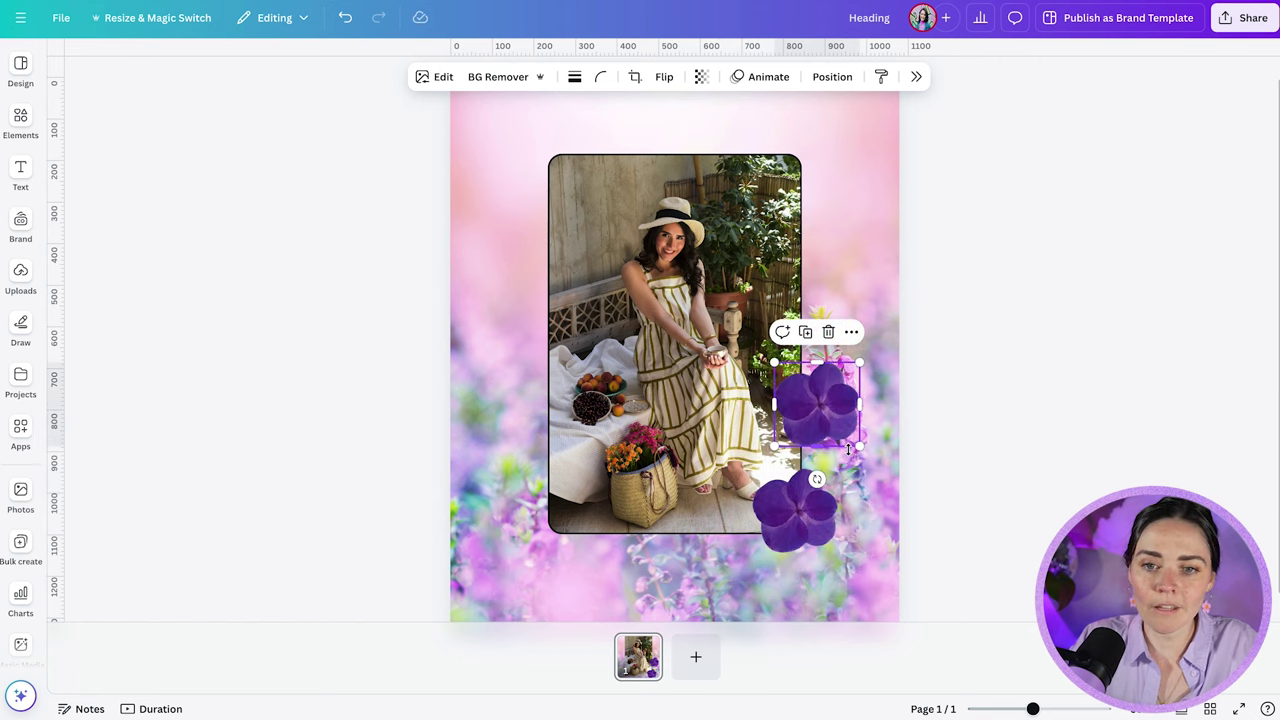
{"action": "left_click_drag", "start_coordinate": [848, 450], "coordinate": [808, 482]}
Step: Add a heading reading 'Floral Dreams' and move it to the top of the page
{"action": "left_click", "coordinate": [20, 171]}
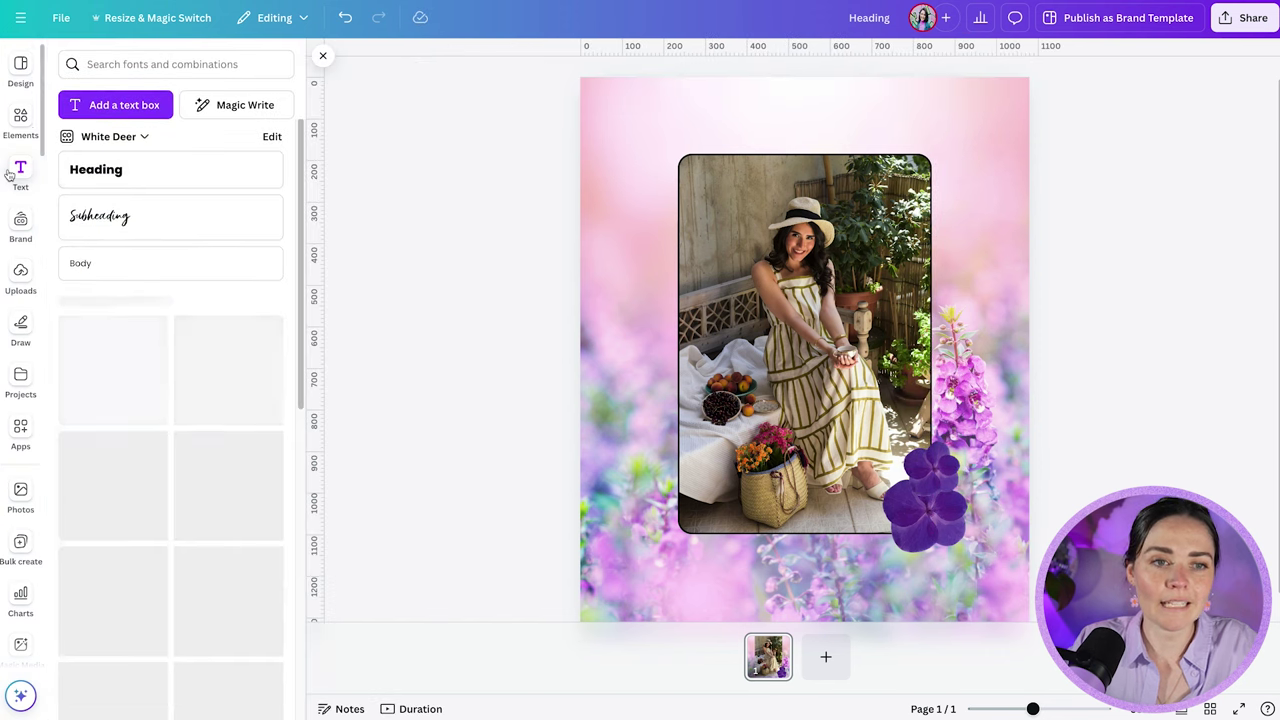
{"action": "left_click", "coordinate": [128, 177]}
{"action": "type", "text": "Floral Dreams"}
{"action": "left_click_drag", "start_coordinate": [855, 305], "coordinate": [855, 160]}
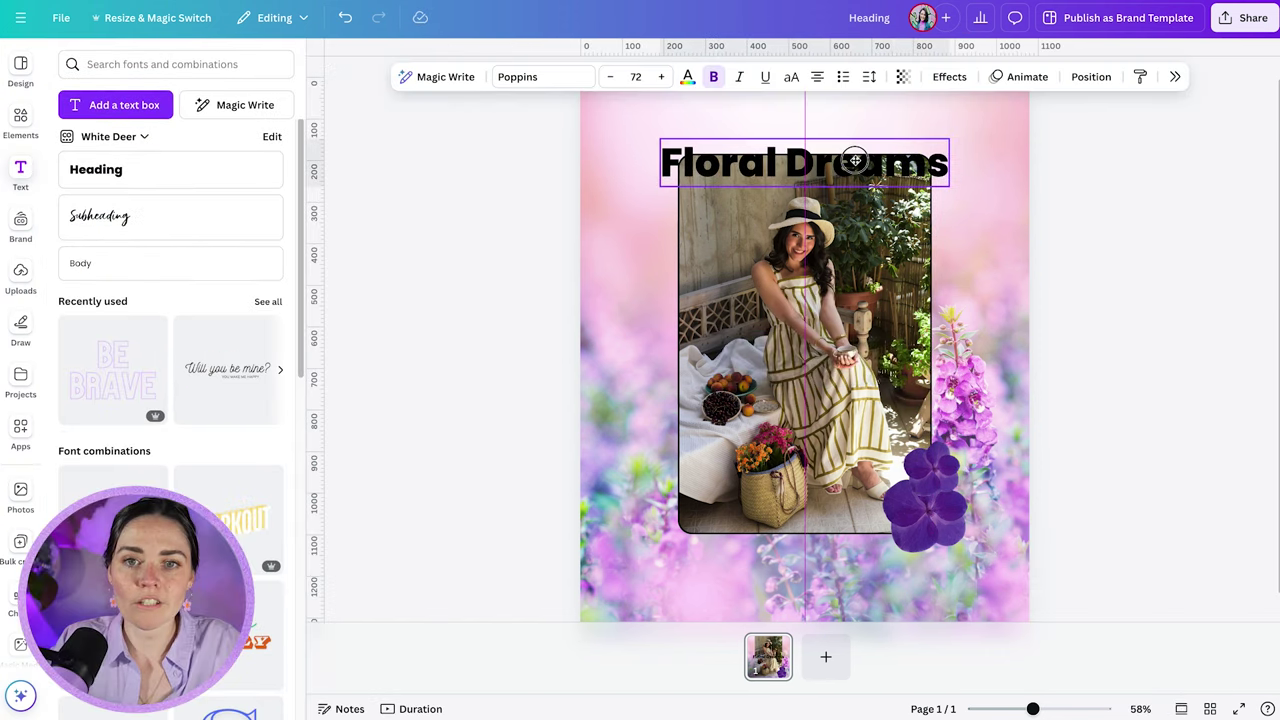
Step: Set the title font to Handelson Three, found by searching 'cursive'
{"action": "left_click", "coordinate": [528, 77]}
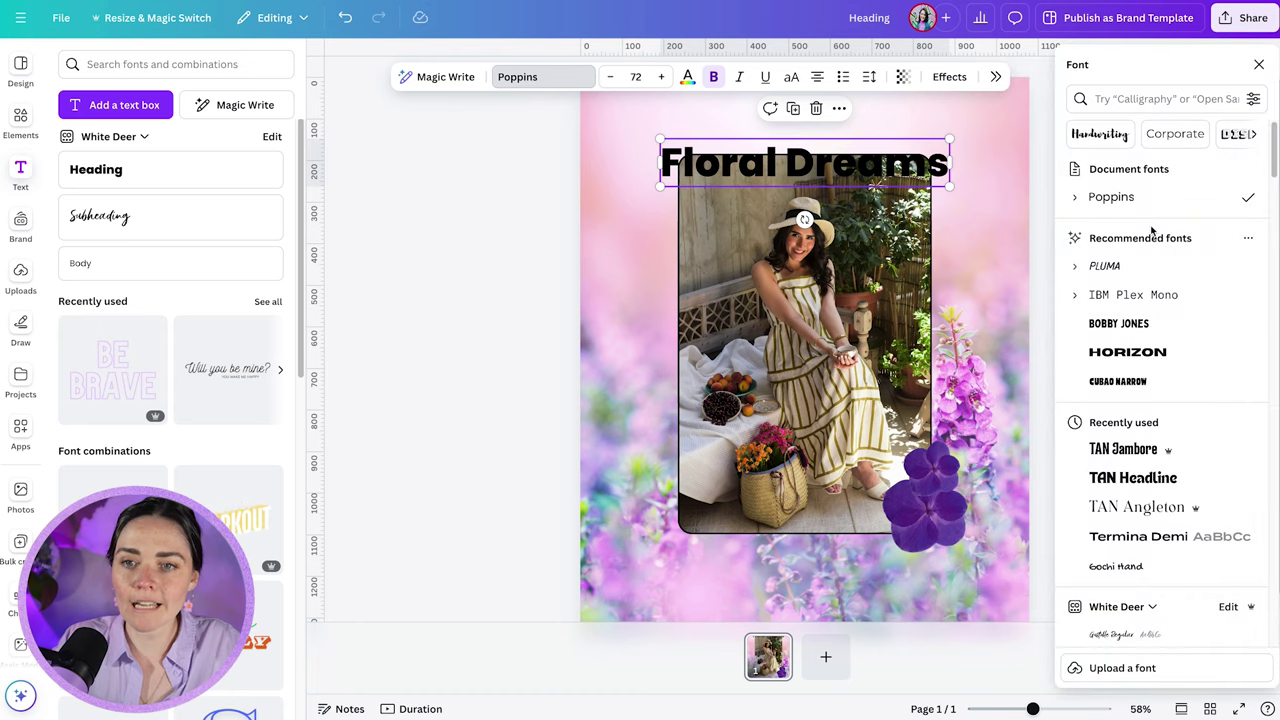
{"action": "left_click", "coordinate": [1113, 108]}
{"action": "type", "text": "cursive"}
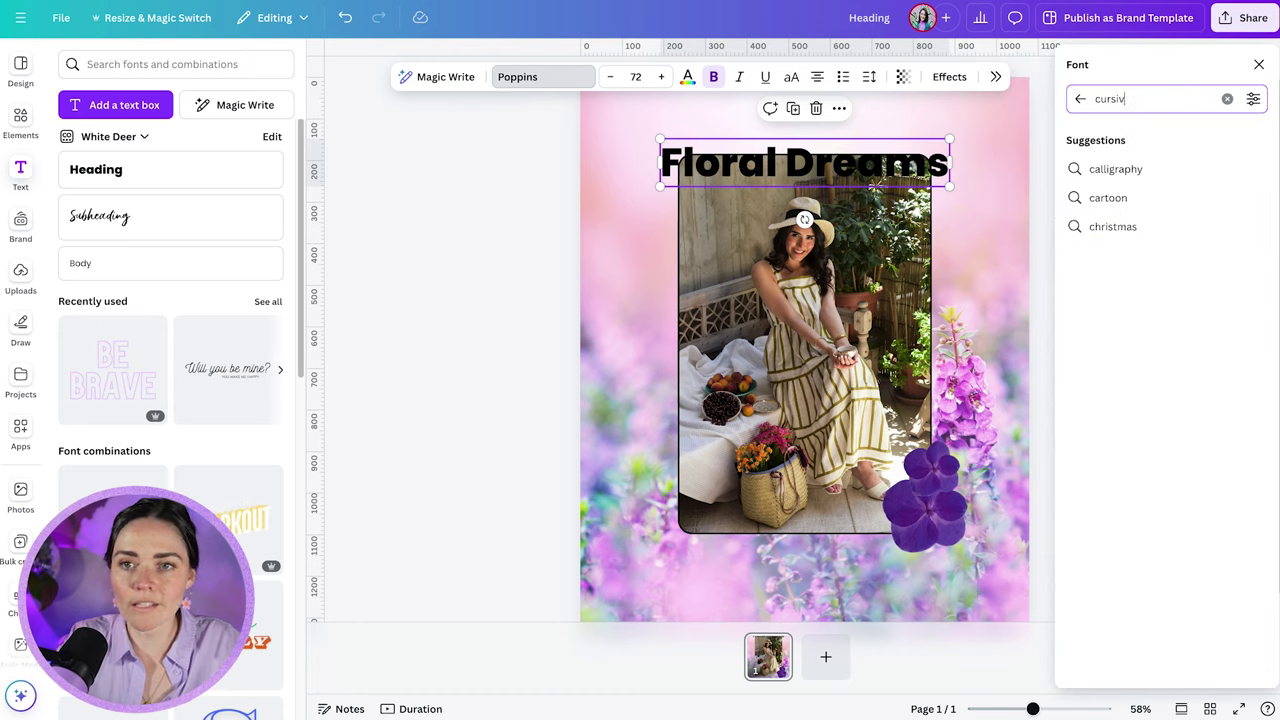
{"action": "left_click", "coordinate": [1120, 351]}
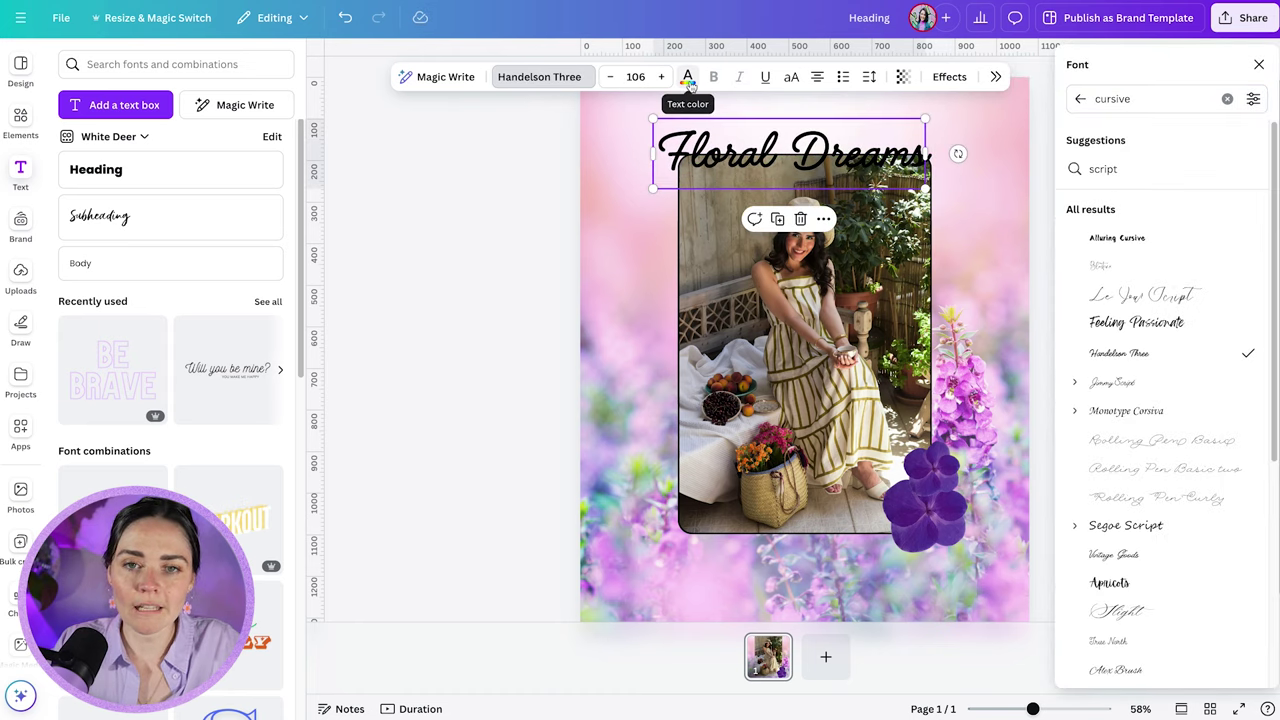
Step: Recolour the title purple #5C359A, sampled from the flower graphic with the eyedropper
{"action": "left_click", "coordinate": [688, 80]}
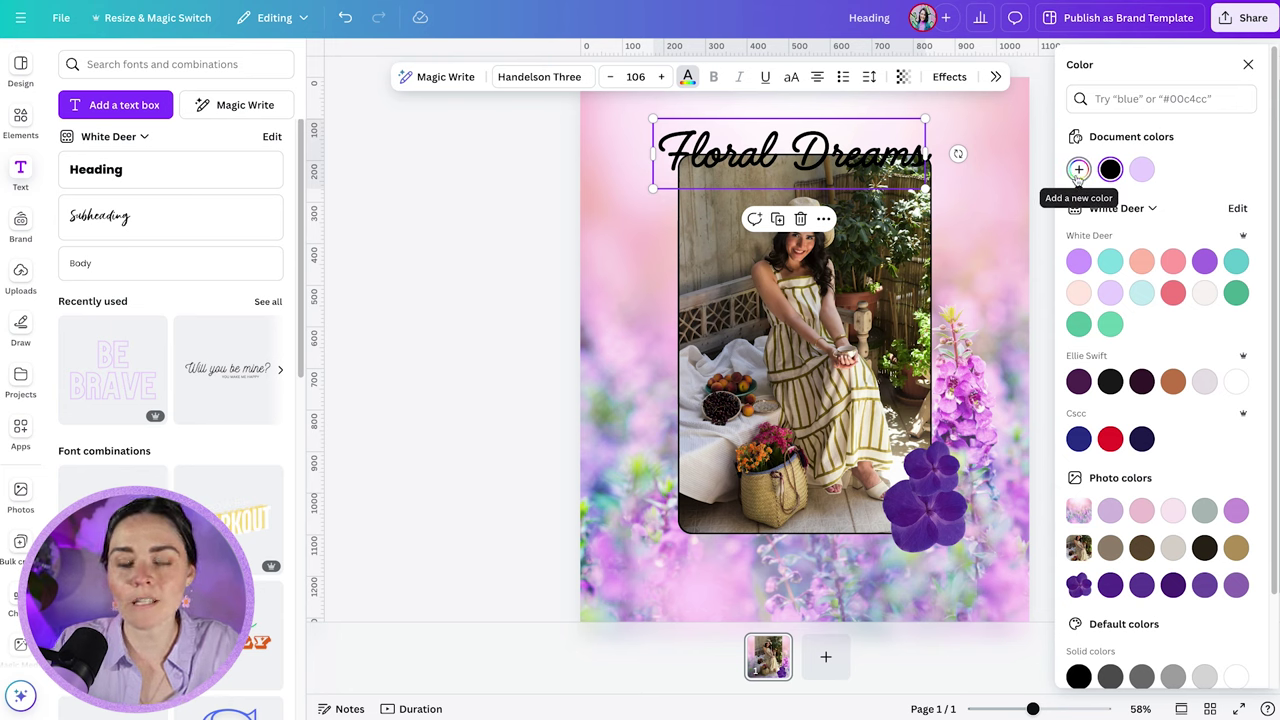
{"action": "left_click", "coordinate": [1078, 170]}
{"action": "left_click_drag", "start_coordinate": [1088, 290], "coordinate": [1125, 290]}
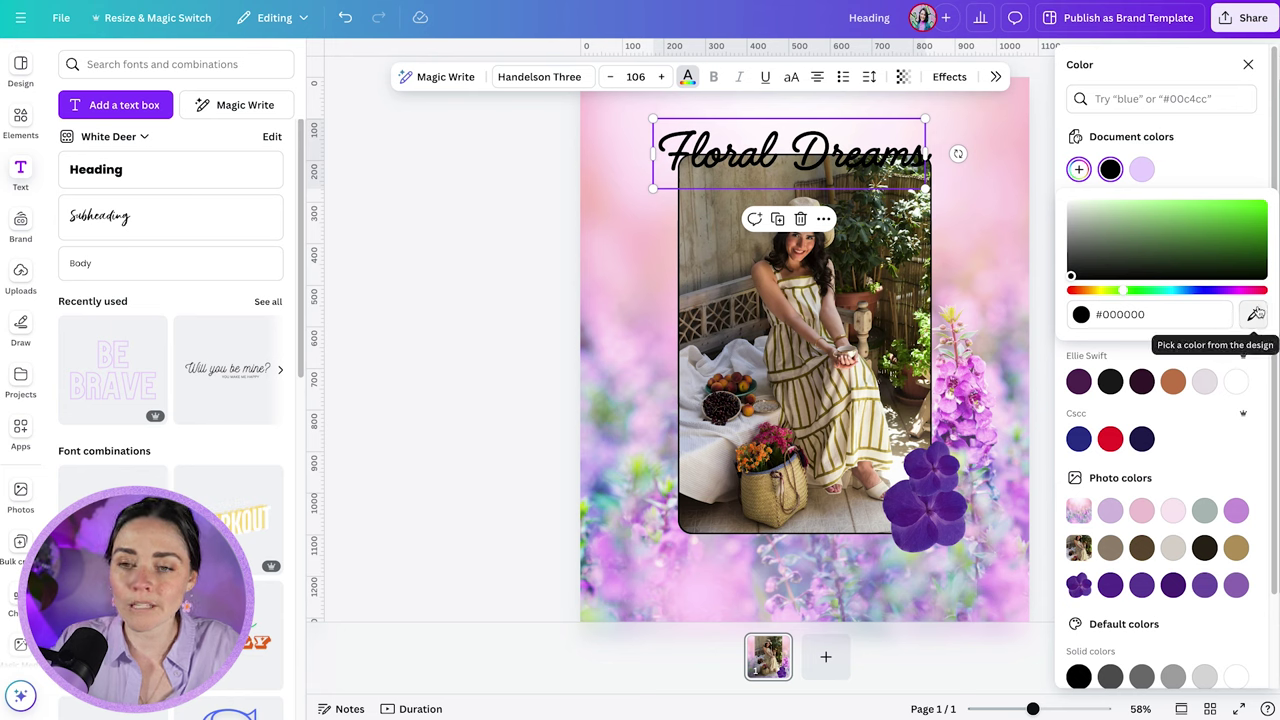
{"action": "left_click", "coordinate": [1254, 315]}
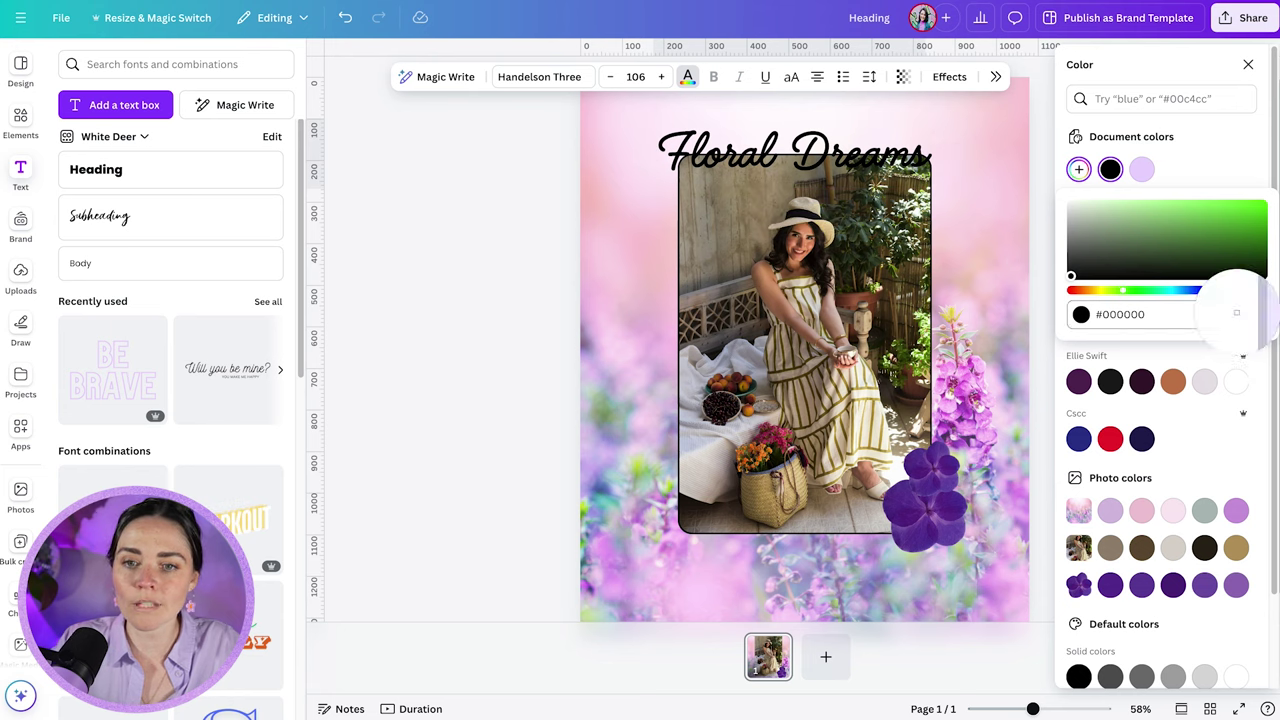
{"action": "left_click", "coordinate": [927, 488]}
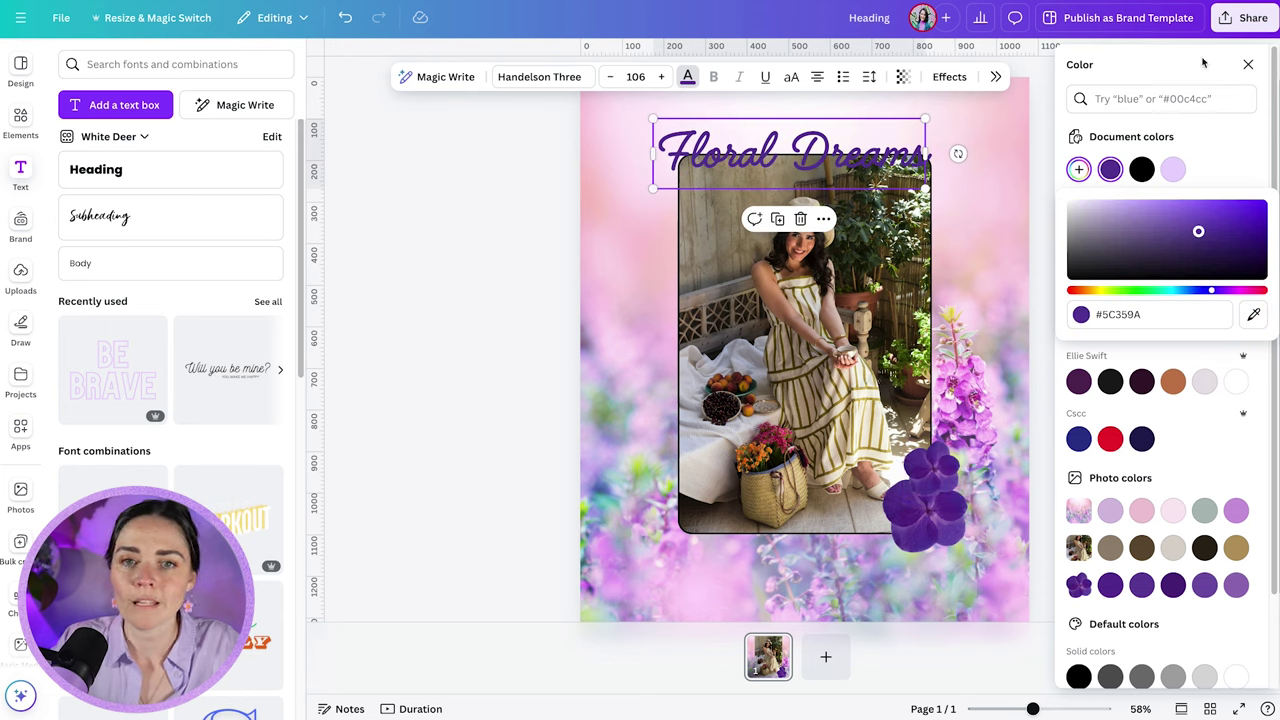
{"action": "left_click", "coordinate": [533, 218]}
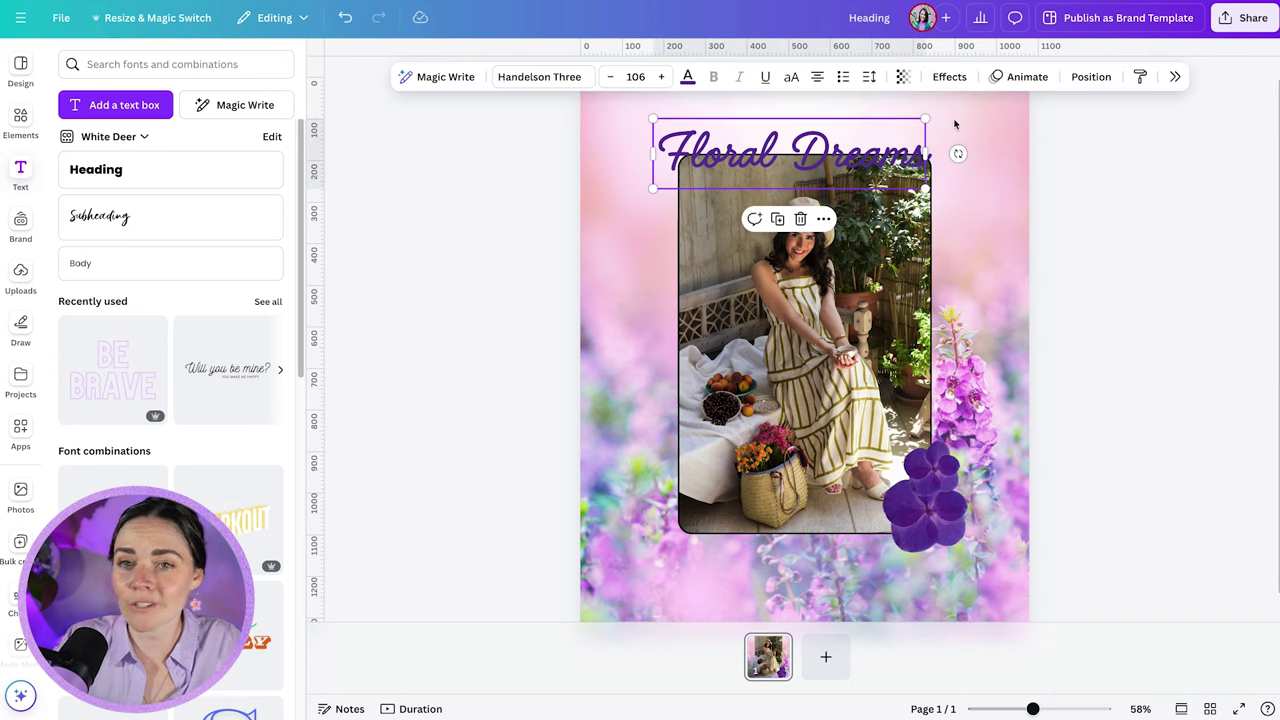
Step: Give the title an Outline effect in near-white #FEF8FC at thickness 100
{"action": "left_click", "coordinate": [943, 79]}
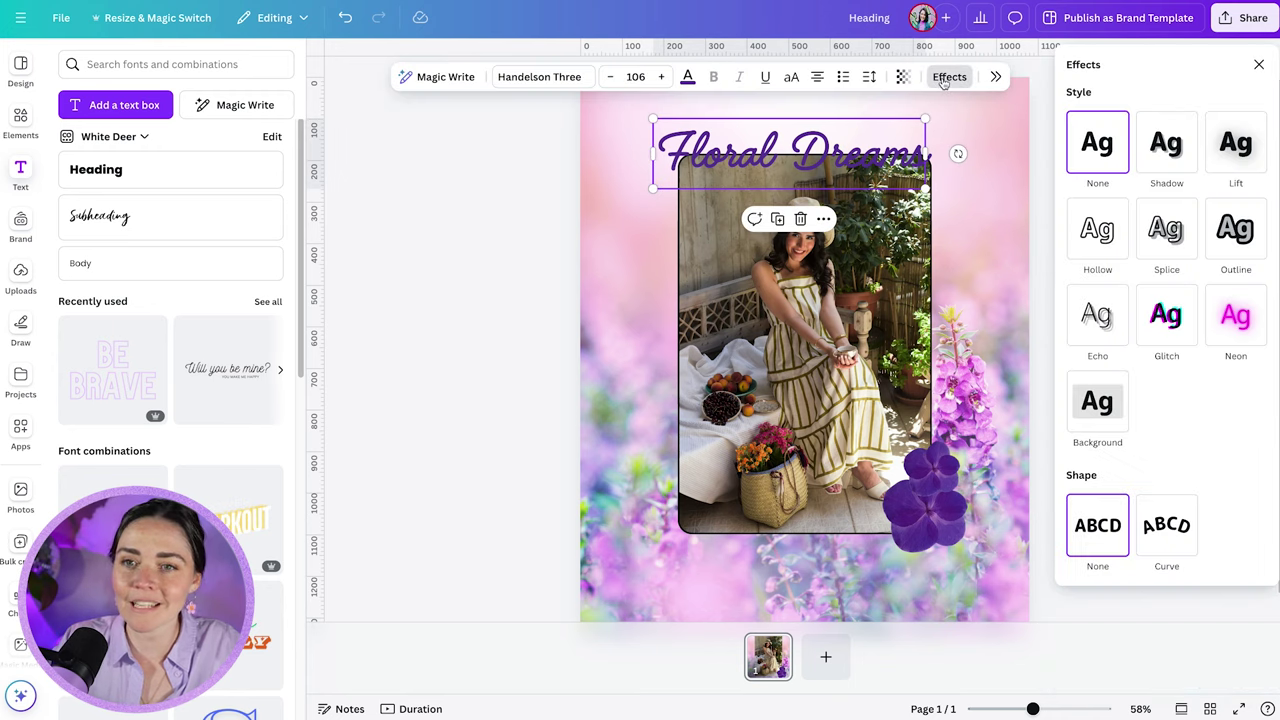
{"action": "left_click", "coordinate": [1236, 230]}
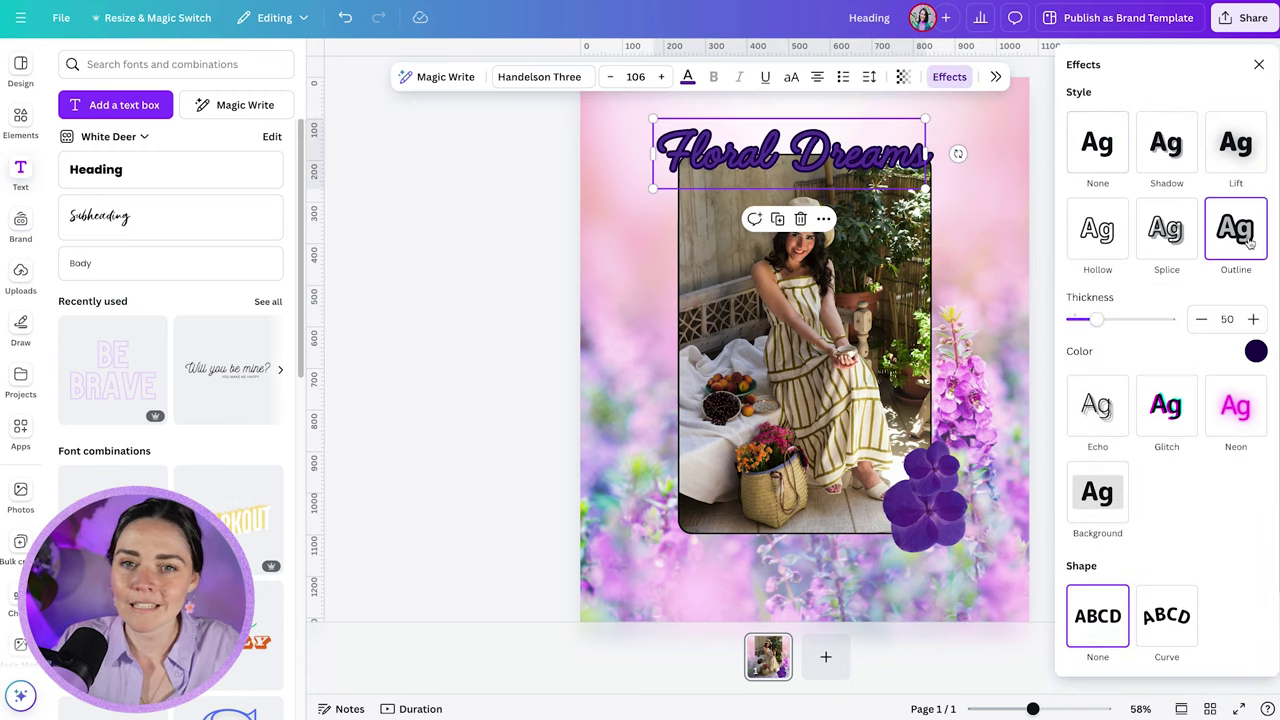
{"action": "left_click", "coordinate": [1255, 352]}
{"action": "left_click", "coordinate": [1058, 423]}
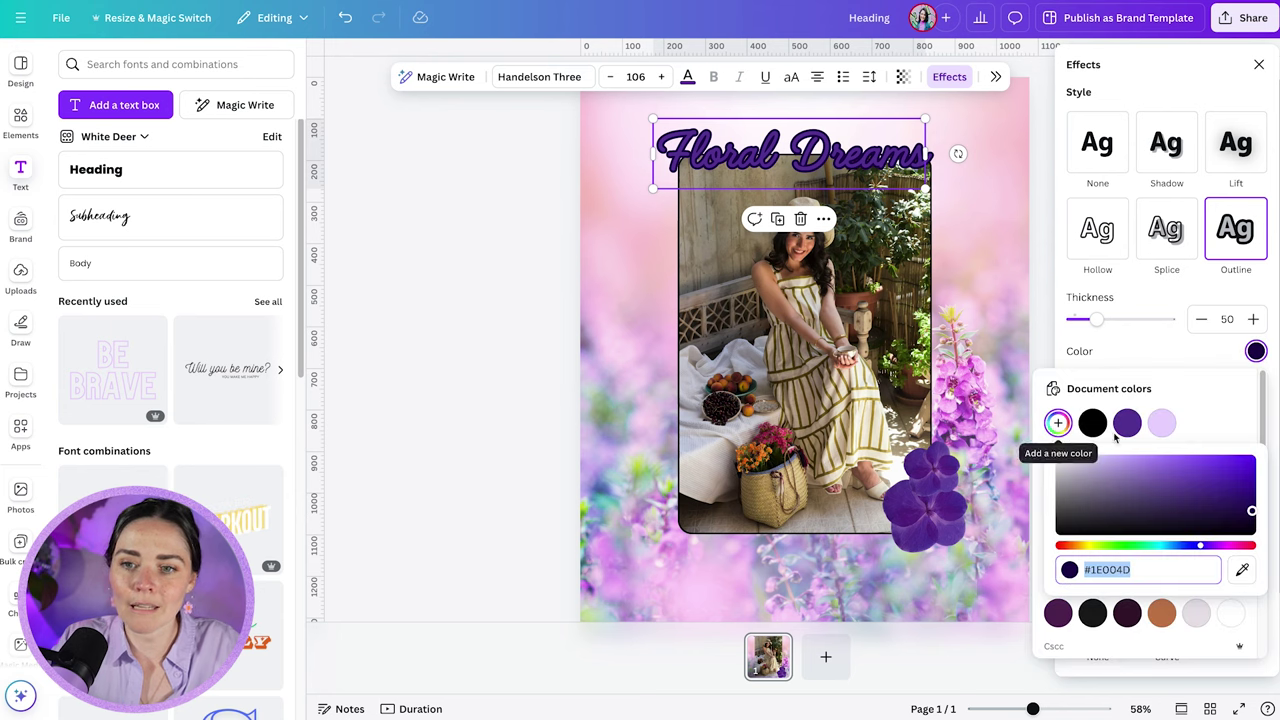
{"action": "left_click", "coordinate": [1242, 569]}
{"action": "left_click", "coordinate": [735, 121]}
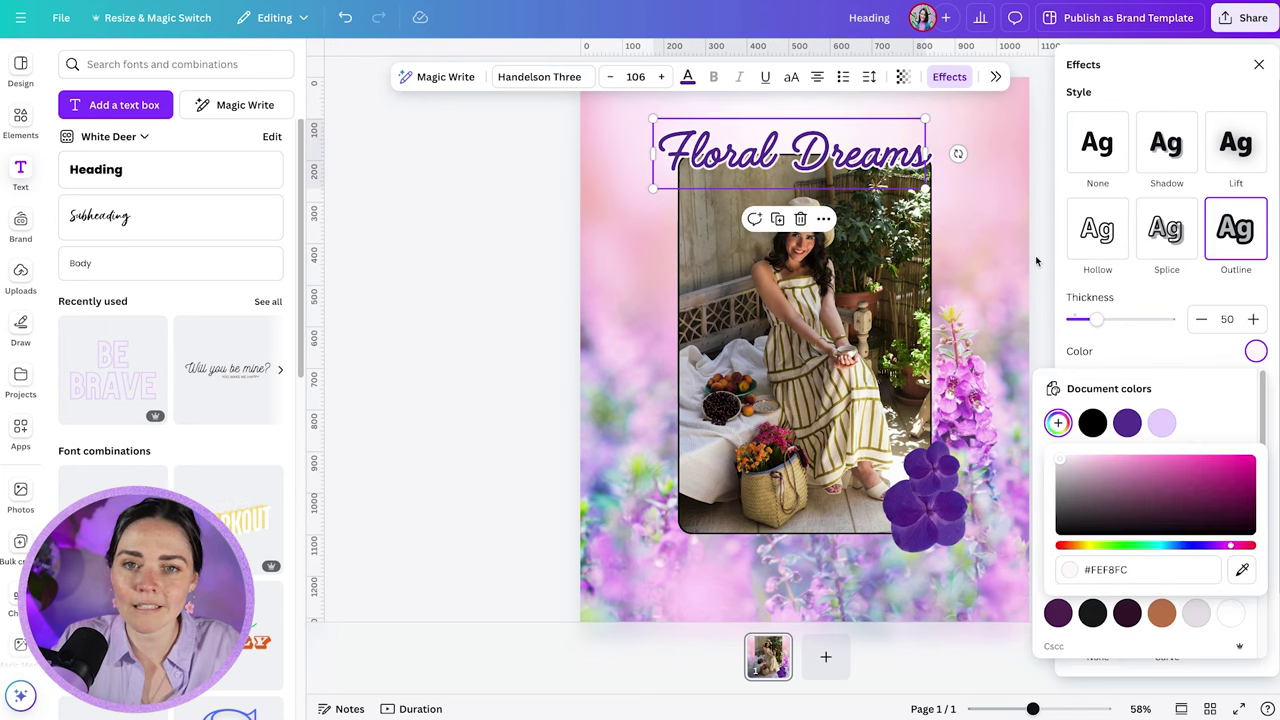
{"action": "left_click_drag", "start_coordinate": [1097, 319], "coordinate": [1120, 318]}
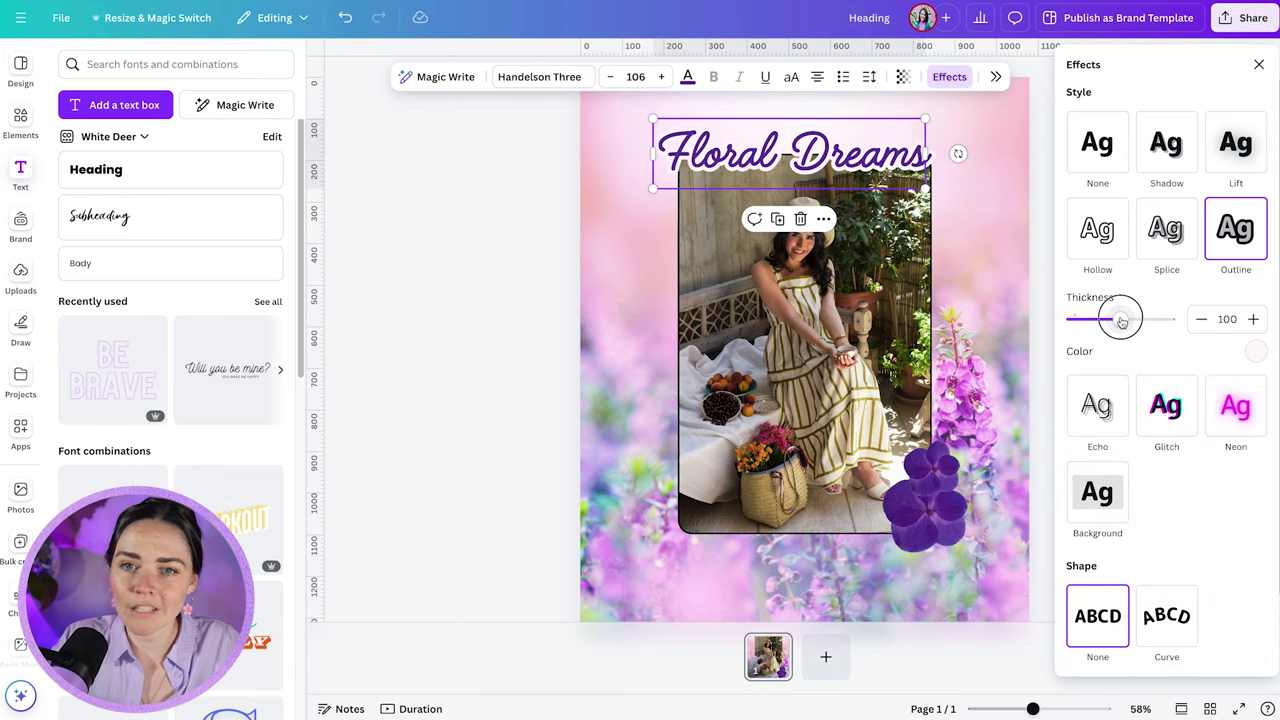
{"action": "left_click", "coordinate": [502, 216]}
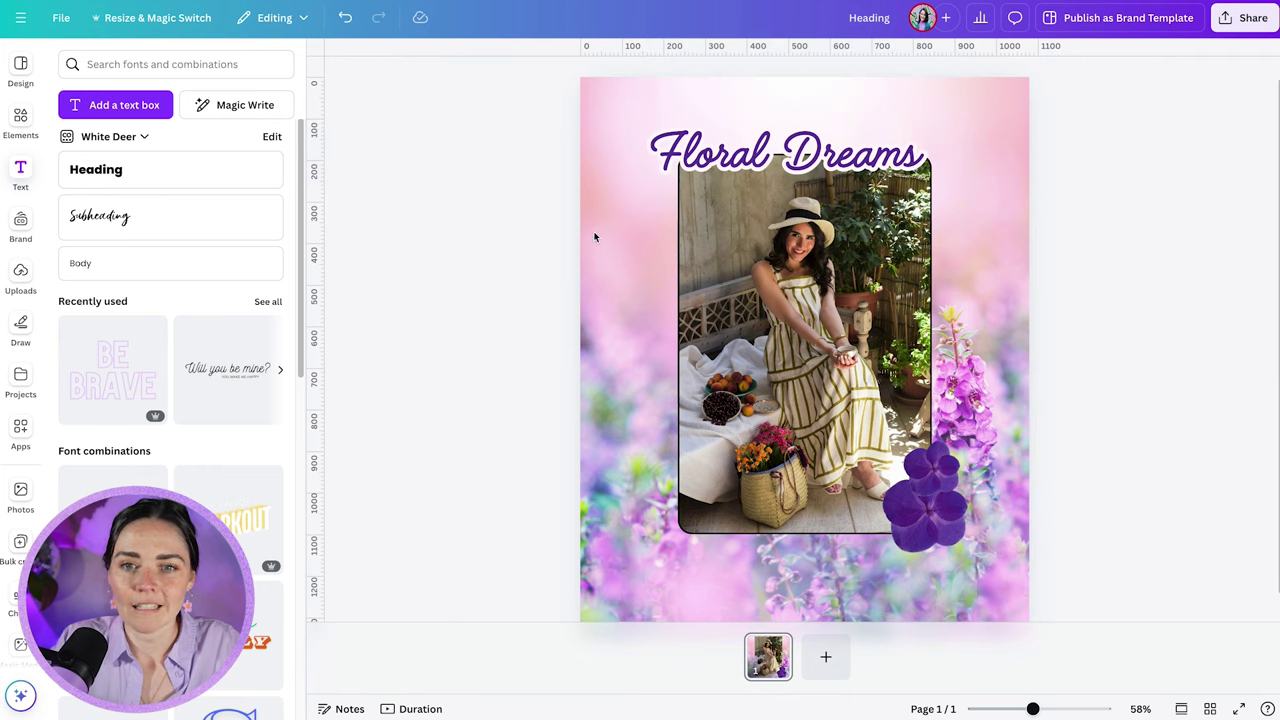
{"action": "scroll", "coordinate": [1149, 269], "scroll_direction": "down", "scroll_amount": 3}
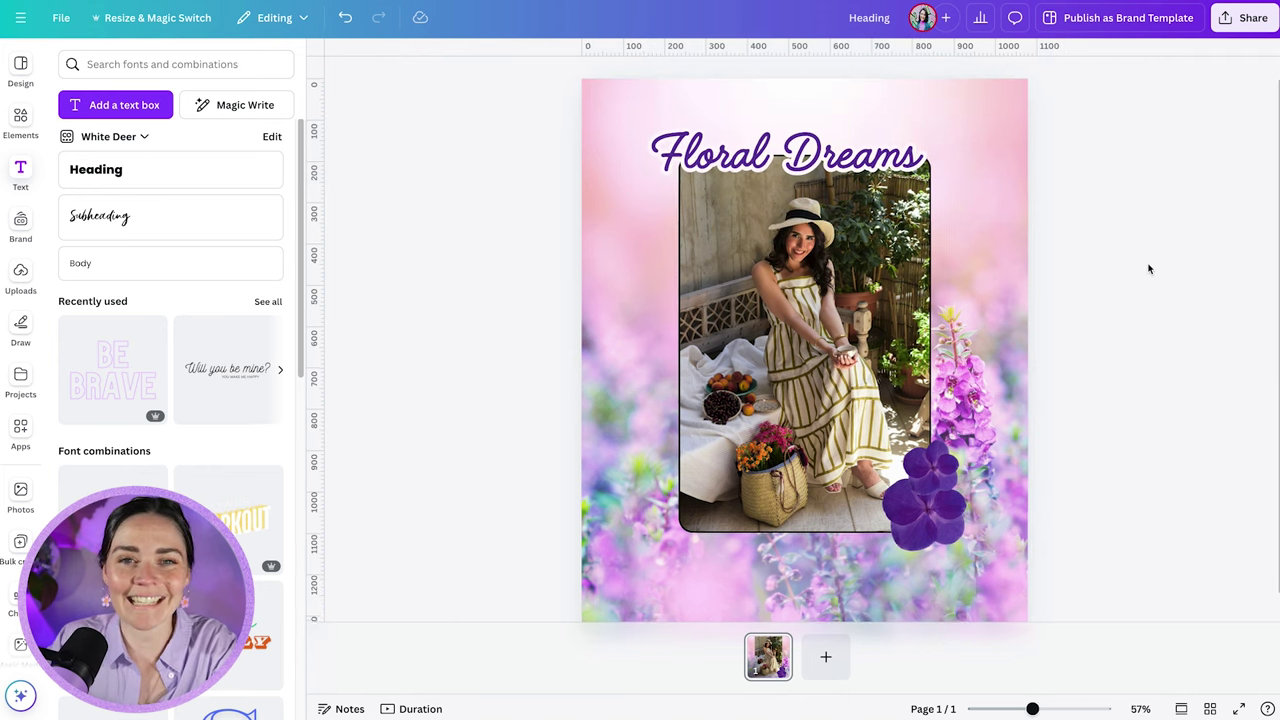
Step: Retitle the design 'Floral dreams design', then bring up the Share panel
{"action": "left_click", "coordinate": [866, 18]}
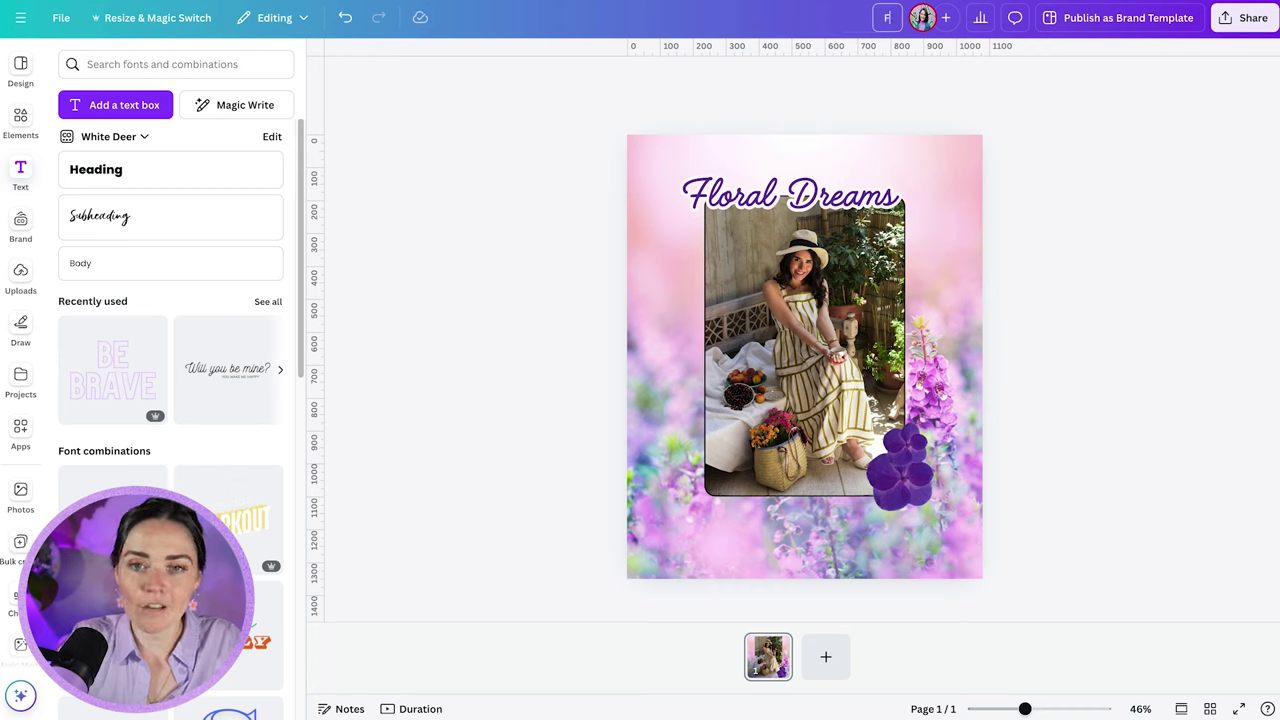
{"action": "type", "text": "Floral dreams "}
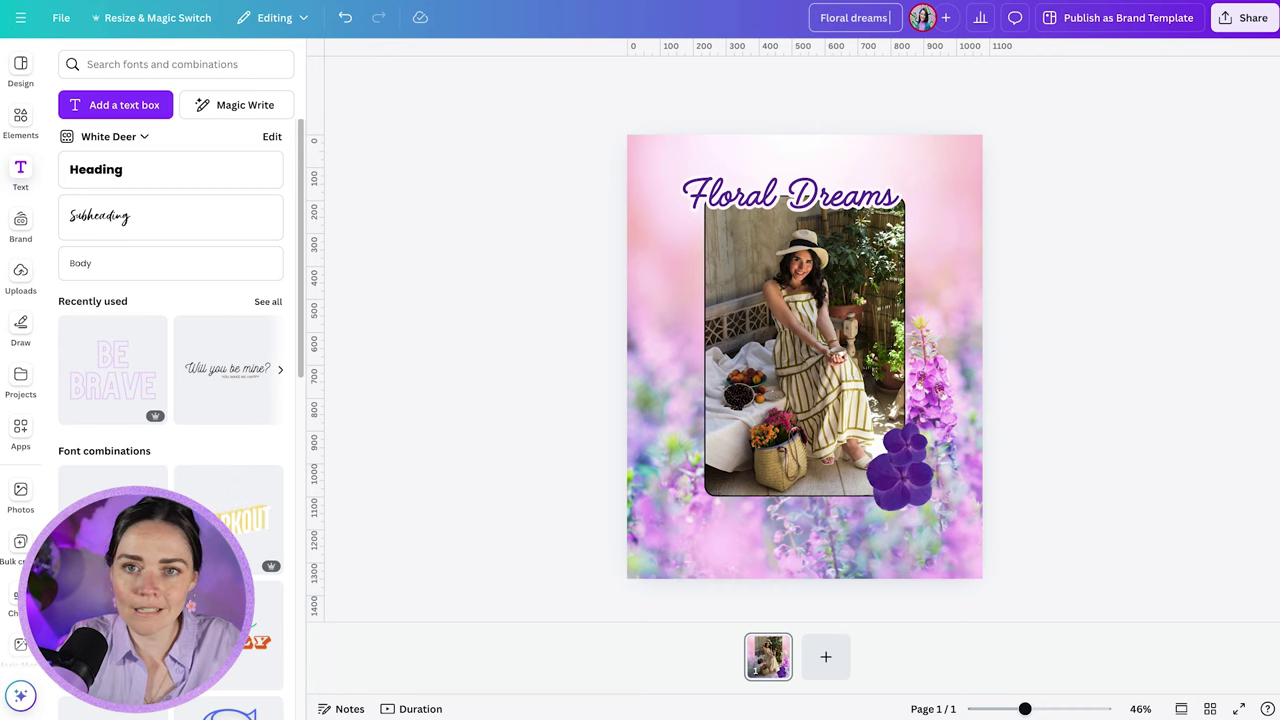
{"action": "type", "text": "design"}
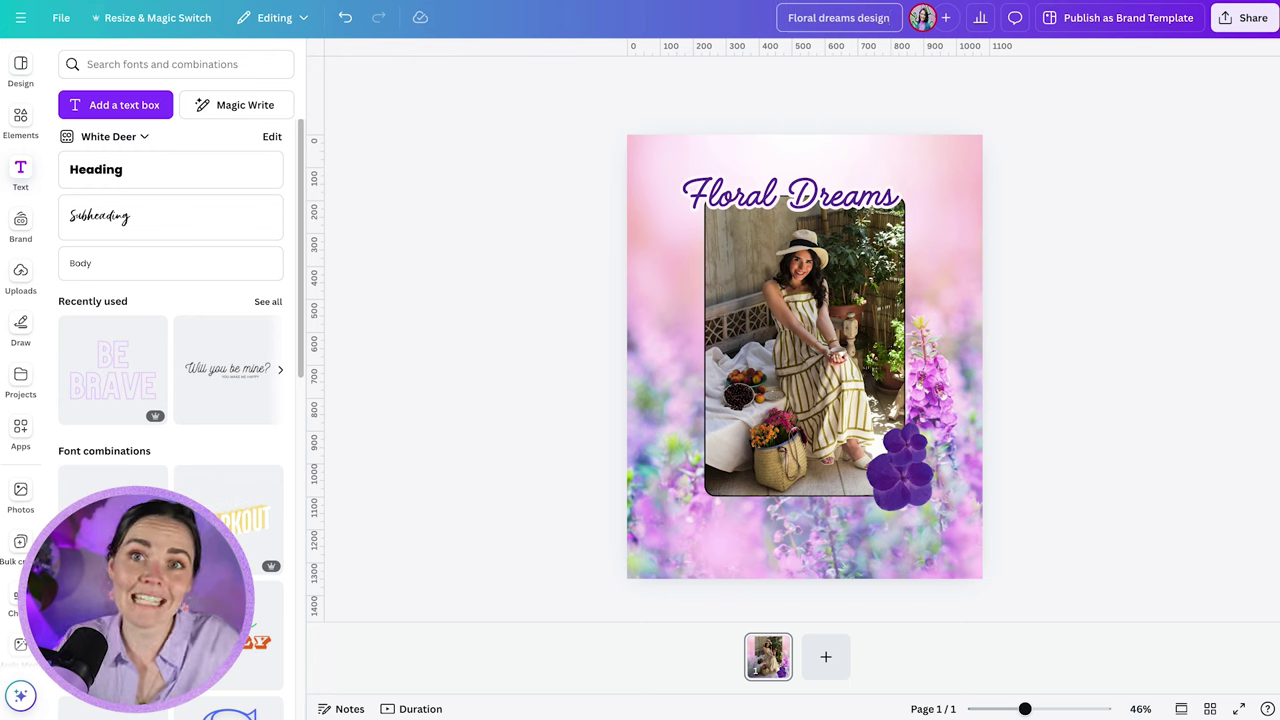
{"action": "left_click", "coordinate": [1064, 160]}
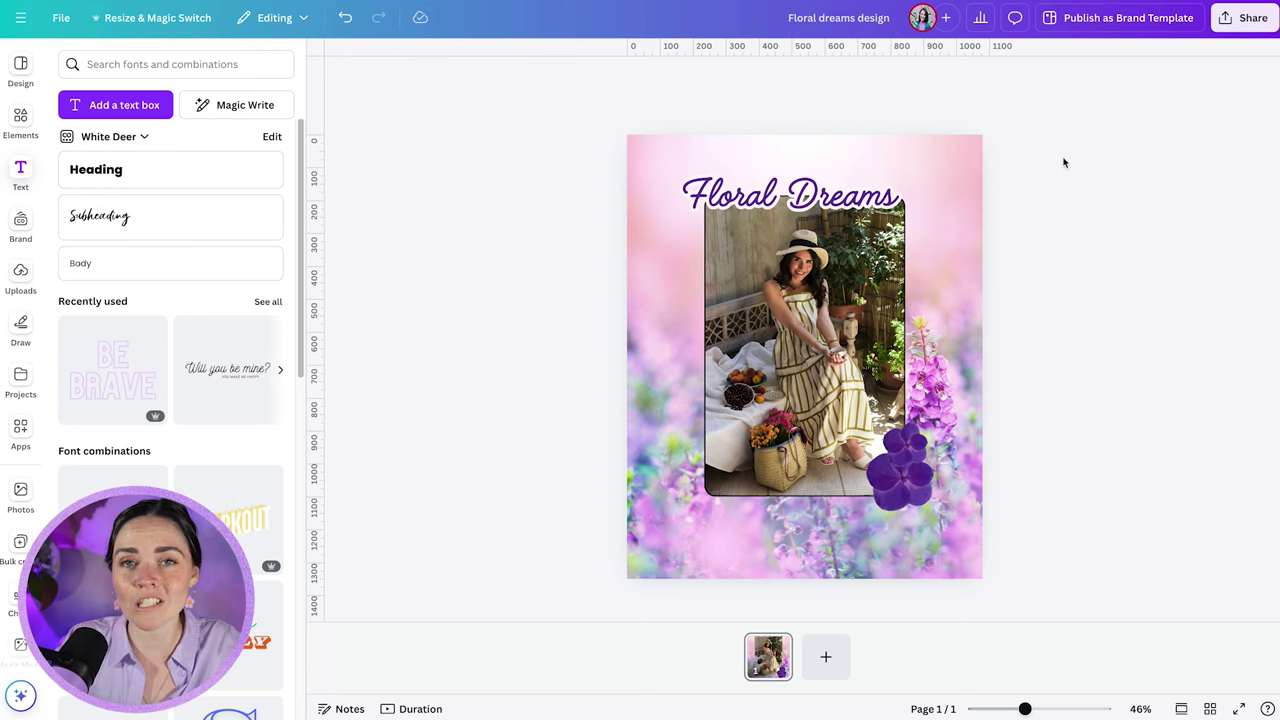
{"action": "left_click", "coordinate": [1244, 22]}
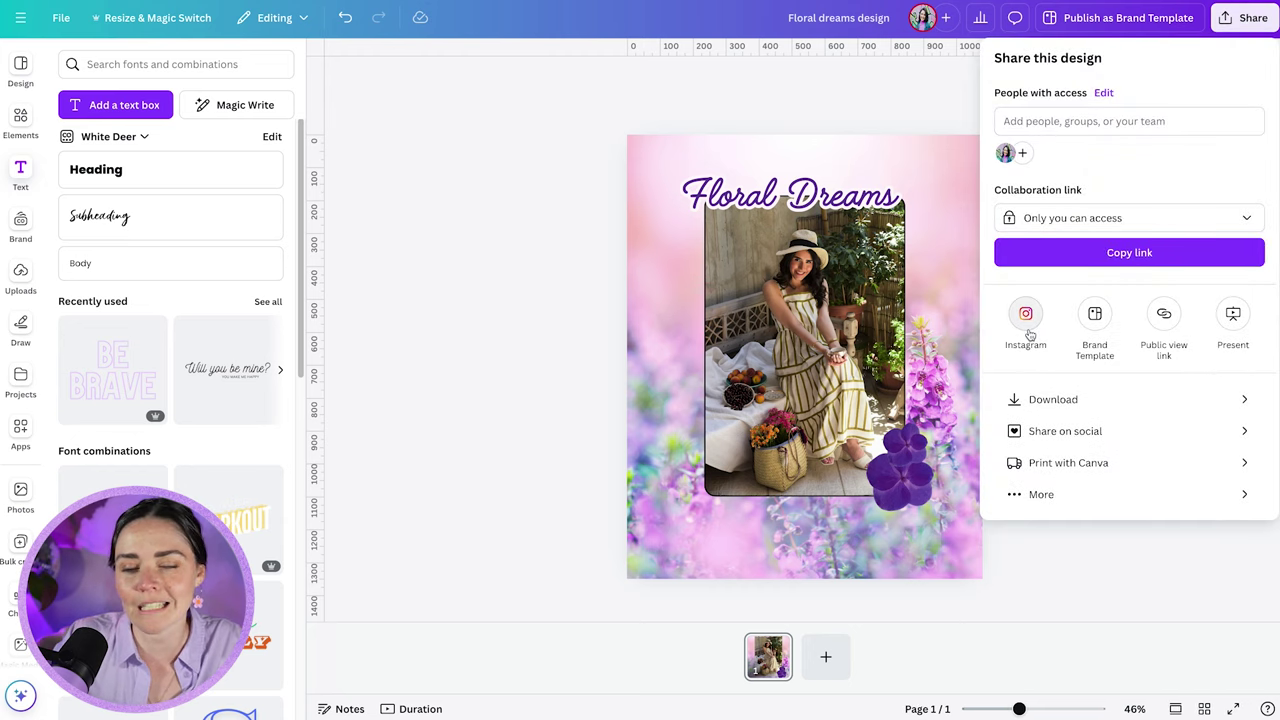
Step: Download the design through Share > More as a 1,080 × 1,350 px PNG
{"action": "left_click", "coordinate": [1064, 218]}
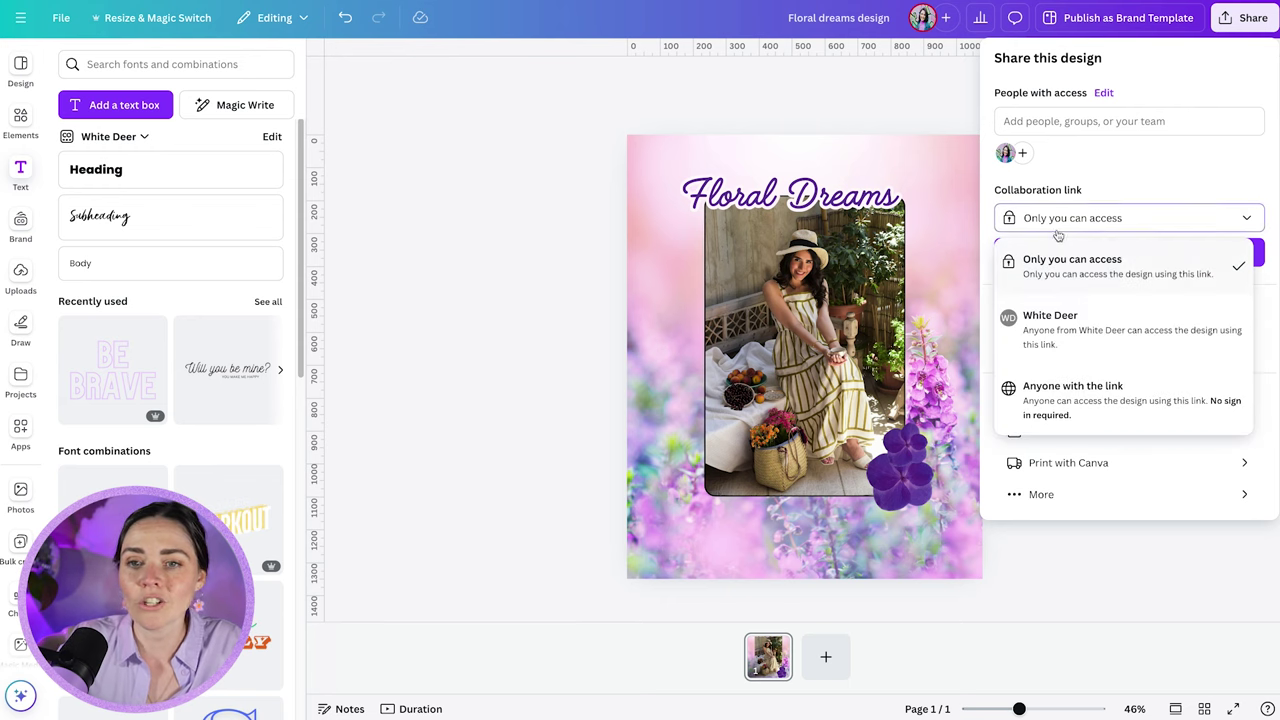
{"action": "left_click", "coordinate": [1097, 232]}
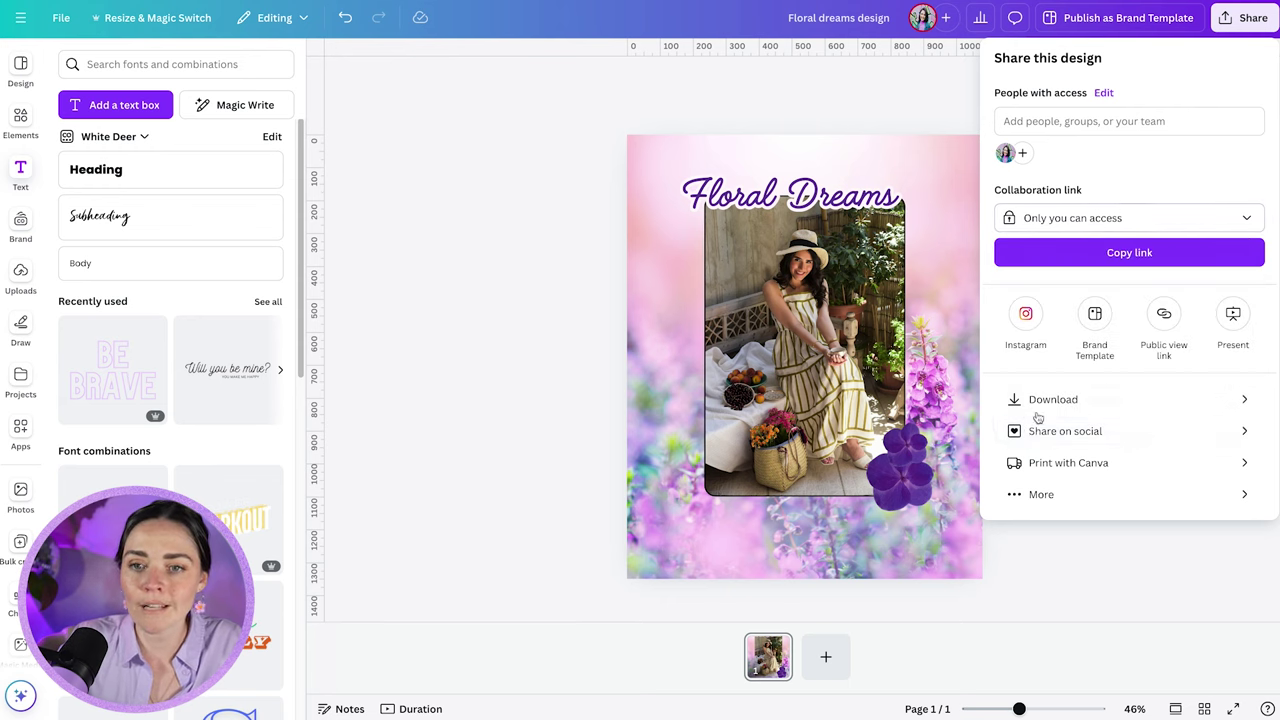
{"action": "left_click", "coordinate": [1053, 497]}
{"action": "scroll", "coordinate": [1125, 258], "scroll_direction": "down", "scroll_amount": 3}
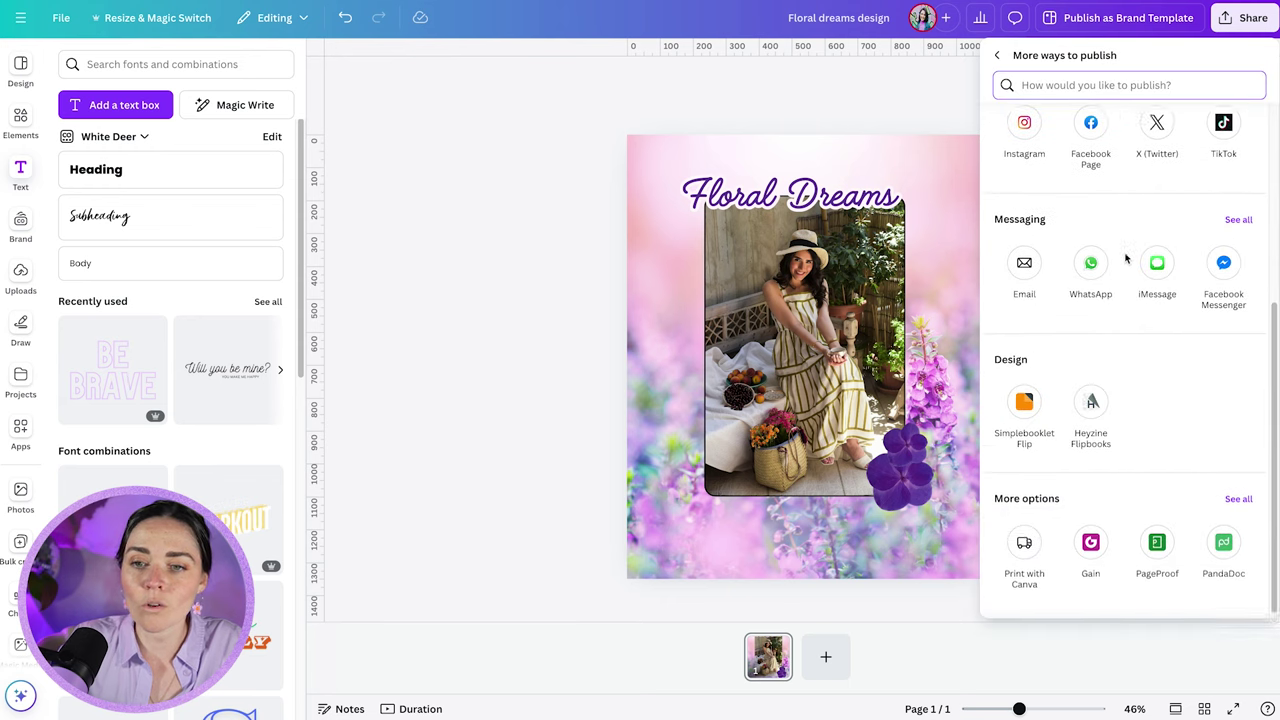
{"action": "scroll", "coordinate": [1125, 258], "scroll_direction": "up", "scroll_amount": 4}
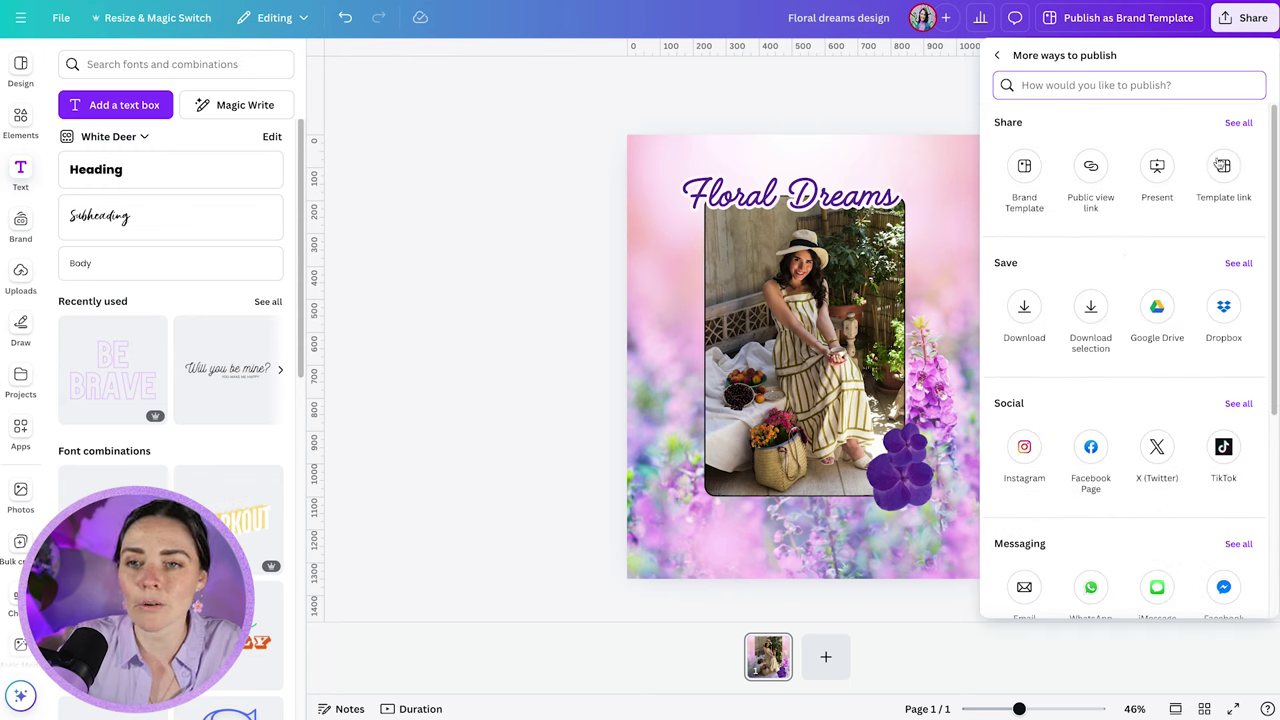
{"action": "left_click", "coordinate": [1026, 307]}
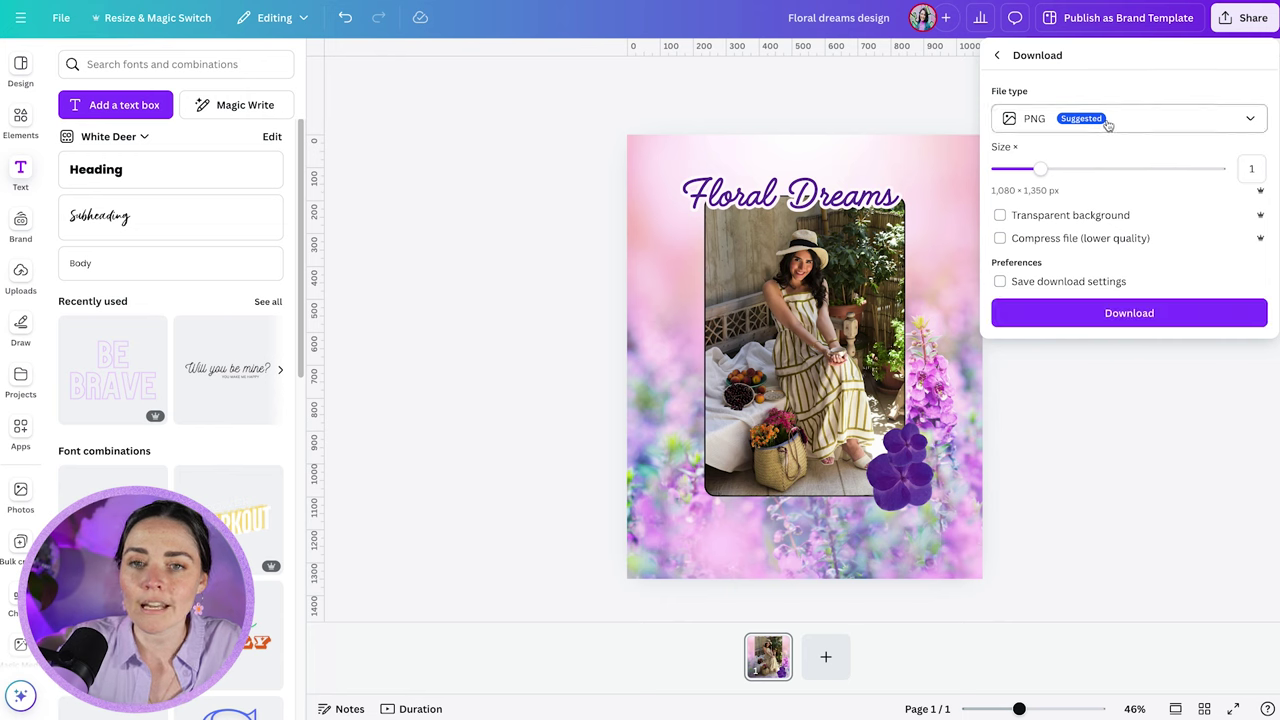
{"action": "left_click", "coordinate": [1021, 120]}
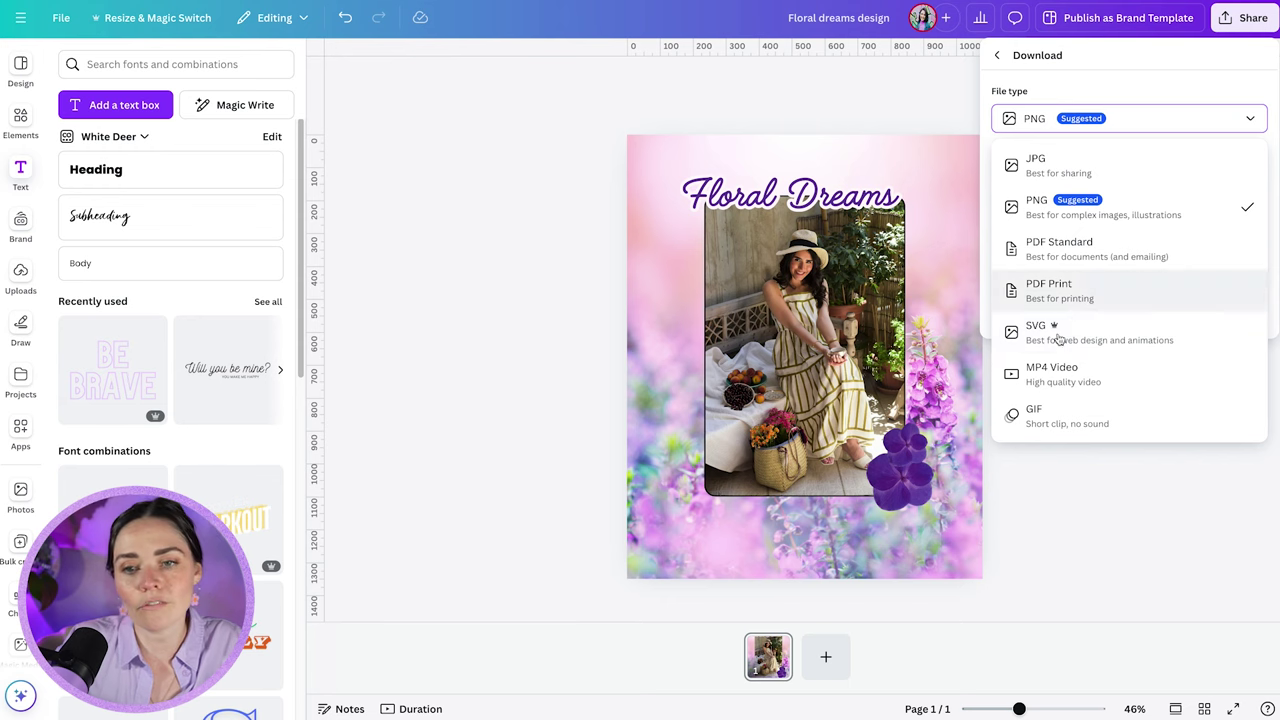
{"action": "left_click", "coordinate": [1099, 108]}
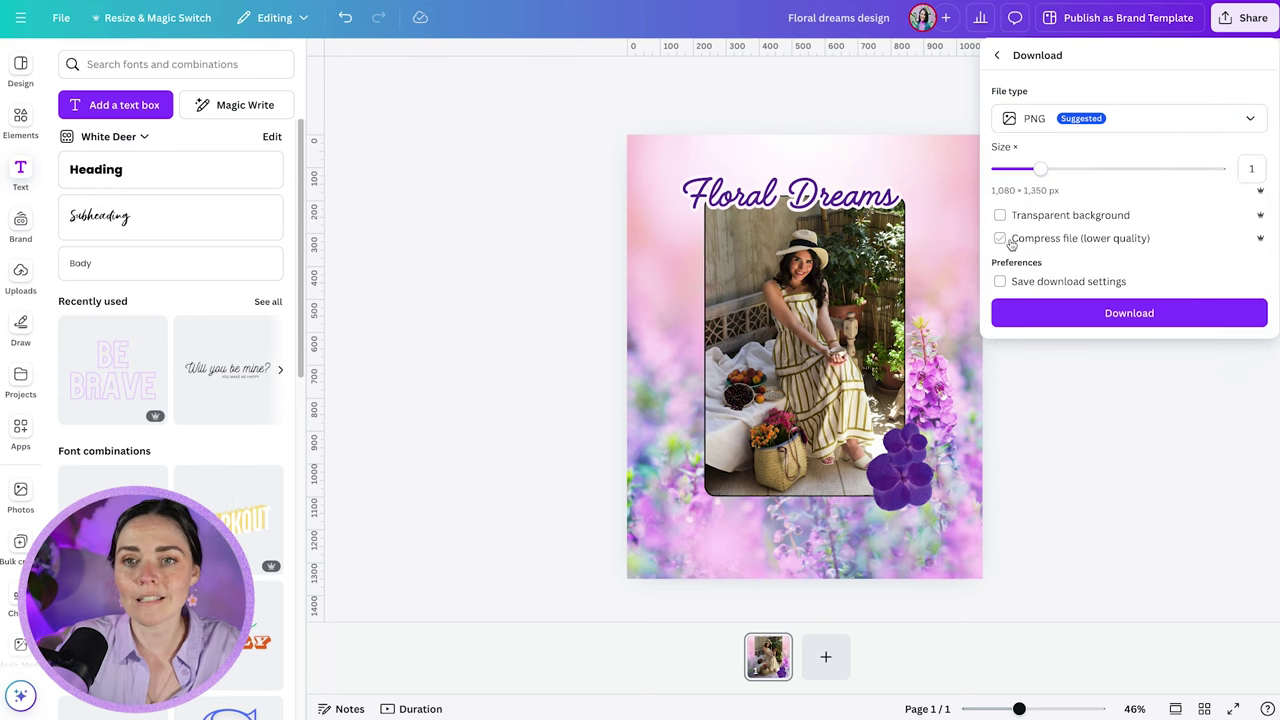
{"action": "left_click", "coordinate": [1123, 314]}
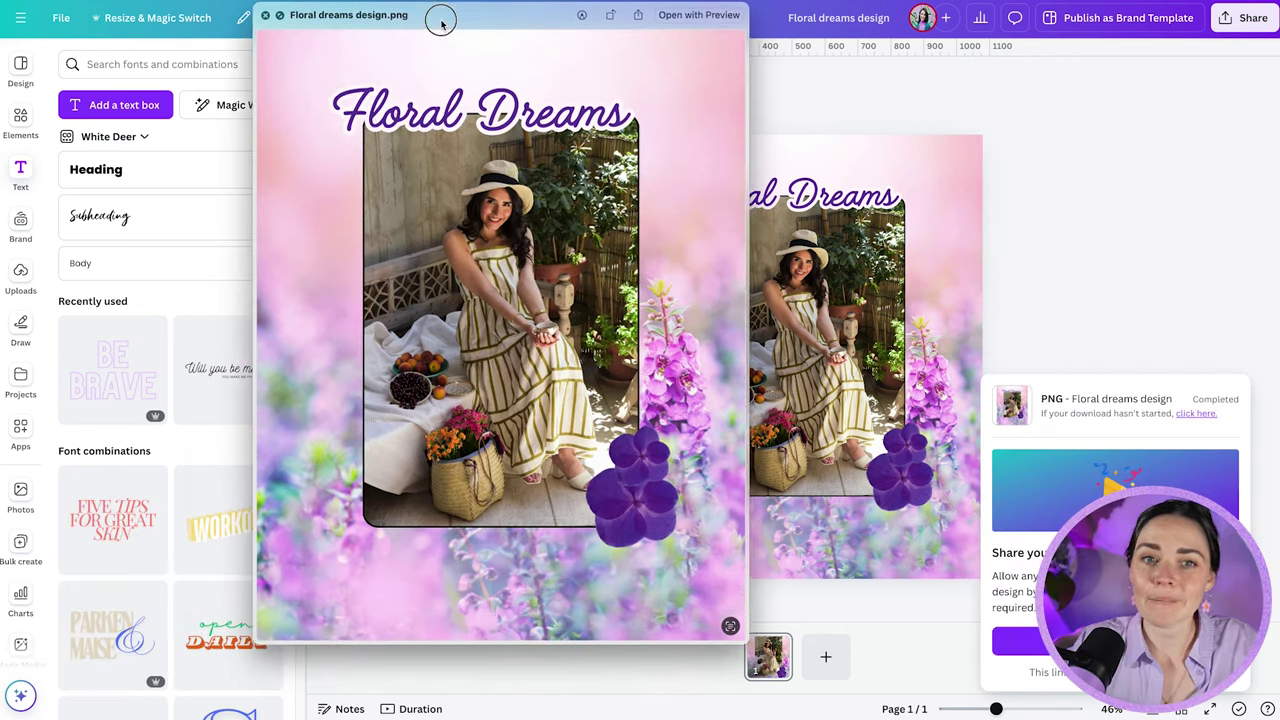
Step: Close the Quick Look preview of the downloaded PNG with Space
{"action": "key", "text": "space"}
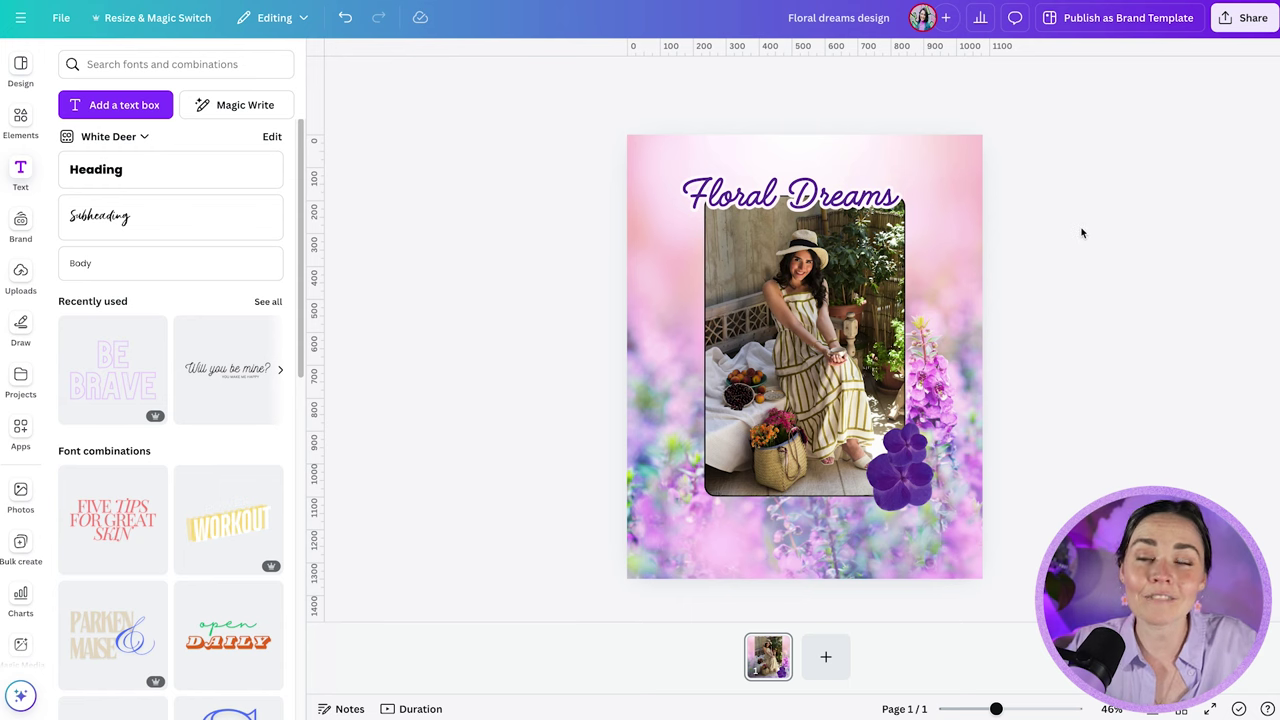
{"action": "left_click", "coordinate": [831, 266]}
{"action": "left_click", "coordinate": [1016, 233]}
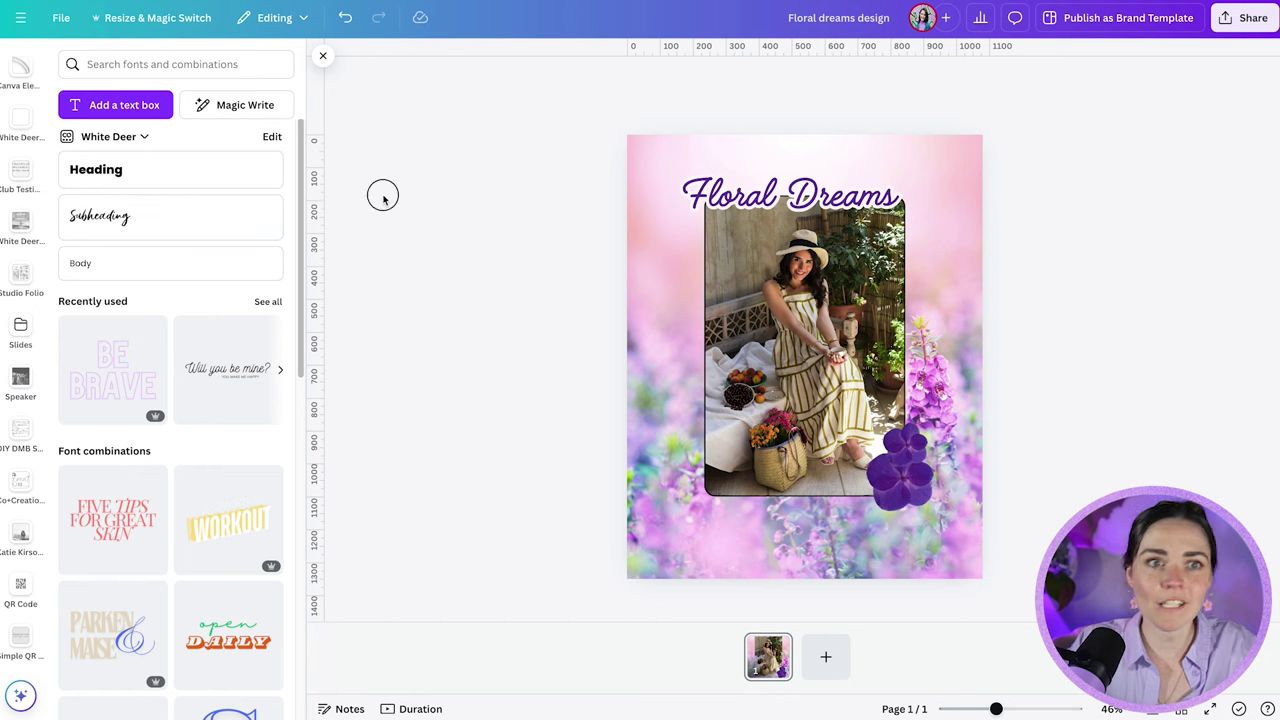
{"action": "left_click", "coordinate": [61, 18]}
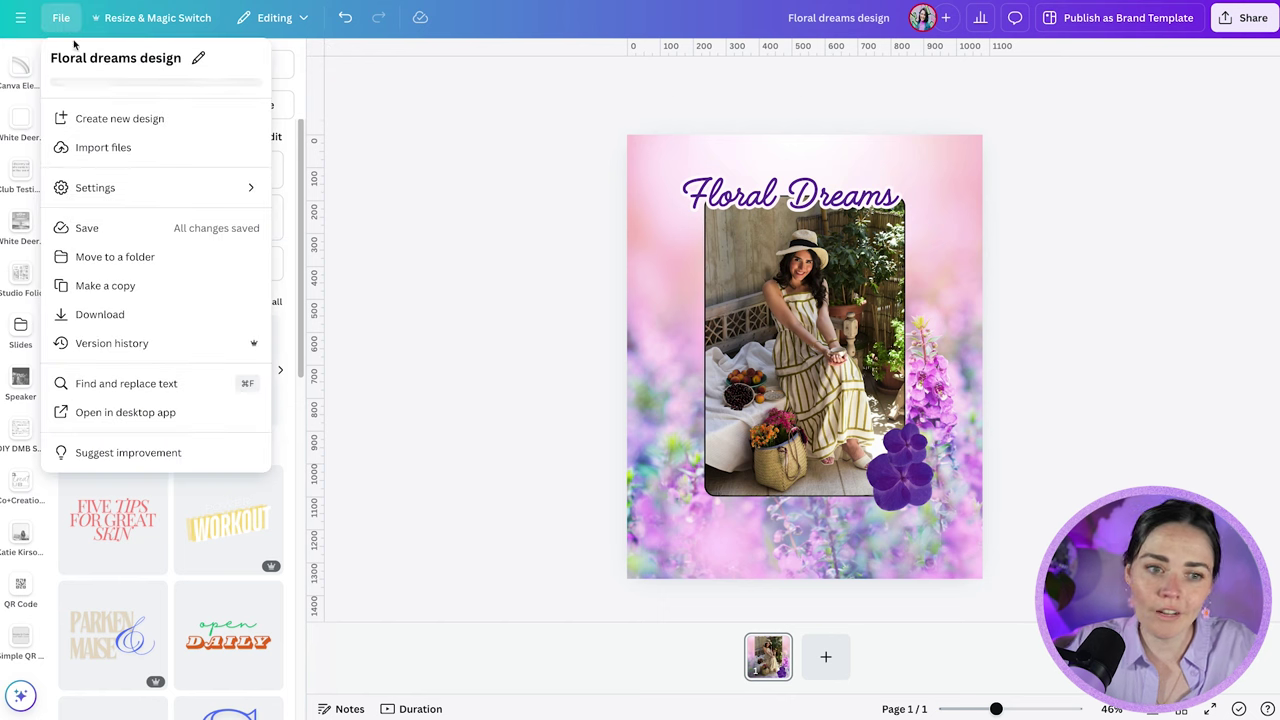
{"action": "left_click", "coordinate": [150, 451]}
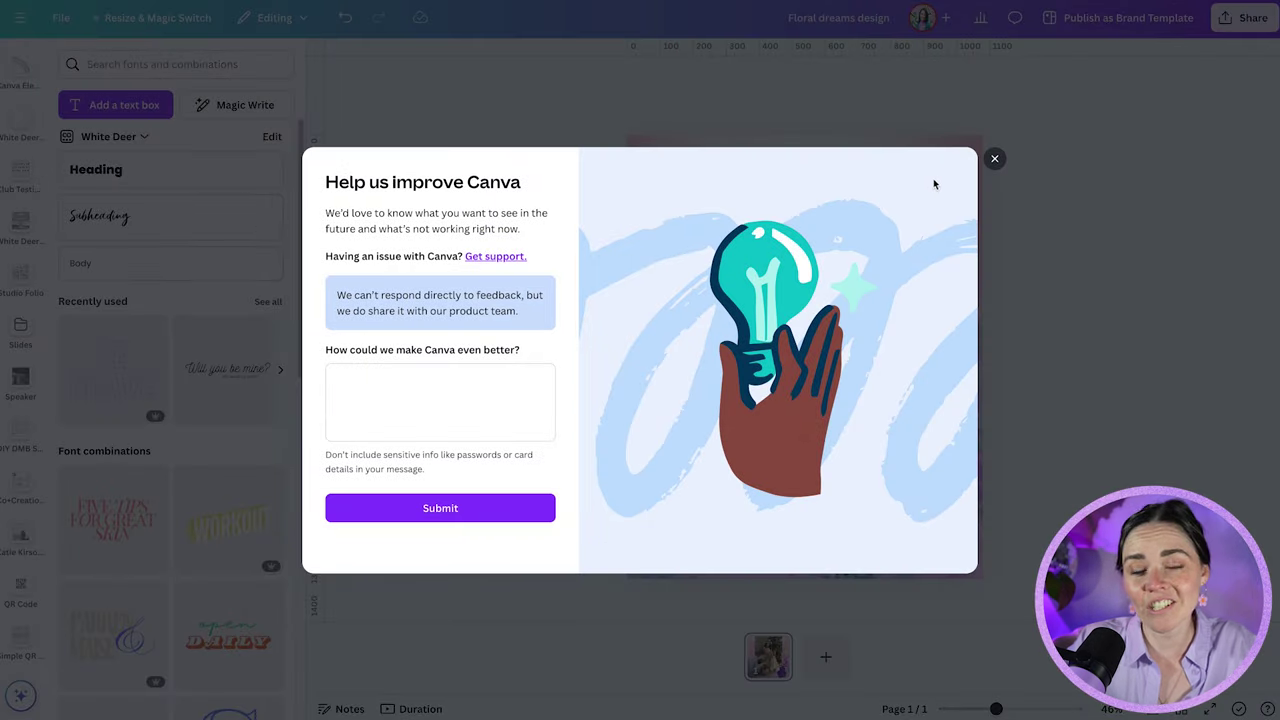
{"action": "left_click", "coordinate": [995, 161]}
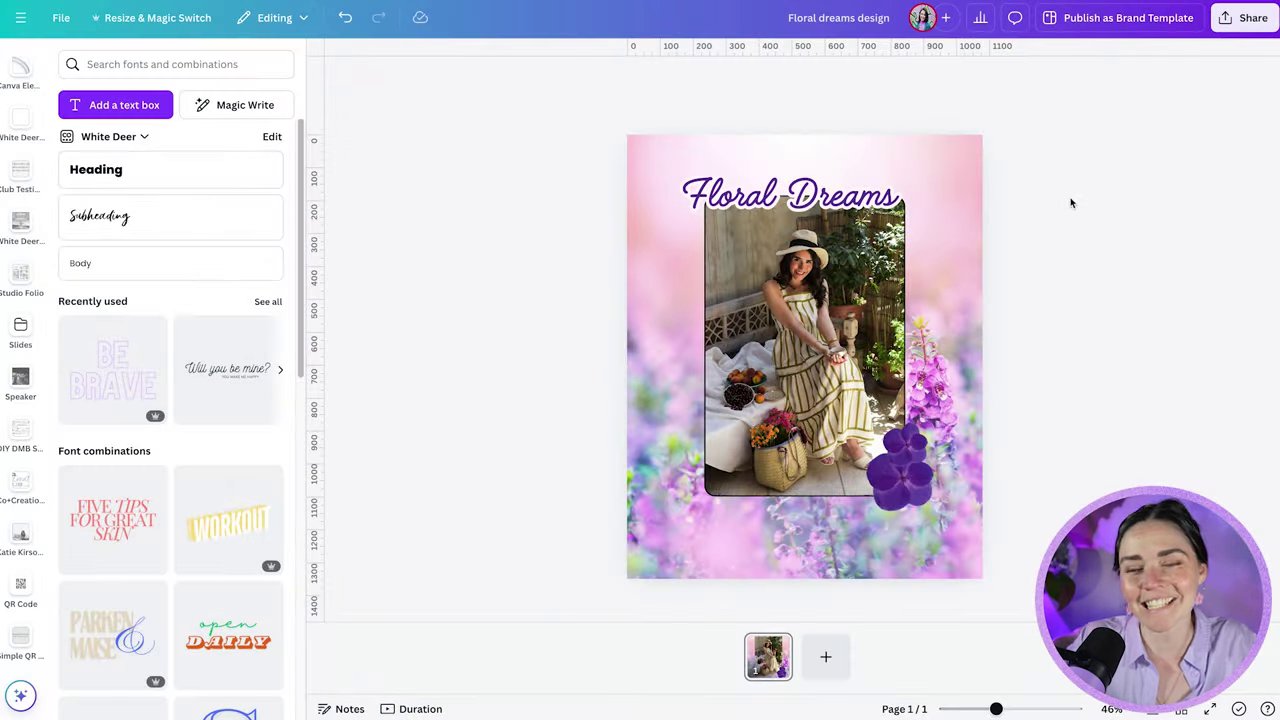